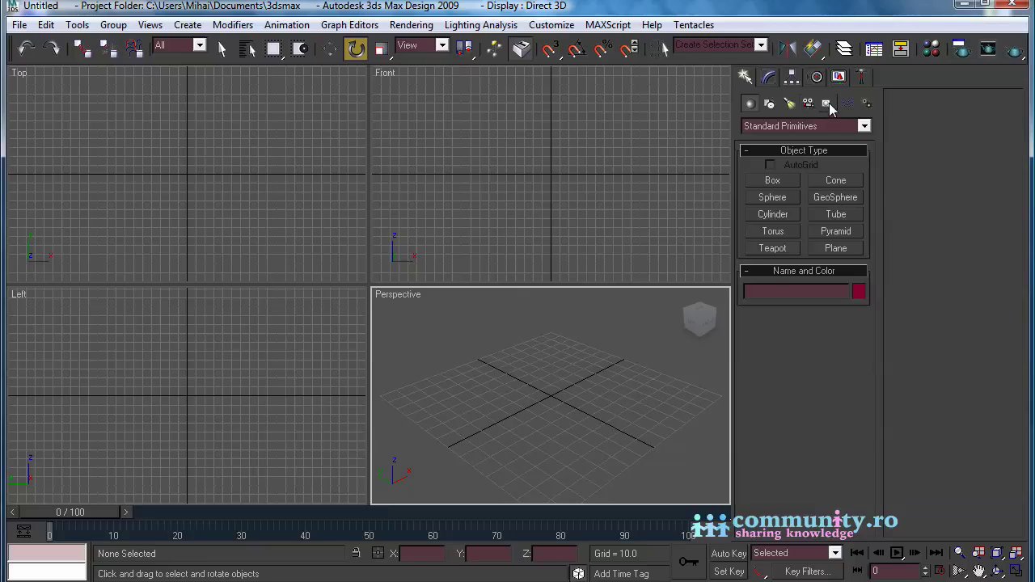
- Create a Dummy helper at the scene origin
left_click(826, 104)
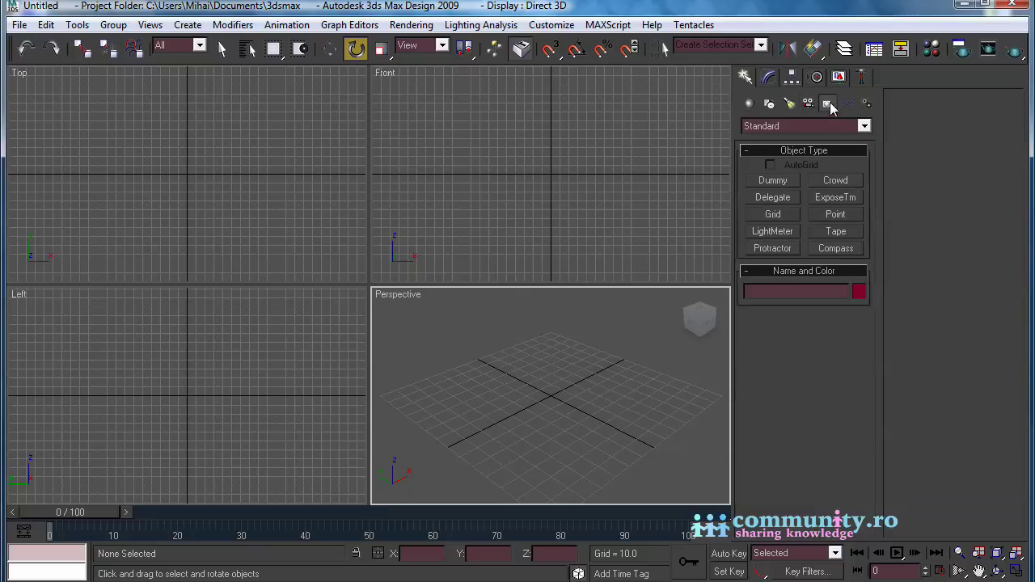
left_click(772, 180)
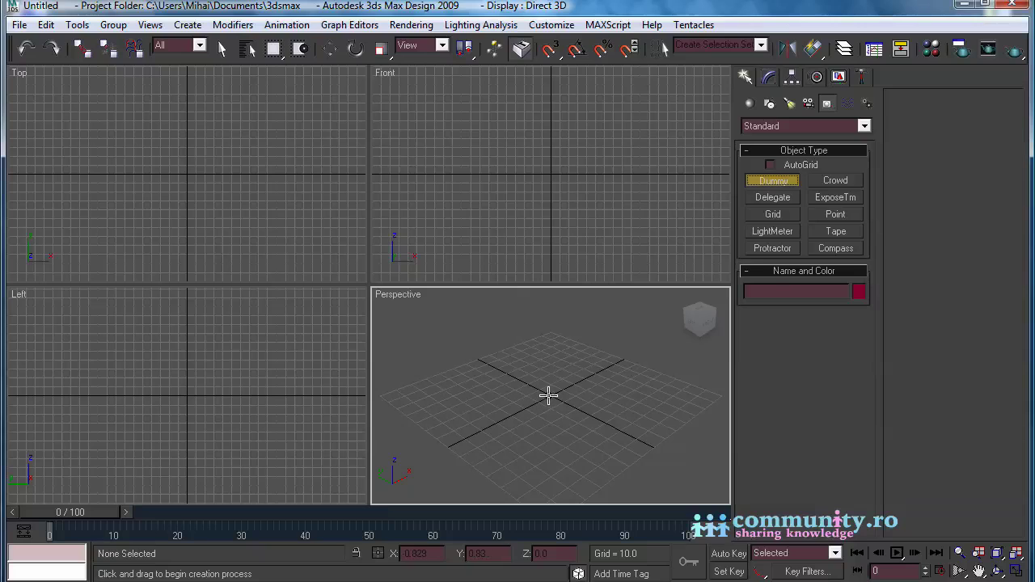
left_click_drag(550, 395, 569, 409)
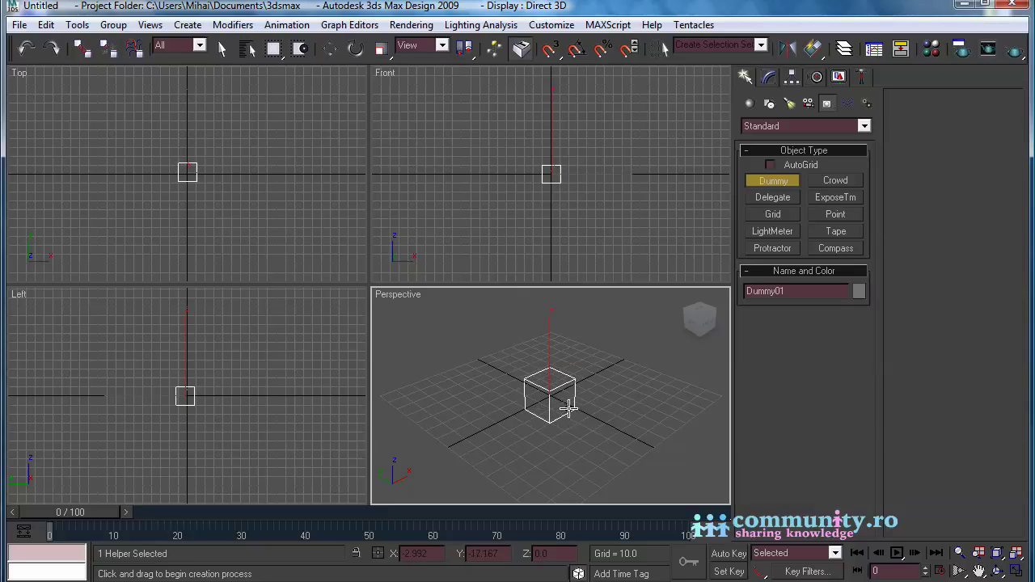
left_click(222, 49)
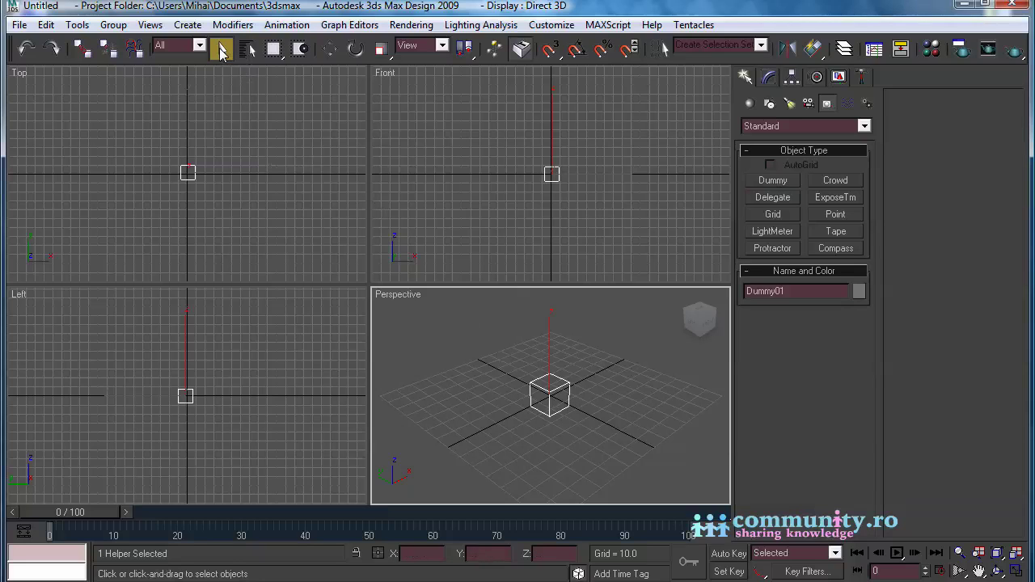
- Set the animation to PAL frame rate with an end time of 500 frames
left_click(939, 572)
left_click(434, 175)
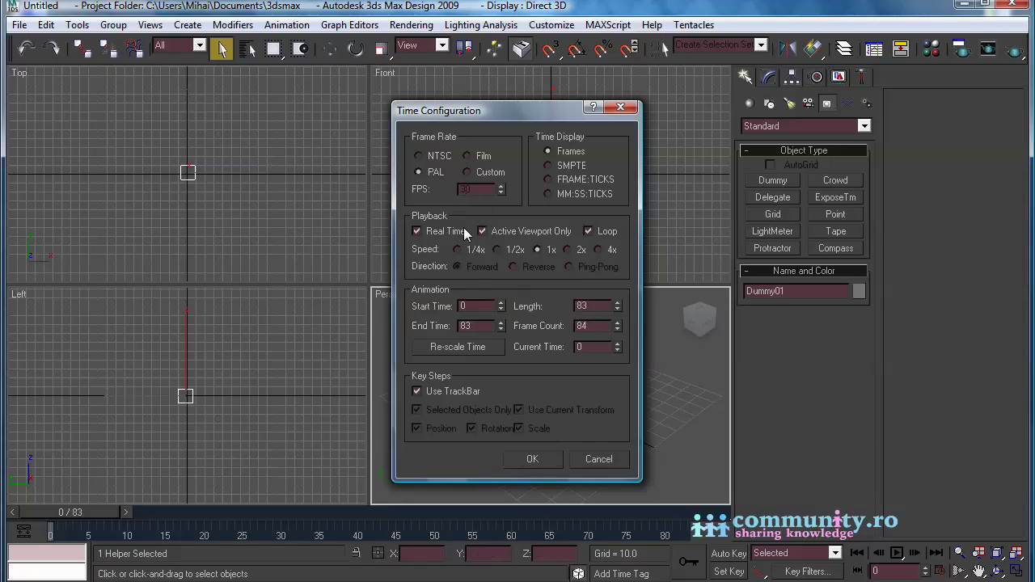
double_click(475, 325)
type("500")
left_click(532, 459)
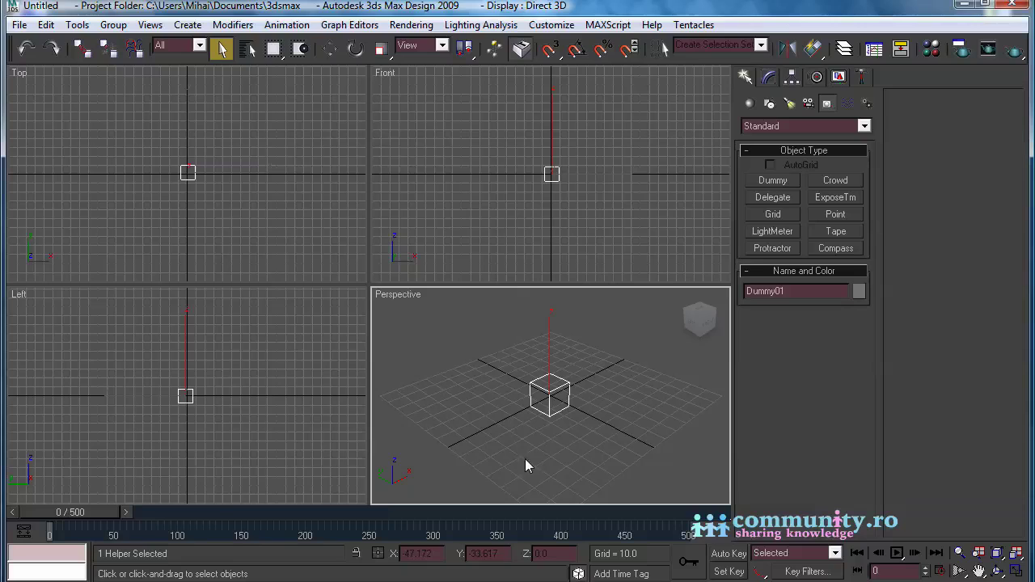
left_click_drag(95, 510, 25, 510)
- With Auto Key on, rotate the dummy about 176 degrees on Y at frame 99
key("q")
left_click(727, 553)
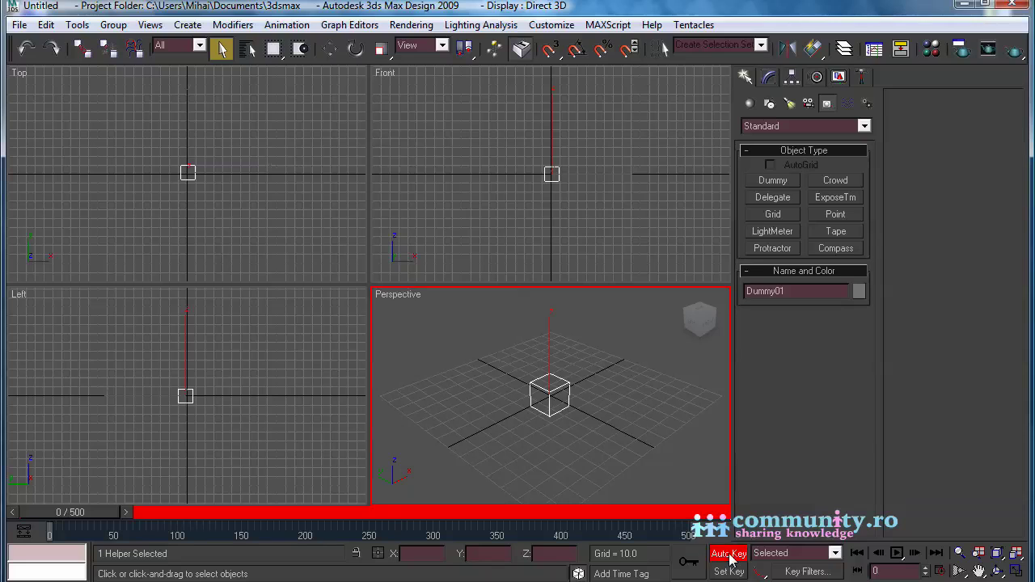
key("e")
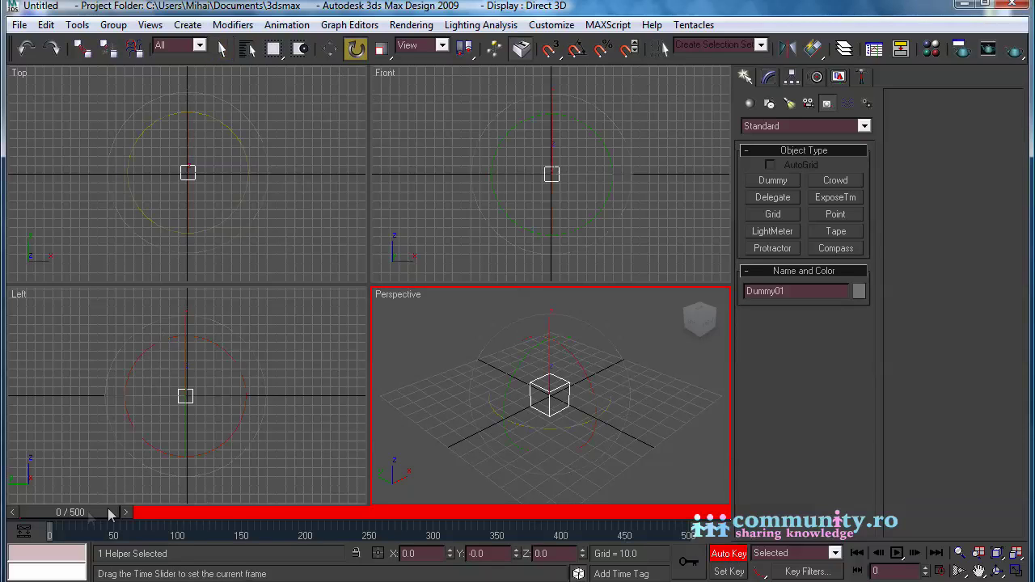
left_click_drag(107, 508, 204, 507)
key("e")
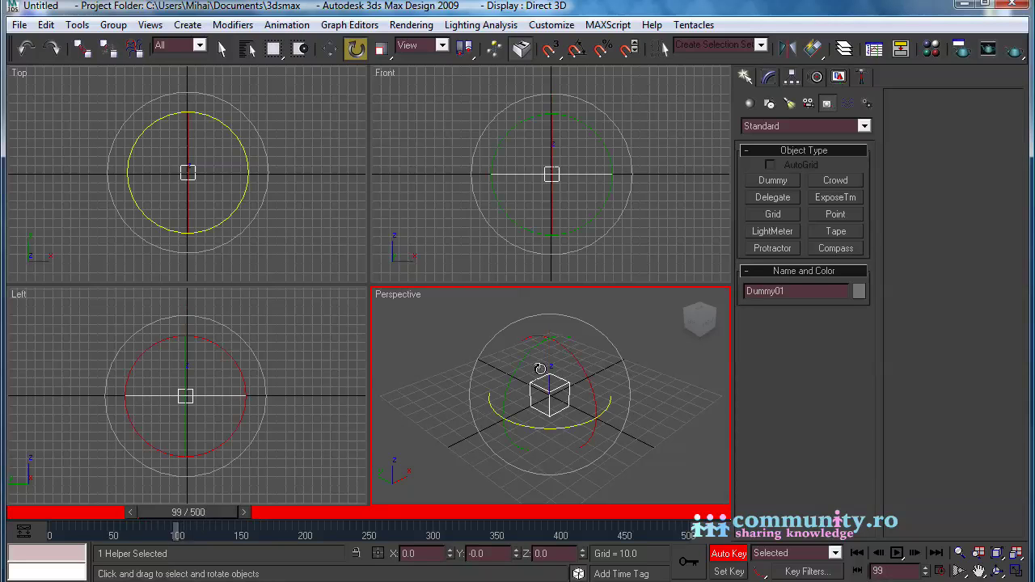
left_click_drag(530, 346, 484, 153)
- Add further dummy rotations at frame 201 and later, then turn Auto Key off
left_click_drag(241, 512, 361, 525)
left_click_drag(526, 405, 517, 495)
left_click_drag(368, 512, 712, 516)
left_click(727, 553)
key("Home")
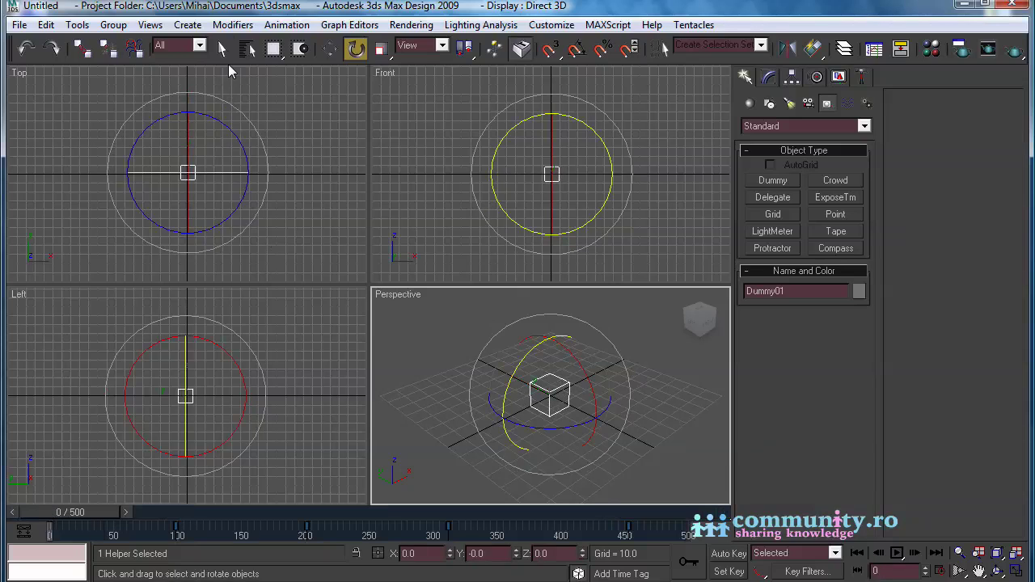
- Place a Thinking Particles system in the viewport
left_click(222, 49)
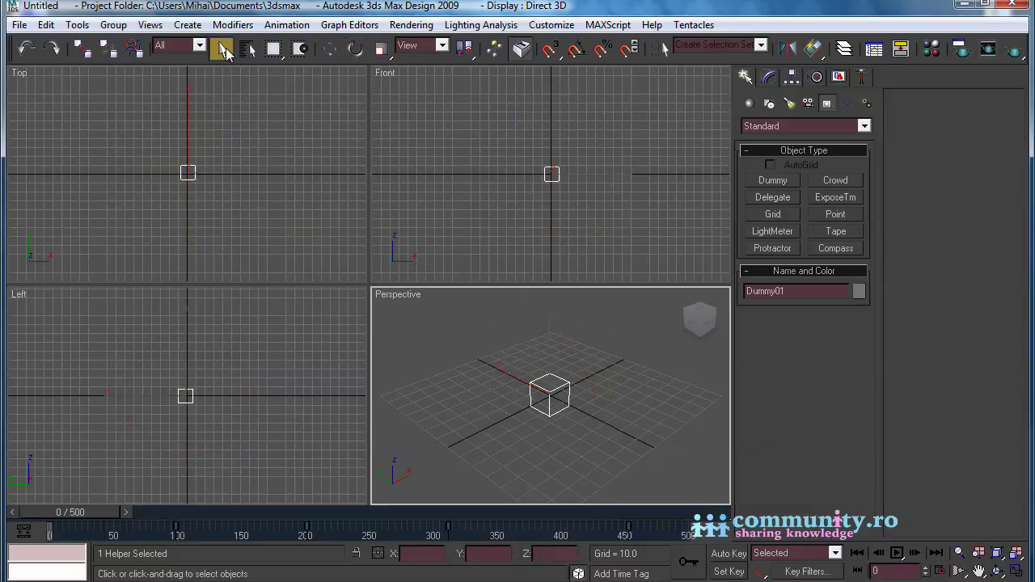
left_click(748, 103)
left_click(808, 126)
left_click(797, 172)
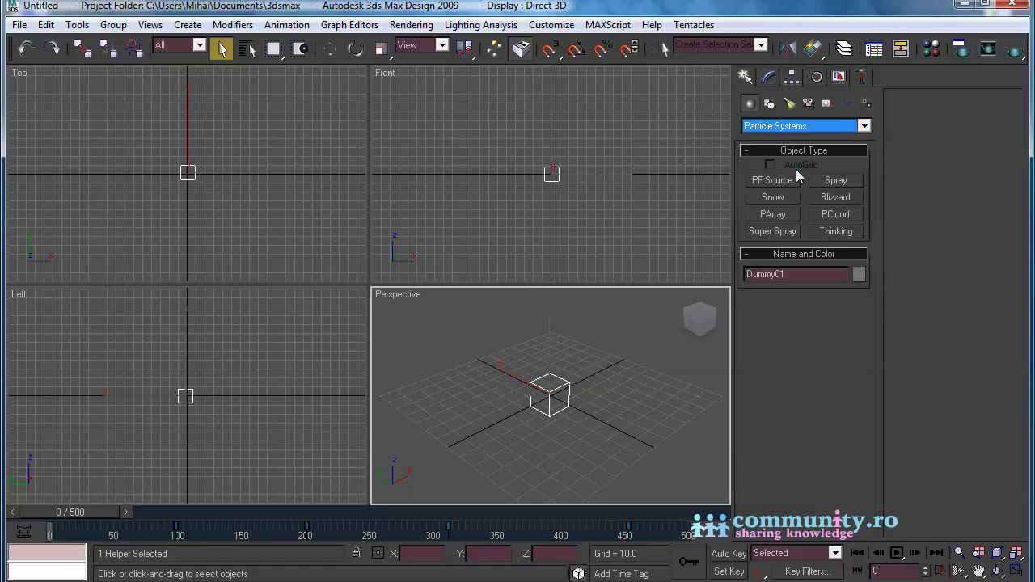
left_click(845, 232)
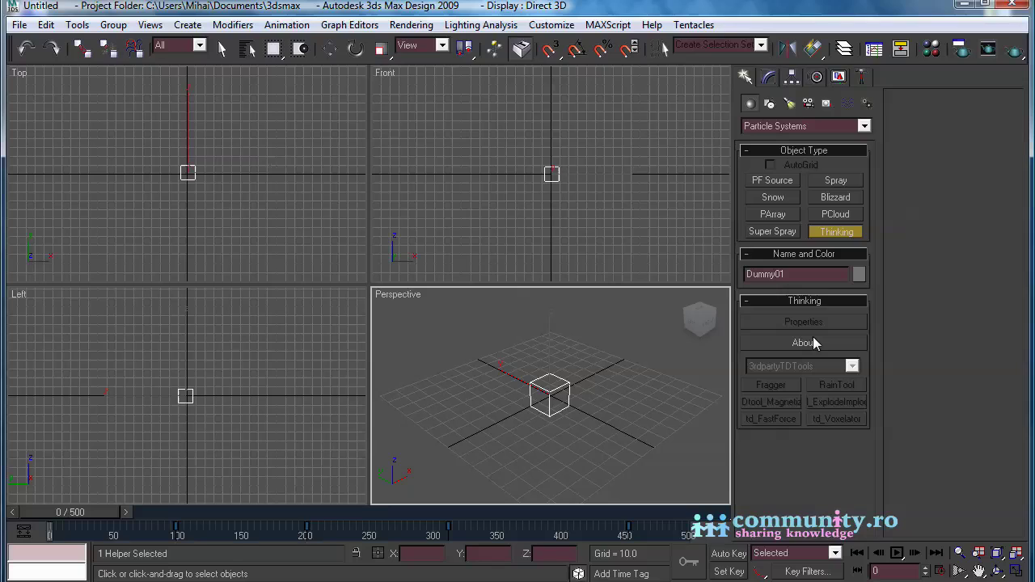
left_click(678, 390)
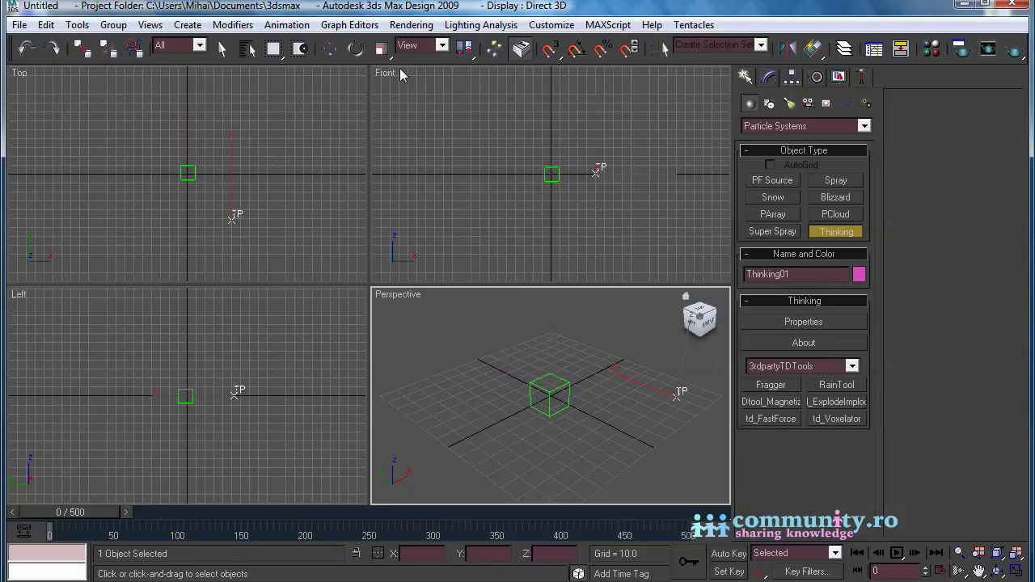
left_click(222, 48)
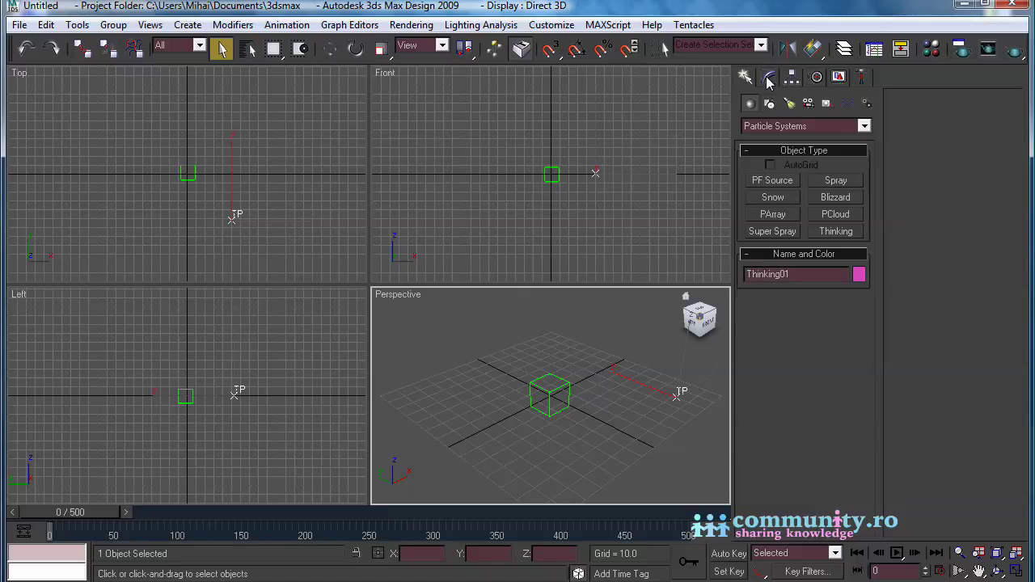
- Add a particle group named 'spheres' under All in the Thinking properties
left_click(768, 77)
left_click(799, 307)
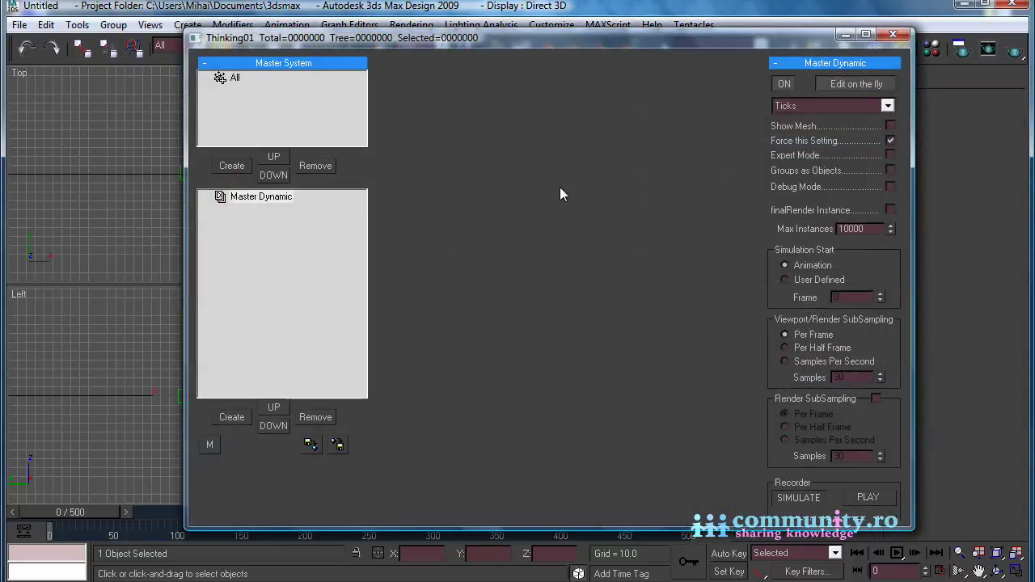
left_click(235, 79)
left_click(231, 165)
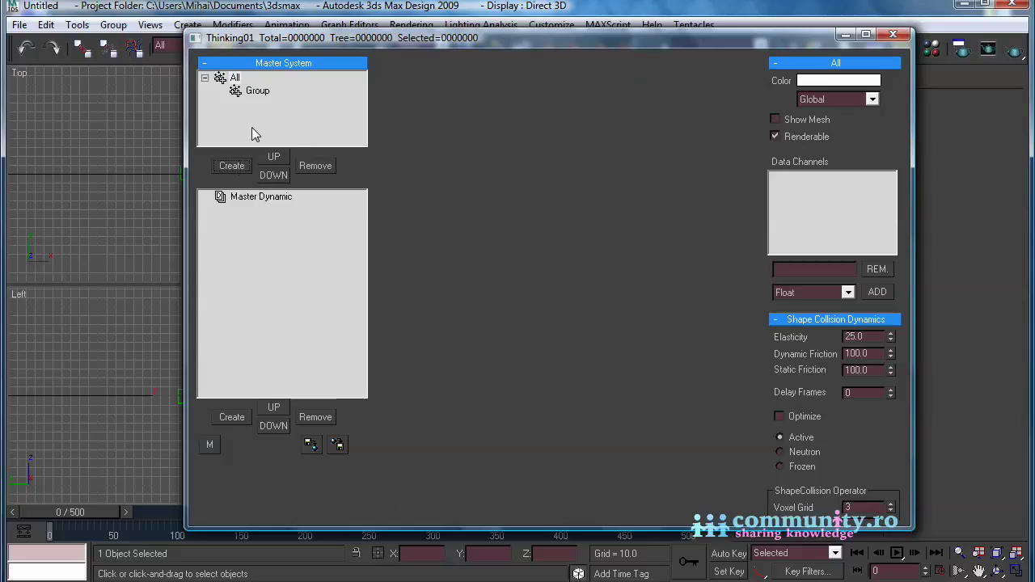
left_click(257, 90)
left_click(257, 90)
type("sph")
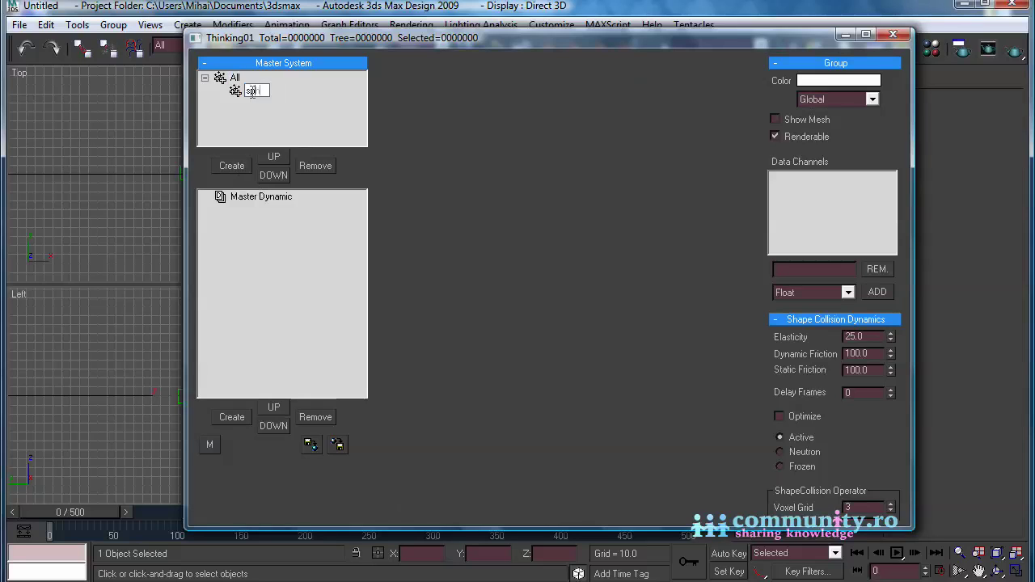
type("eres")
key("Return")
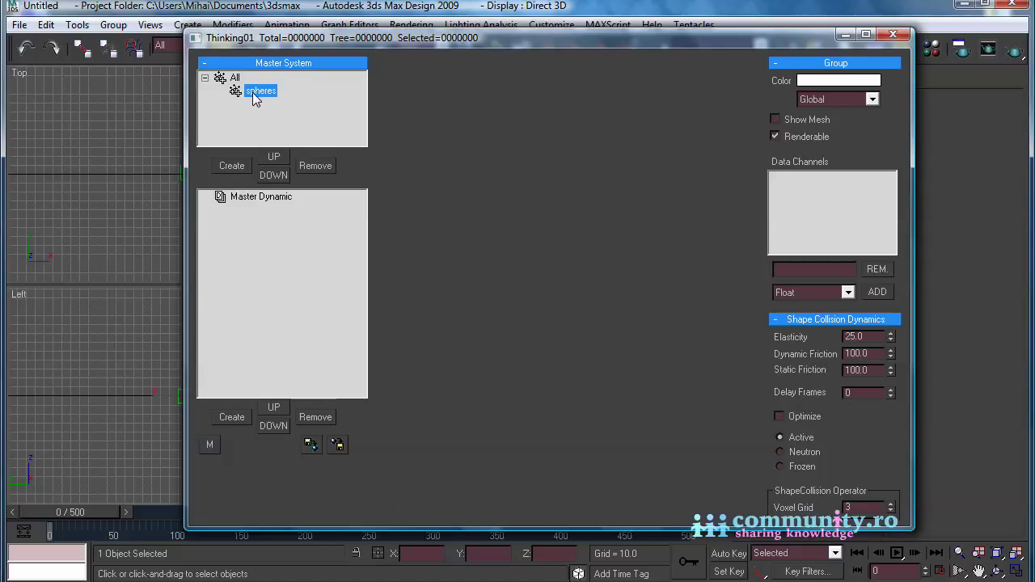
- Add a dynamic set named 'create particles' under Master Dynamic
left_click(269, 197)
left_click(838, 85)
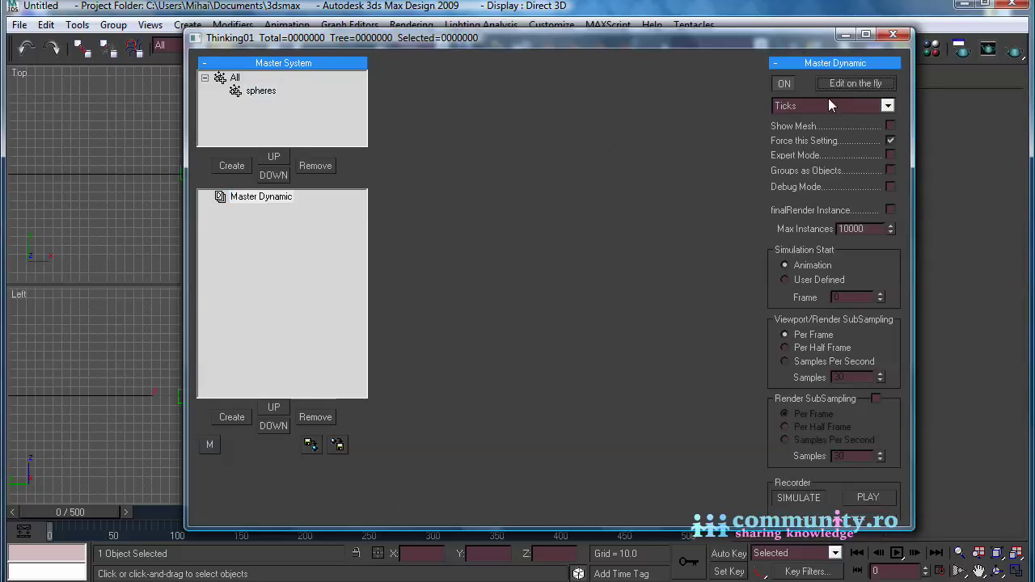
left_click(230, 420)
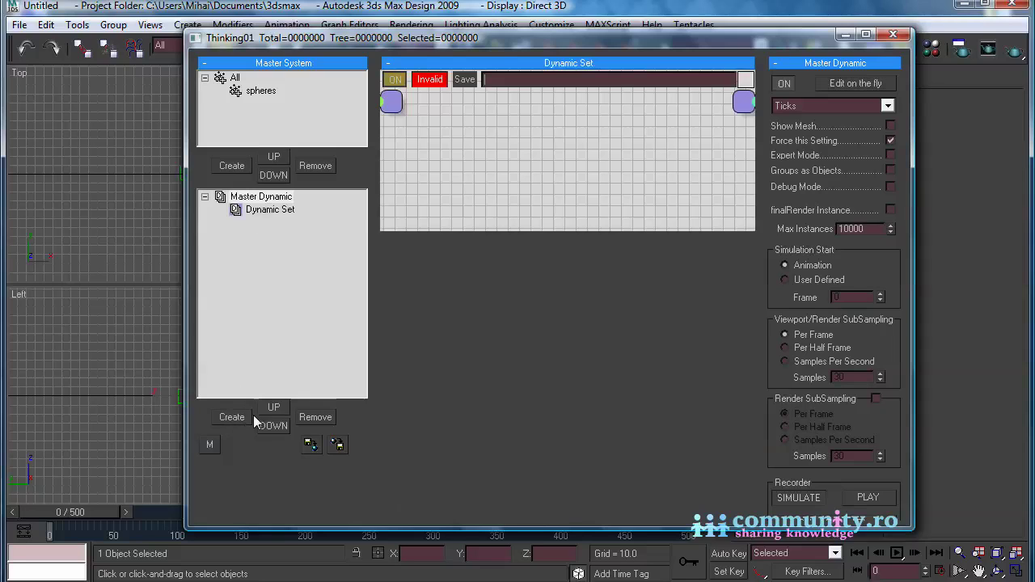
left_click(273, 210)
left_click(271, 209)
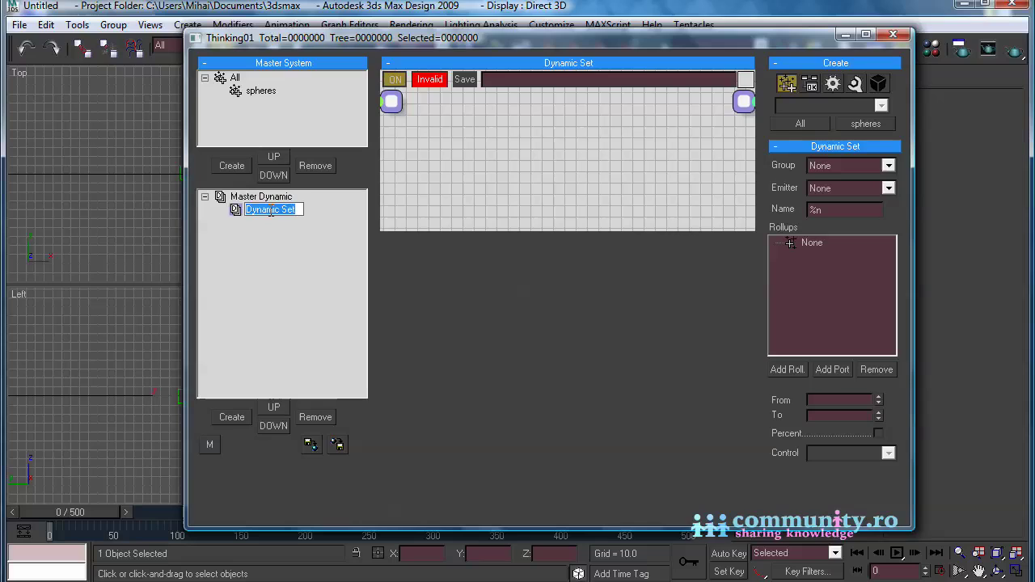
type("create particles")
key("Return")
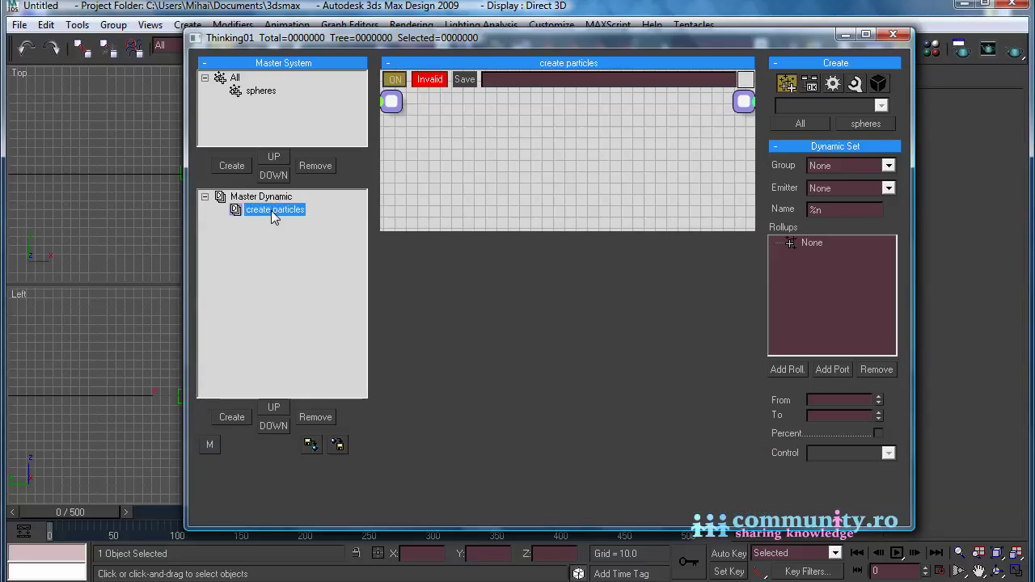
- Add a Position Born generator node to the dynamic set
left_click(833, 84)
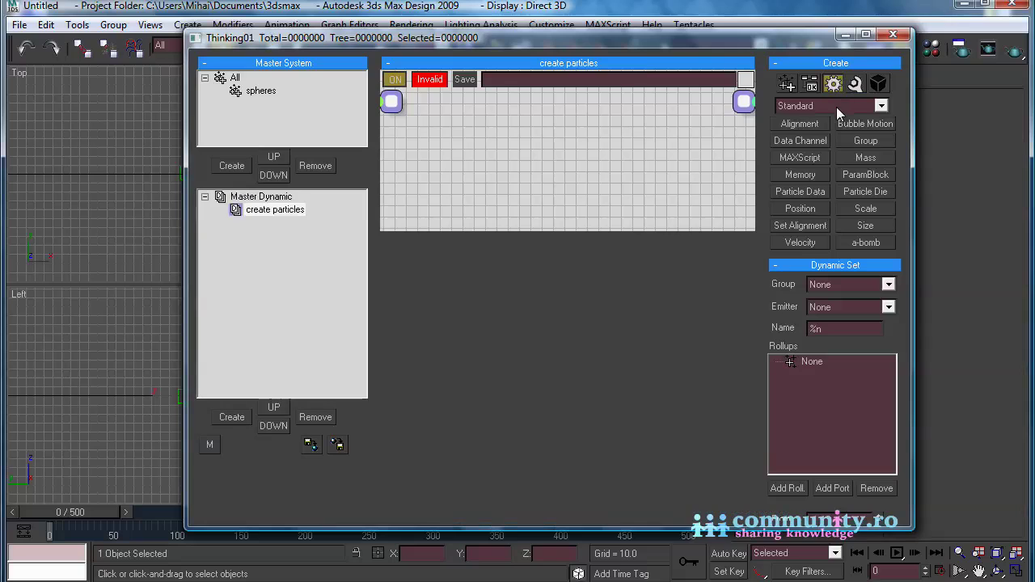
left_click(836, 106)
left_click(821, 143)
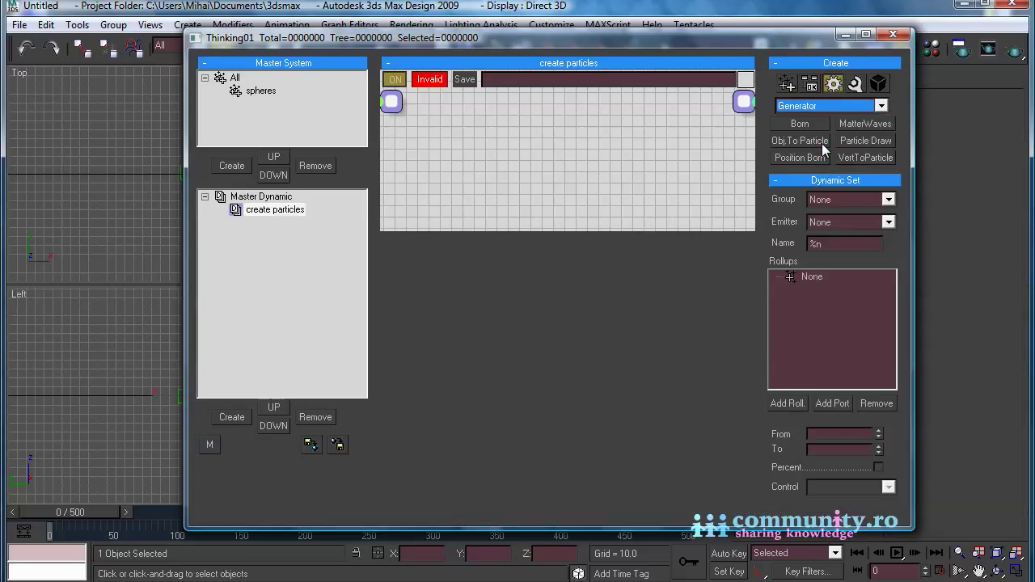
left_click(807, 158)
left_click(520, 150)
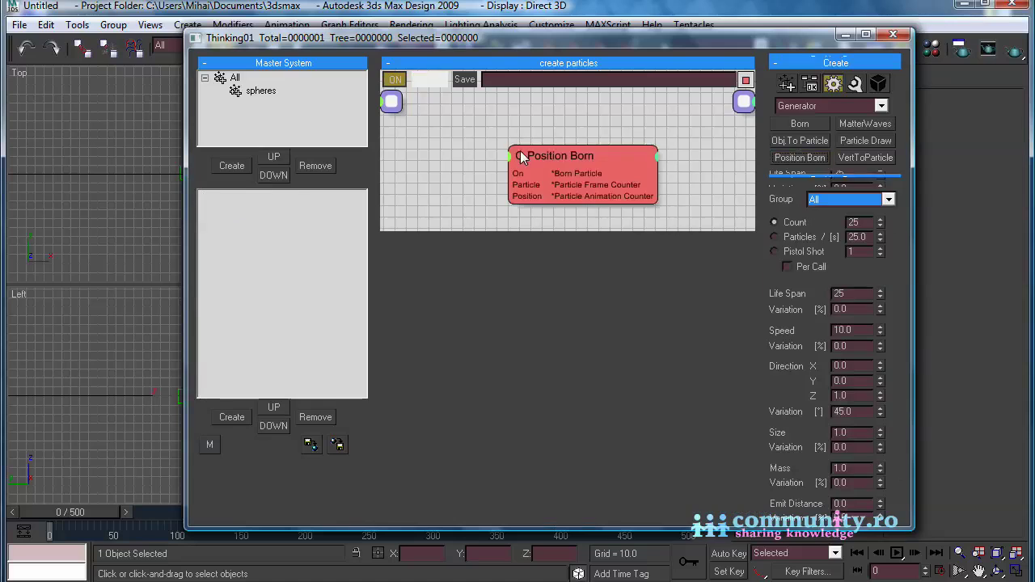
mouse_move(520, 151)
left_mouse_down()
mouse_move(516, 134)
mouse_move(505, 137)
left_mouse_up()
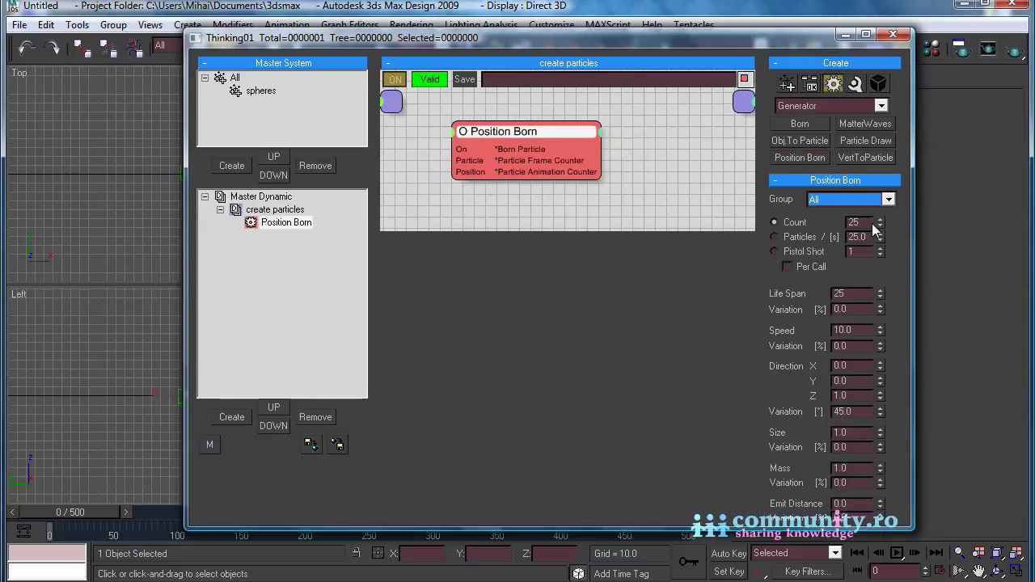
- Set Position Born to a 1000-particle pistol shot, life span 600, speed 0, direction variation 180
left_click(800, 254)
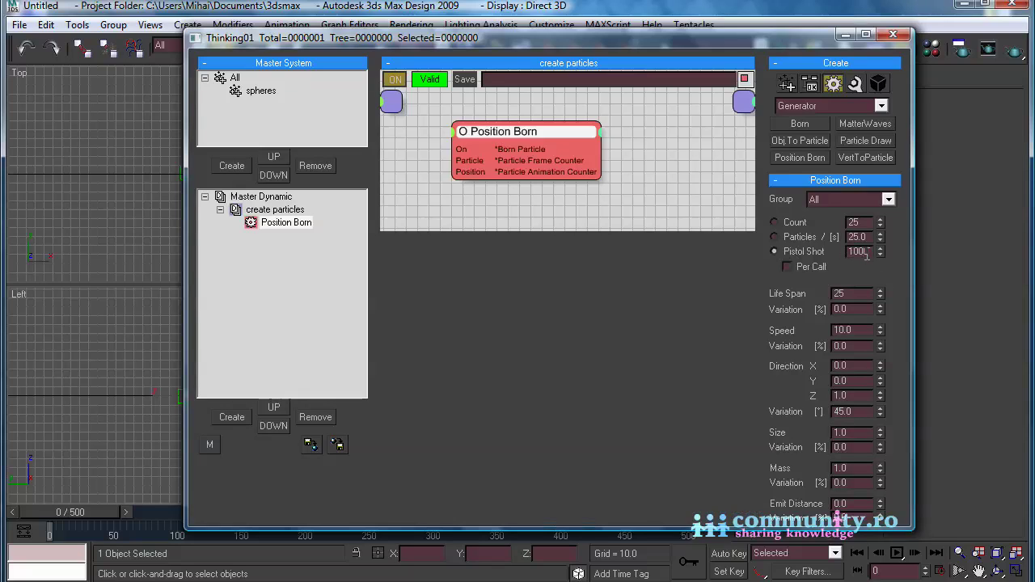
key("Return")
key("Tab")
key("Return")
scroll(890, 356, "down", 2)
right_click(880, 294)
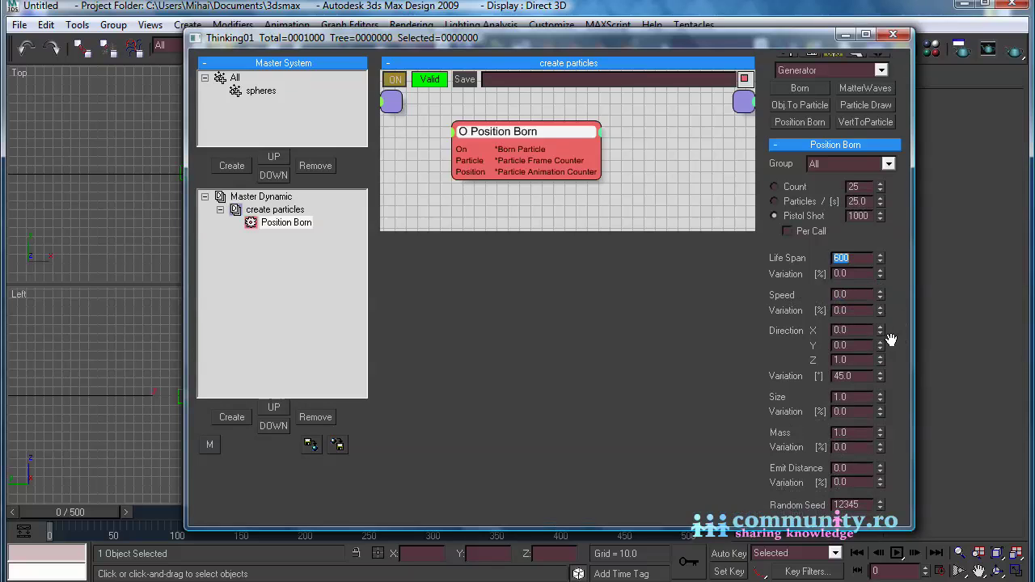
double_click(858, 376)
type("180")
key("Return")
- Set emit distance 50 with 20% variation and add a new Dynamic Set under Master Dynamic
double_click(846, 467)
type("50")
key("Tab")
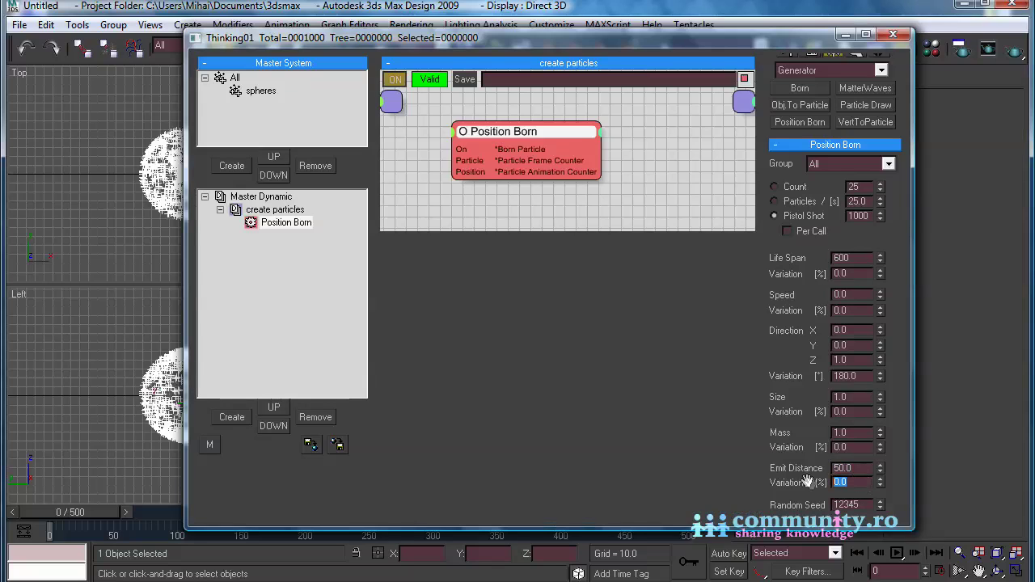
type("20")
key("Return")
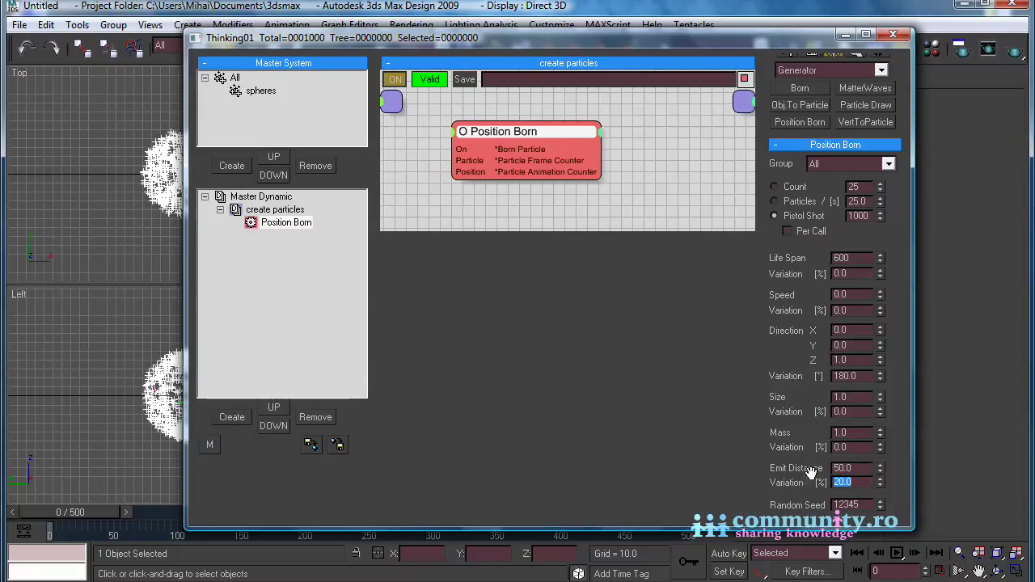
left_click(269, 197)
- Rename the new dynamic set 'dinamics' and preview the particles to frame 500
left_click(232, 417)
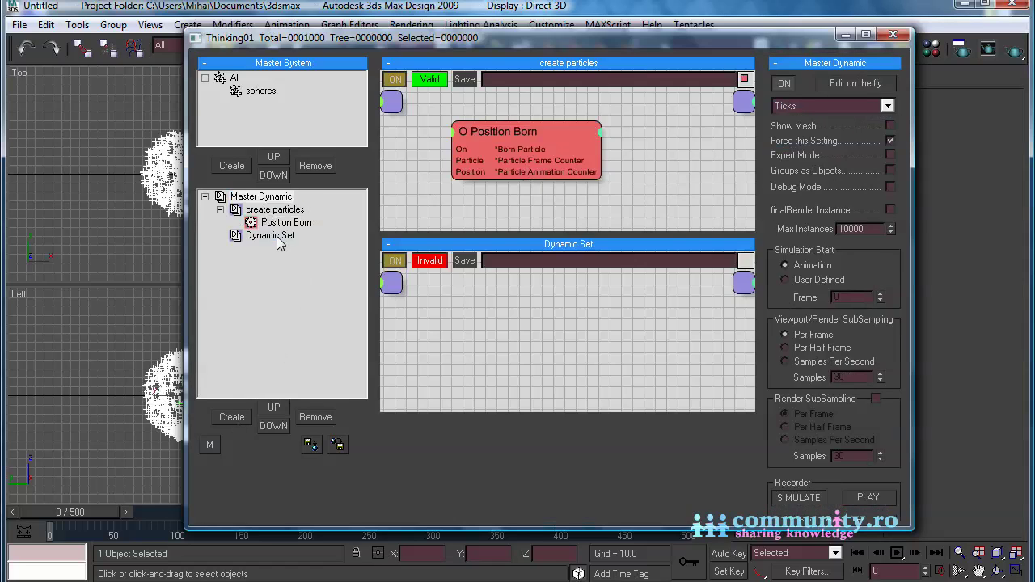
type("dinamics")
key("Return")
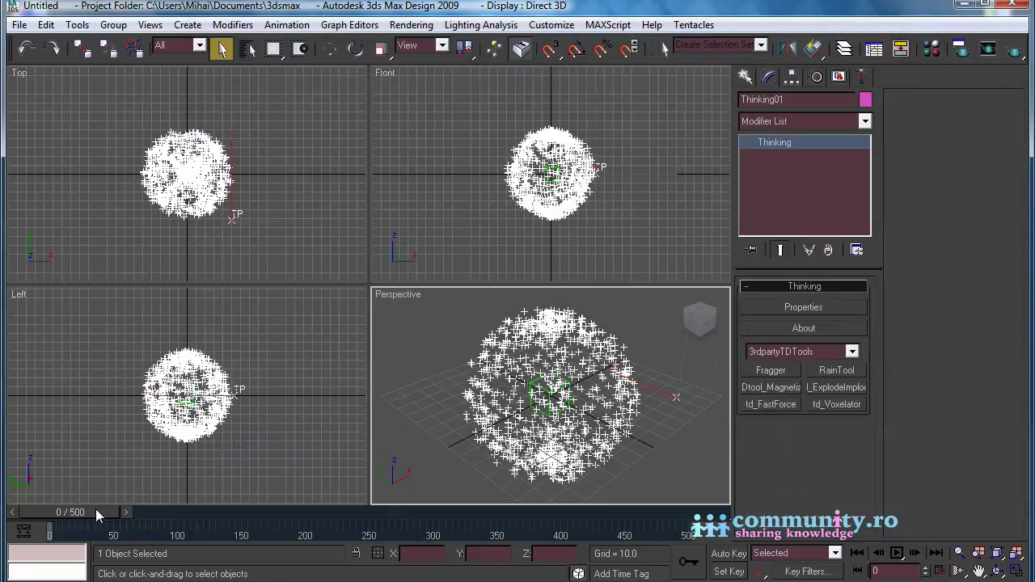
left_click_drag(95, 509, 41, 510)
key("q")
- Add an Initiator PPass node to 'dinamics' acting on the spheres group
left_click(800, 309)
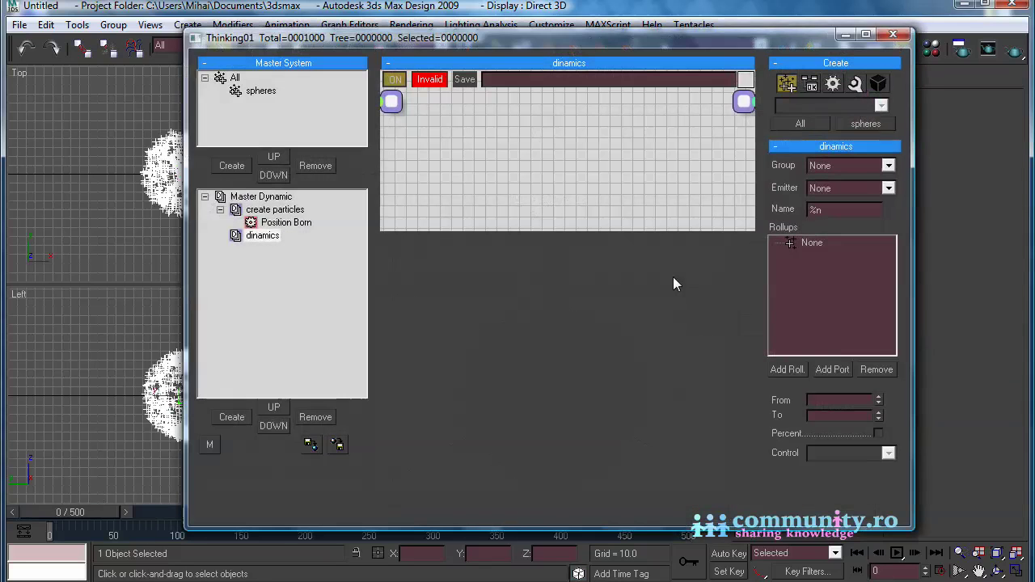
left_click(260, 237)
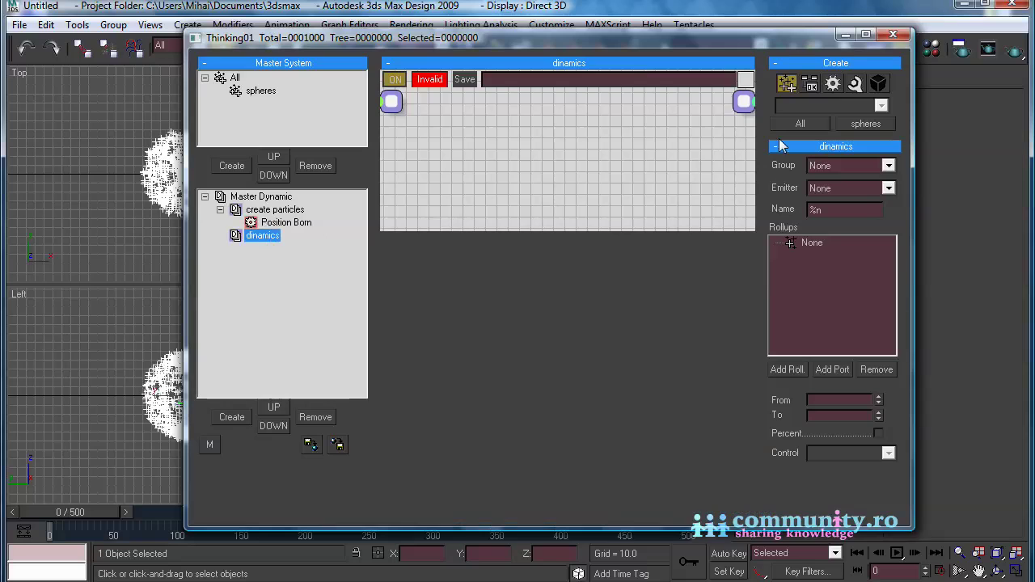
left_click(833, 84)
left_click(846, 104)
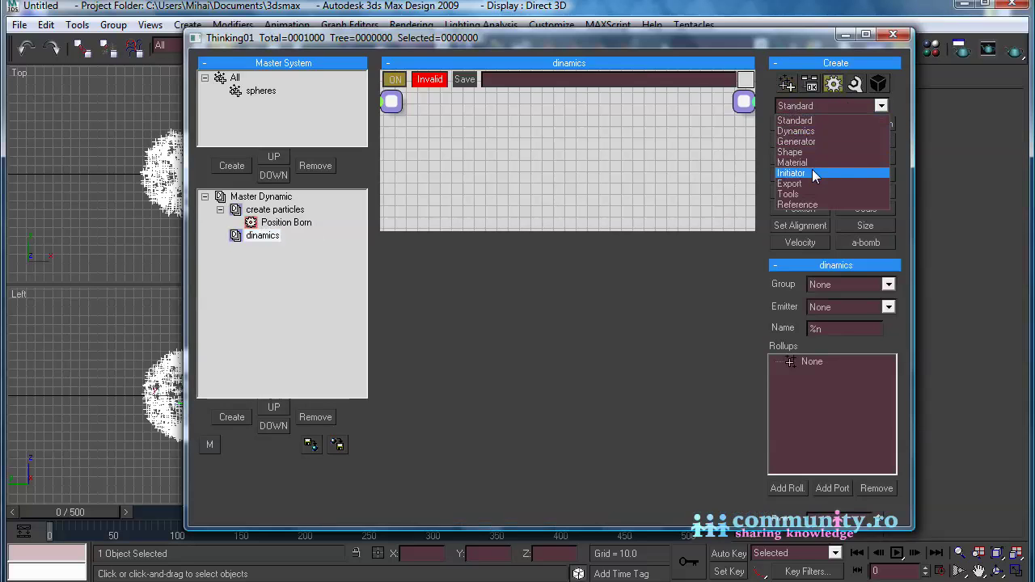
left_click(814, 173)
left_click(854, 124)
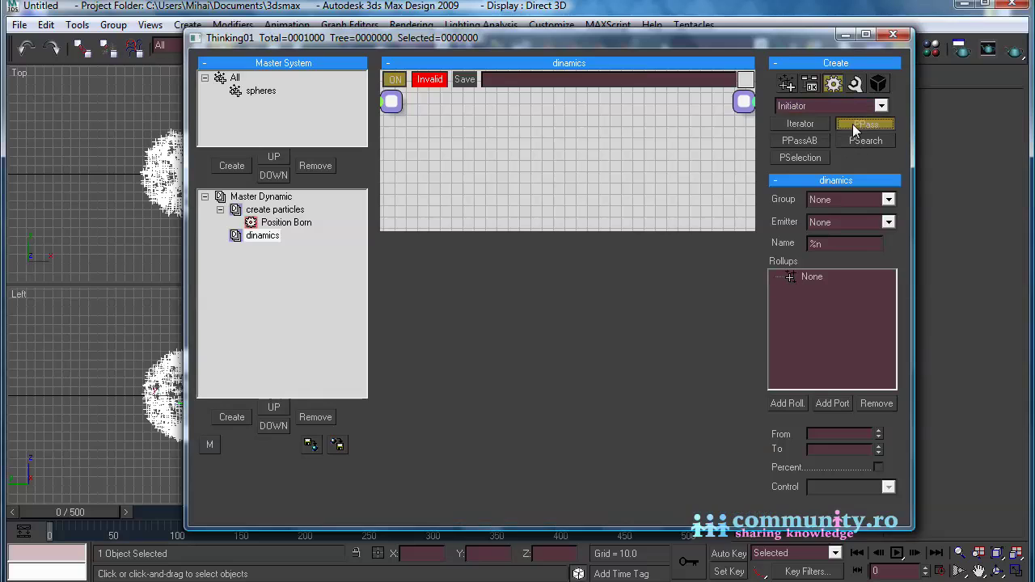
left_click(473, 188)
left_click_drag(472, 187, 451, 157)
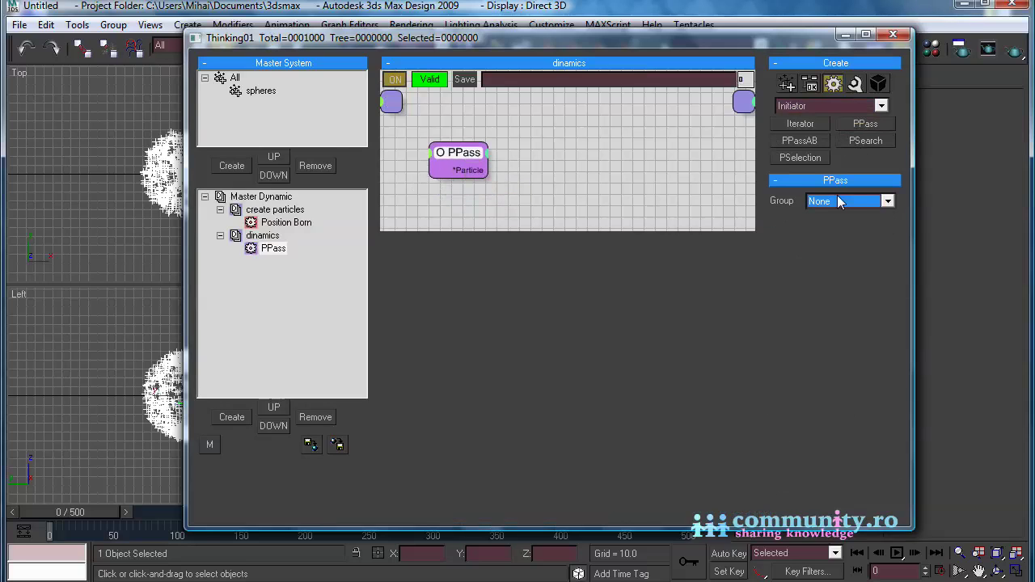
left_click(840, 201)
left_click(833, 237)
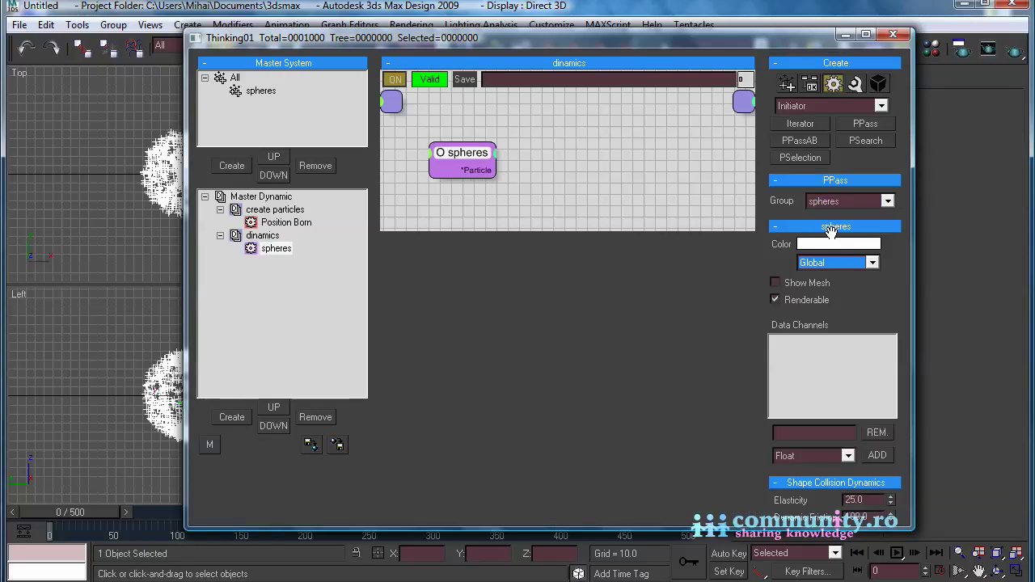
- Set Position Born's group to spheres
left_click(285, 222)
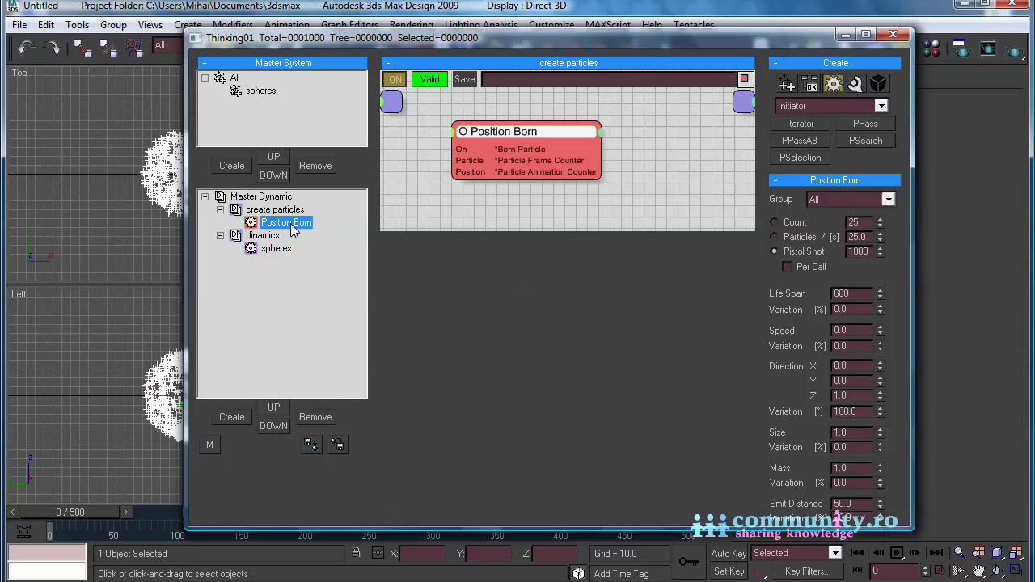
left_click(887, 198)
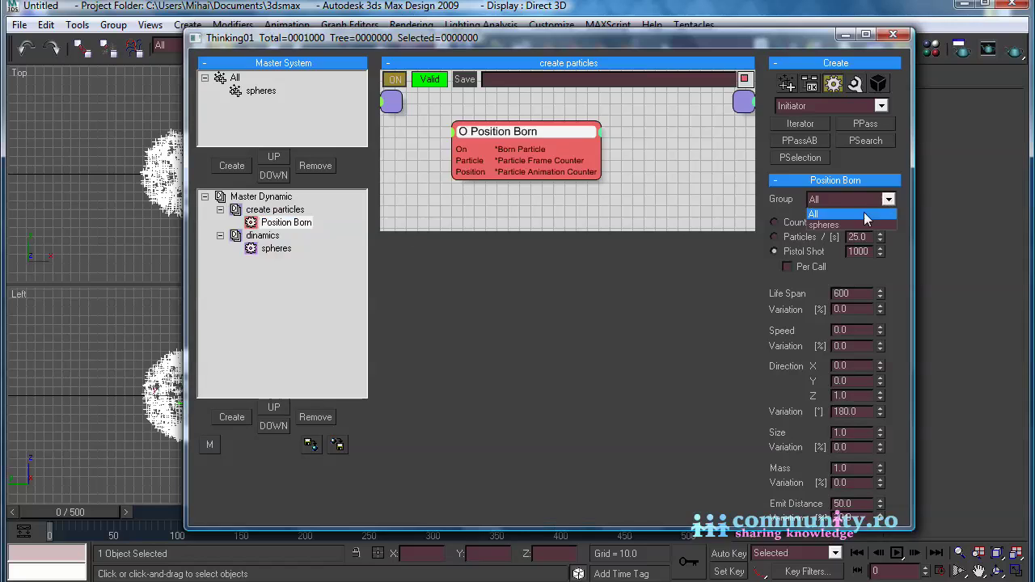
left_click(833, 224)
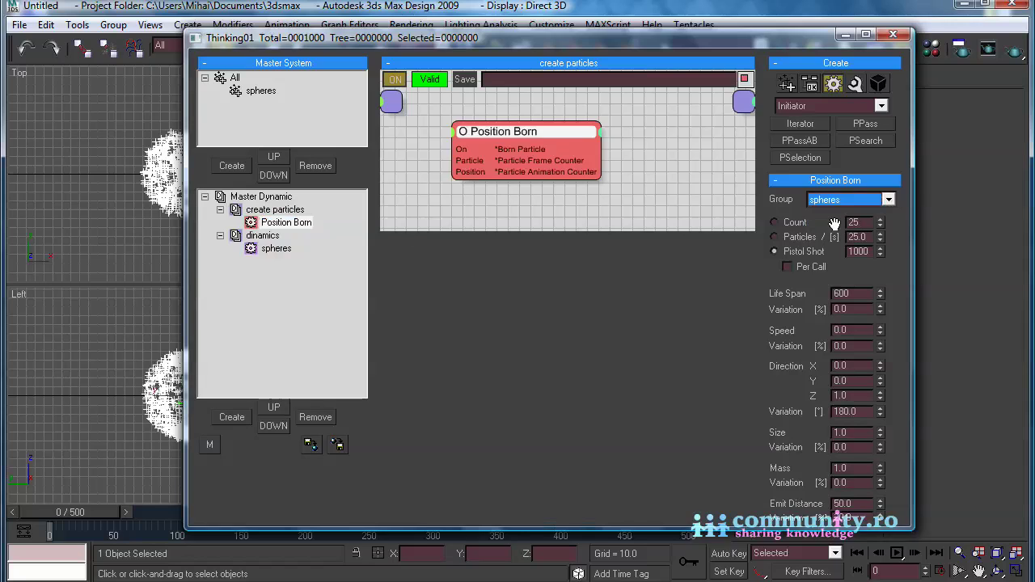
- Add a Dynamics Force operator fed by the spheres particles
left_click(284, 252)
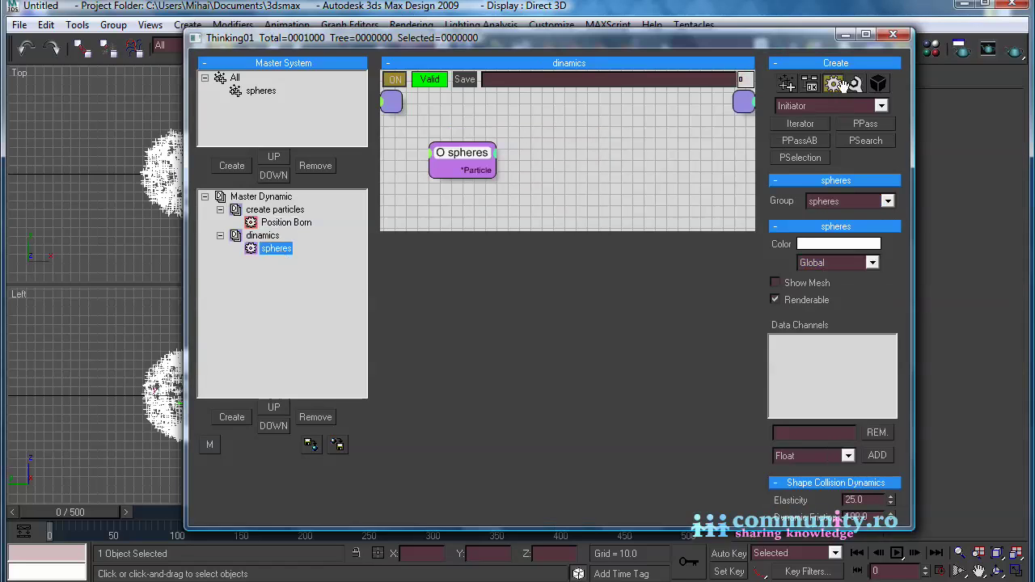
left_click(880, 106)
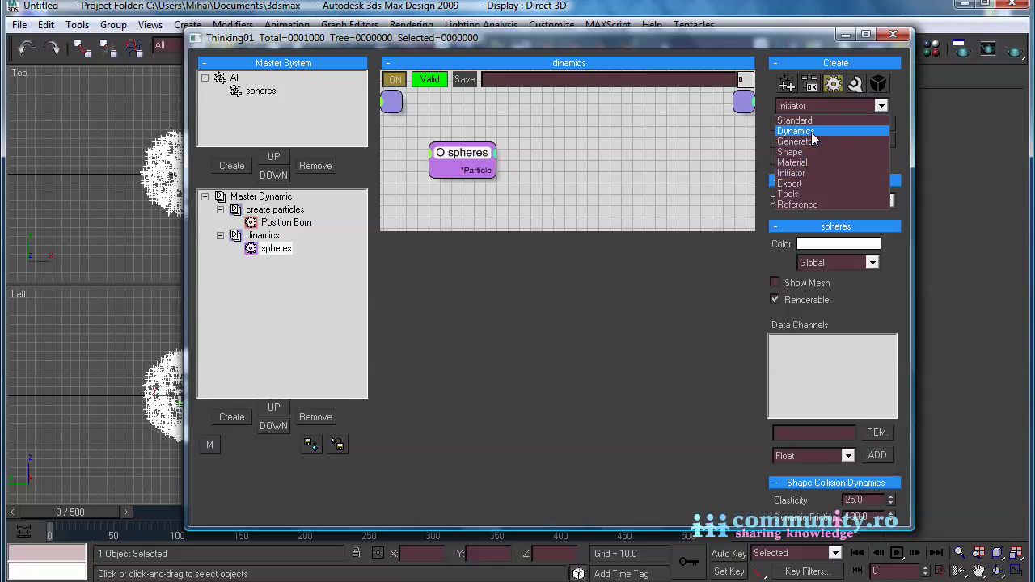
left_click(811, 132)
left_click(801, 141)
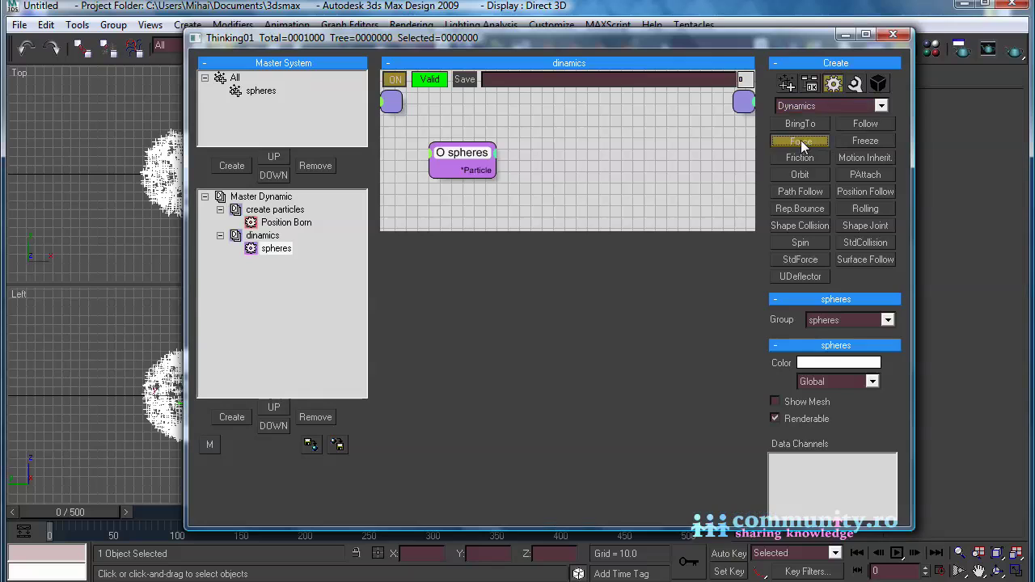
left_click(591, 148)
left_click_drag(495, 170, 599, 158)
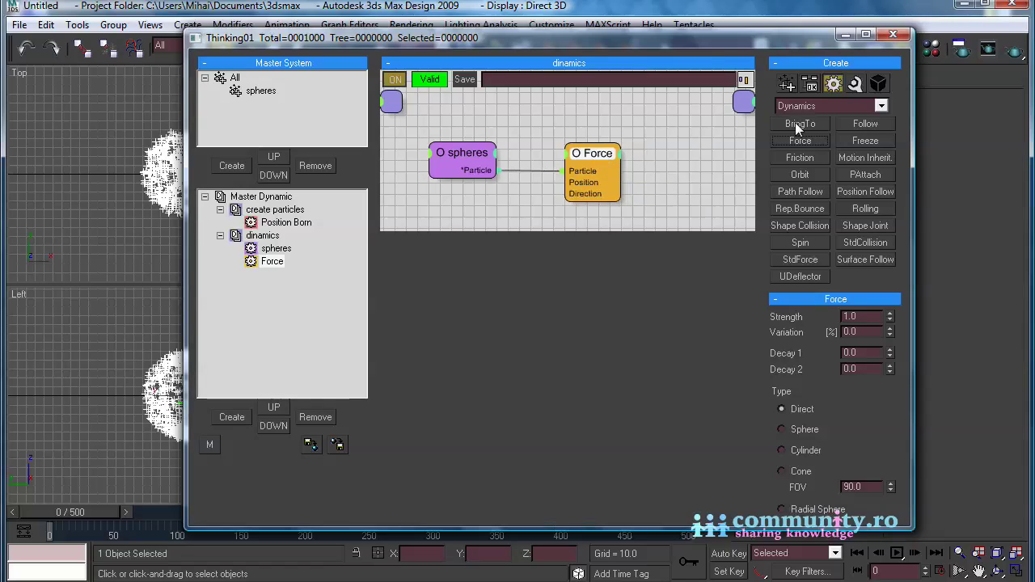
- Add a Standard Node operator referencing Dummy01
left_click(855, 84)
left_click(803, 226)
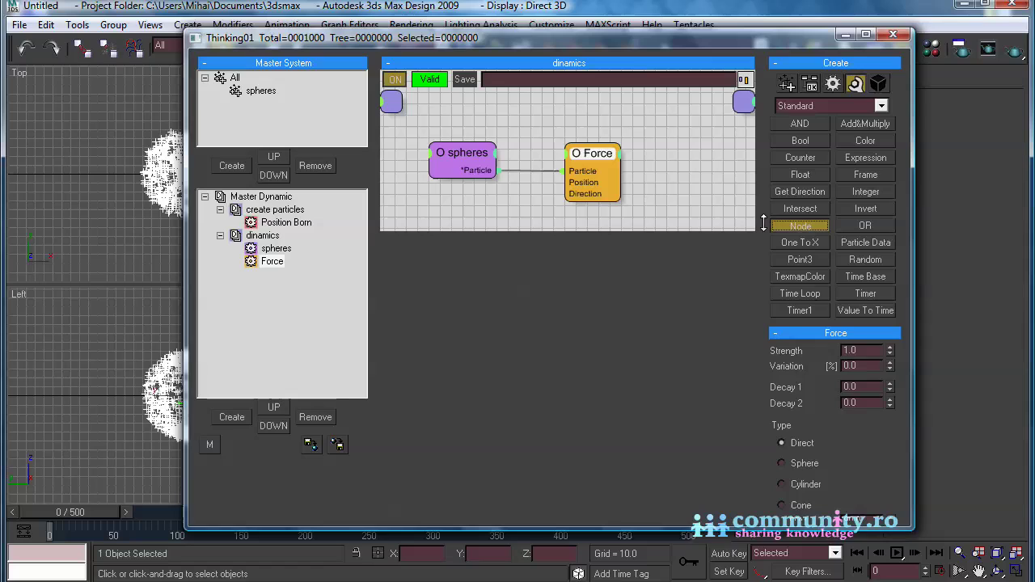
left_click(482, 212)
left_click_drag(487, 215, 430, 196)
left_click_drag(526, 243, 531, 418)
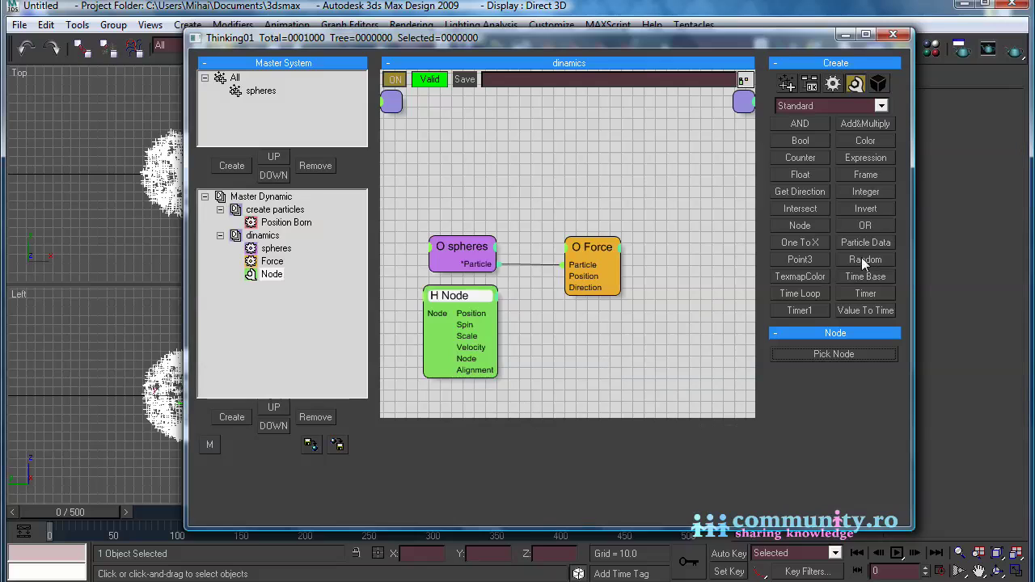
left_click(839, 353)
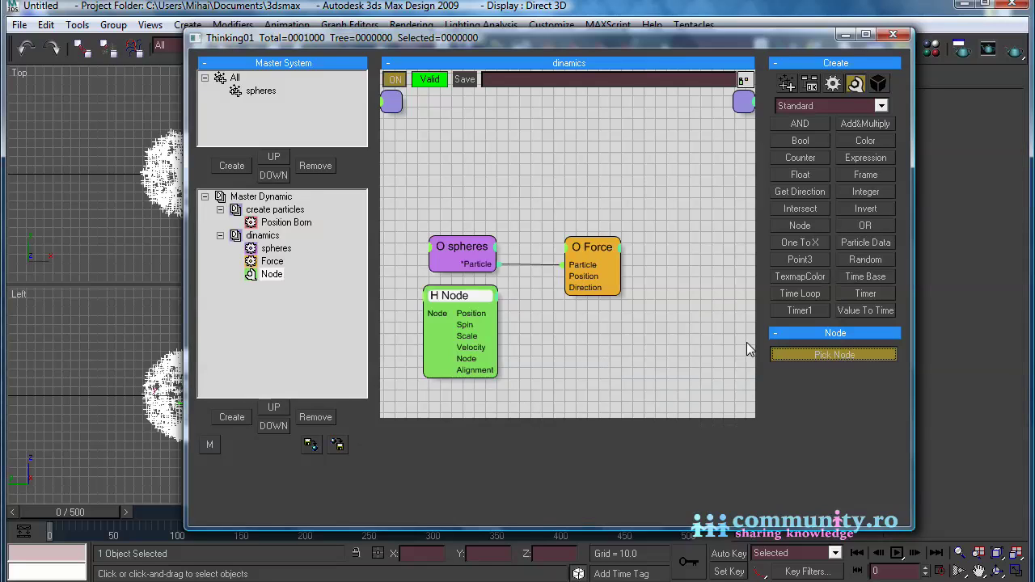
key("h")
left_click(342, 241)
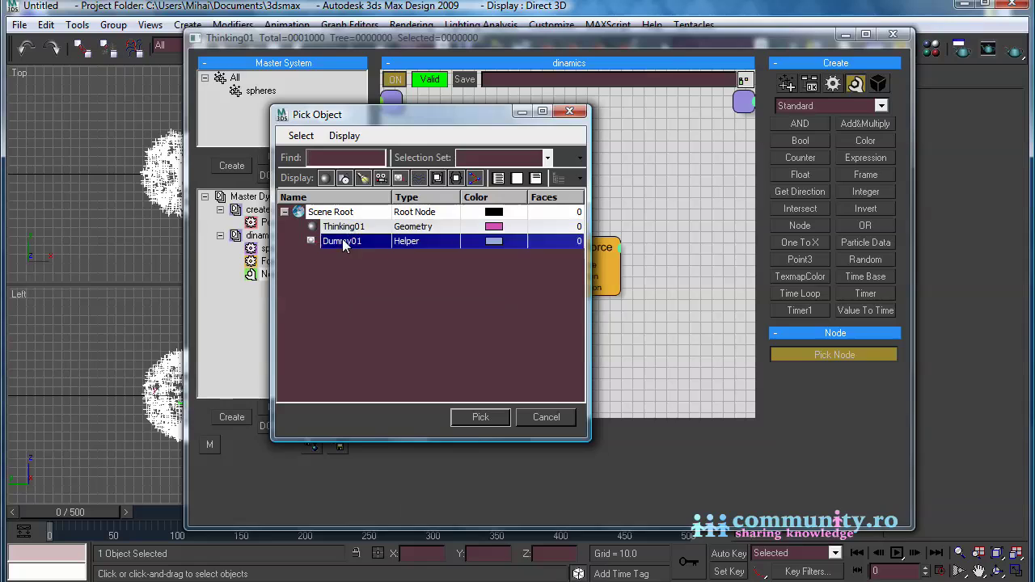
left_click(479, 421)
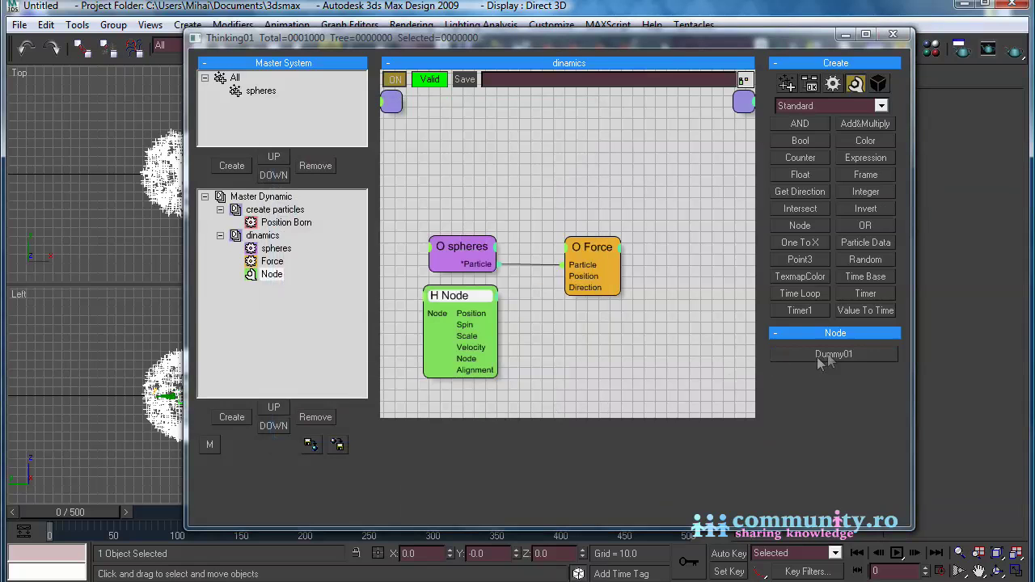
- Wire Dummy01's position and alignment into the Force and hide the Node's unused ports
left_click_drag(476, 318, 583, 278)
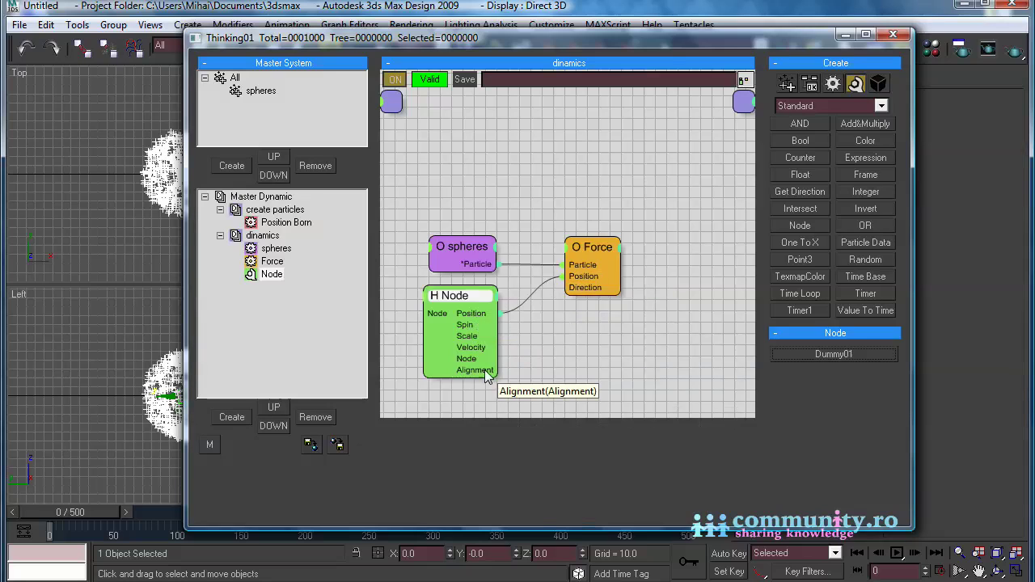
left_click_drag(481, 370, 581, 290)
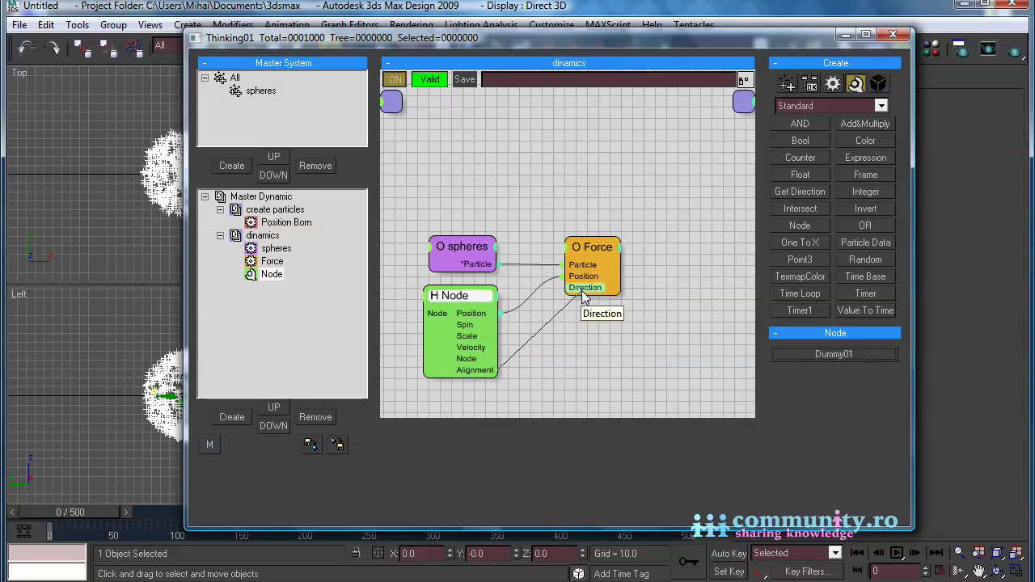
right_click(470, 299)
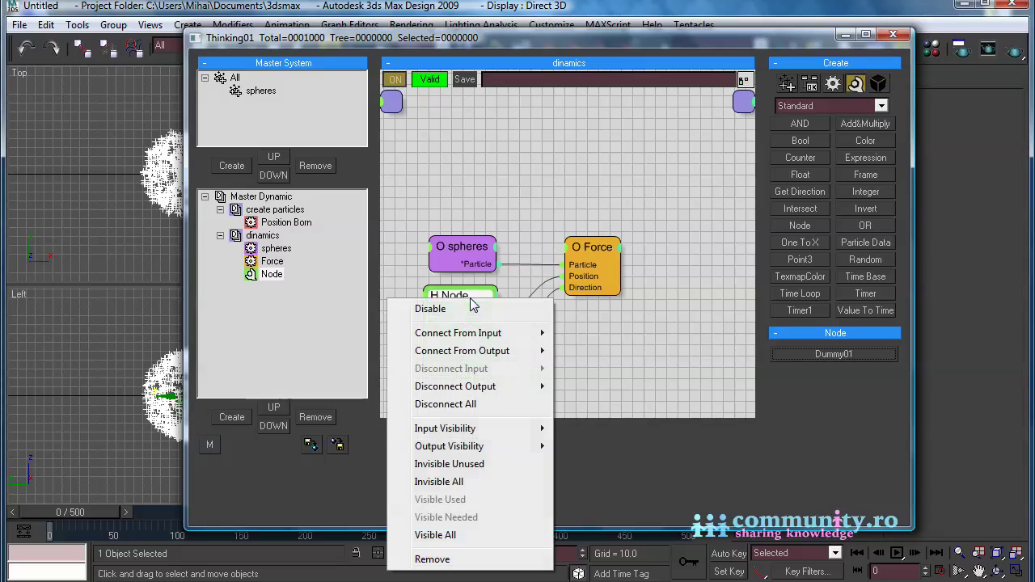
left_click(475, 465)
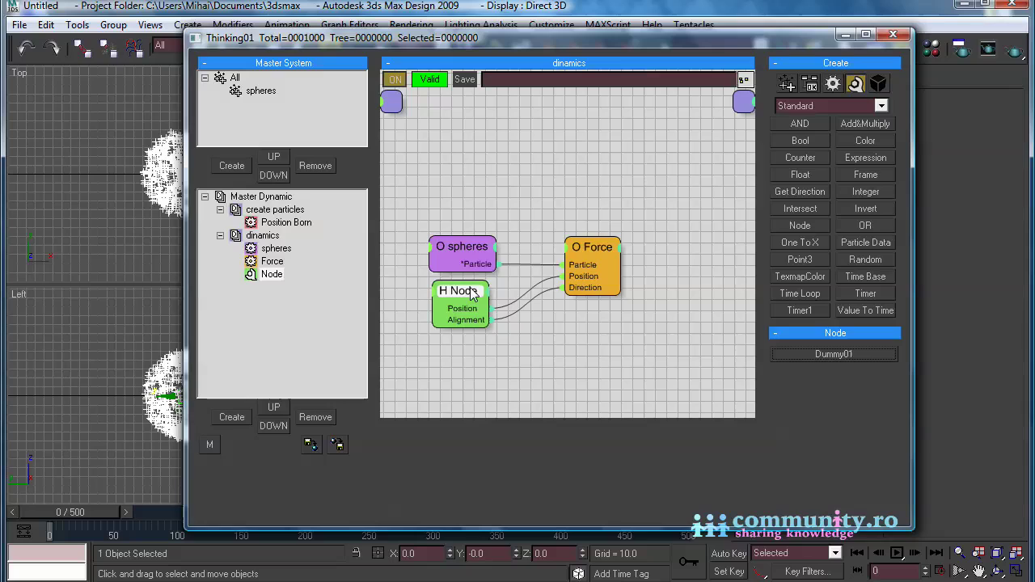
left_click(592, 247)
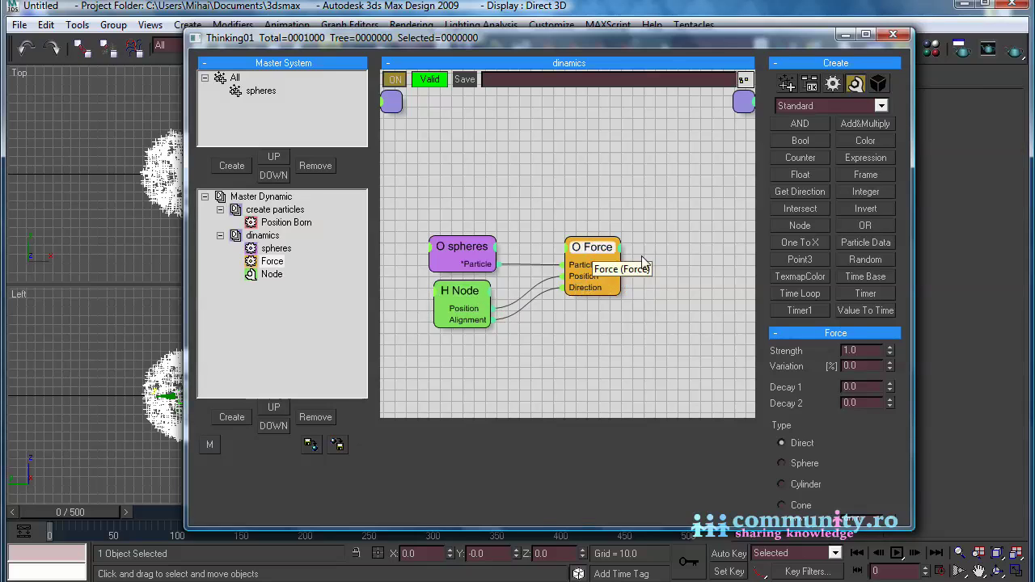
- Set the Force strength to 100 and make it a Radial Sphere
double_click(862, 351)
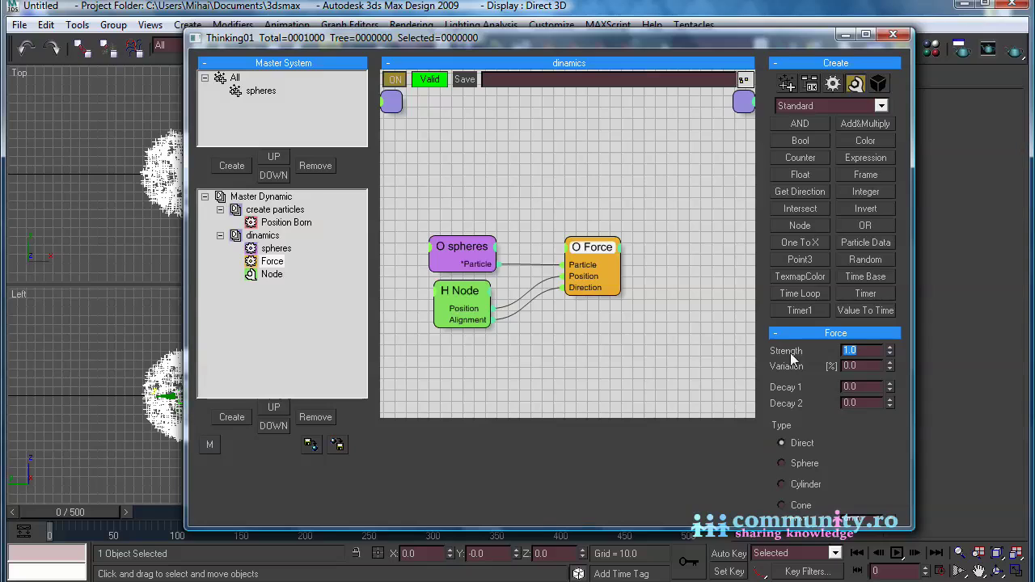
type("1")
key("Return")
left_click_drag(878, 449, 895, 234)
left_click(788, 443)
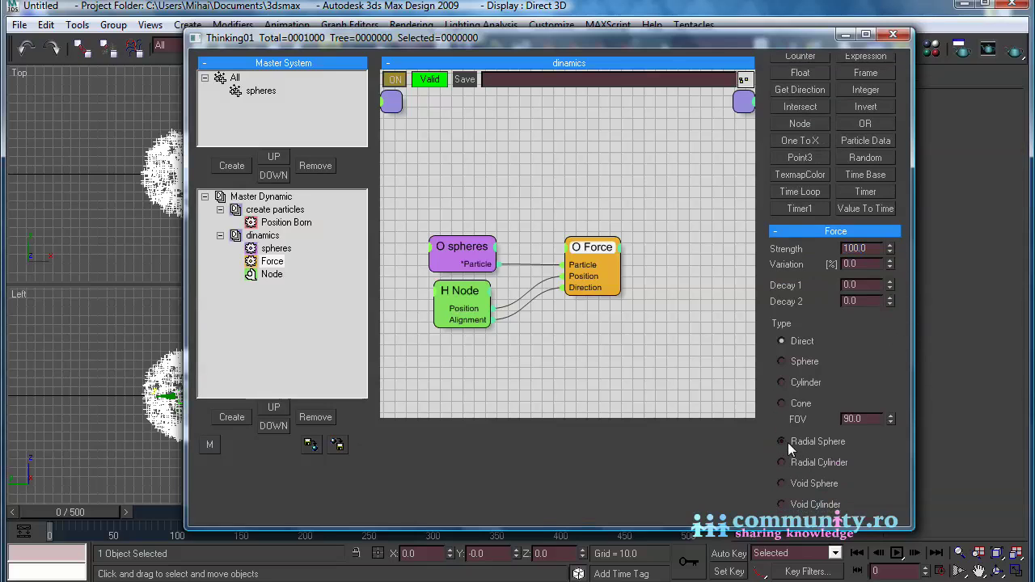
- Preview the force's effect by playing the timeline to about frame 202
left_click(893, 34)
mouse_move(91, 516)
left_mouse_down()
mouse_move(608, 527)
mouse_move(72, 522)
left_mouse_up()
key("w")
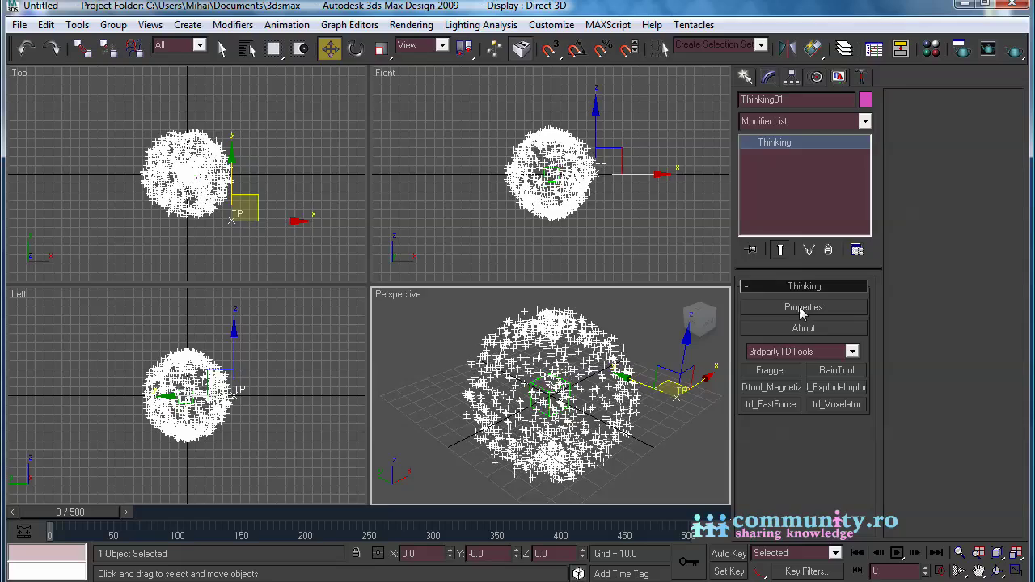
left_click(803, 308)
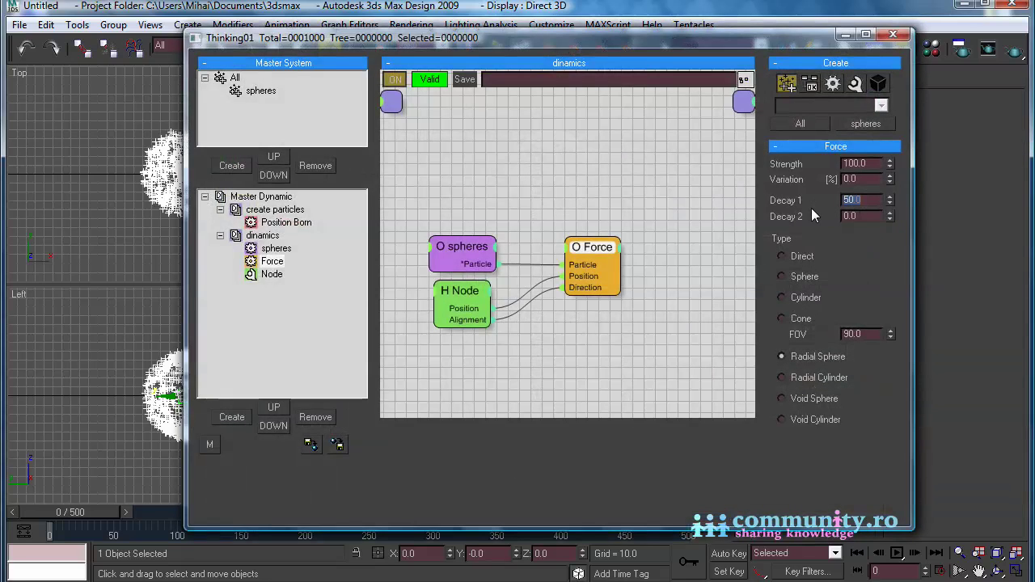
left_click(892, 34)
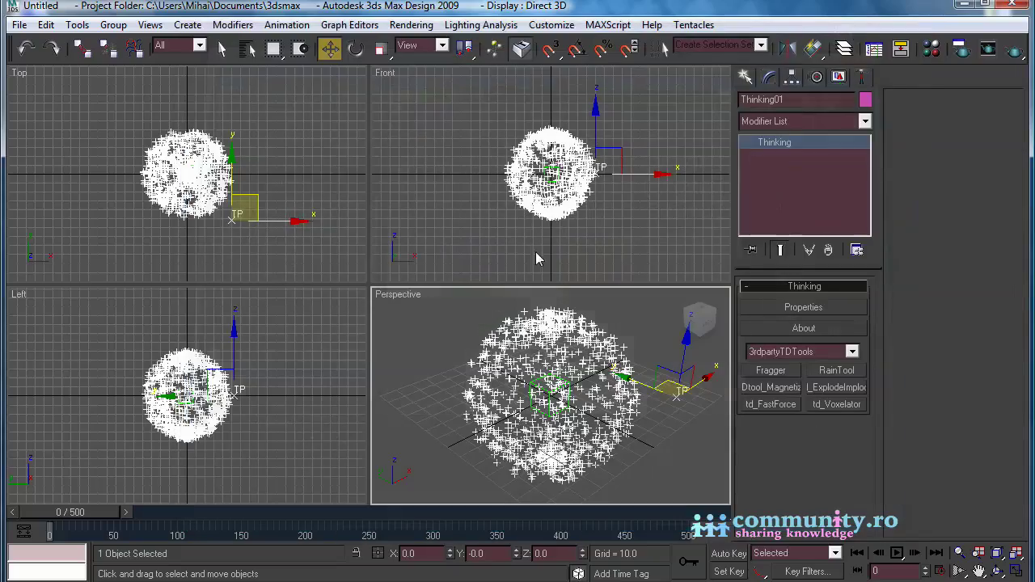
left_click_drag(92, 508, 346, 534)
key("w")
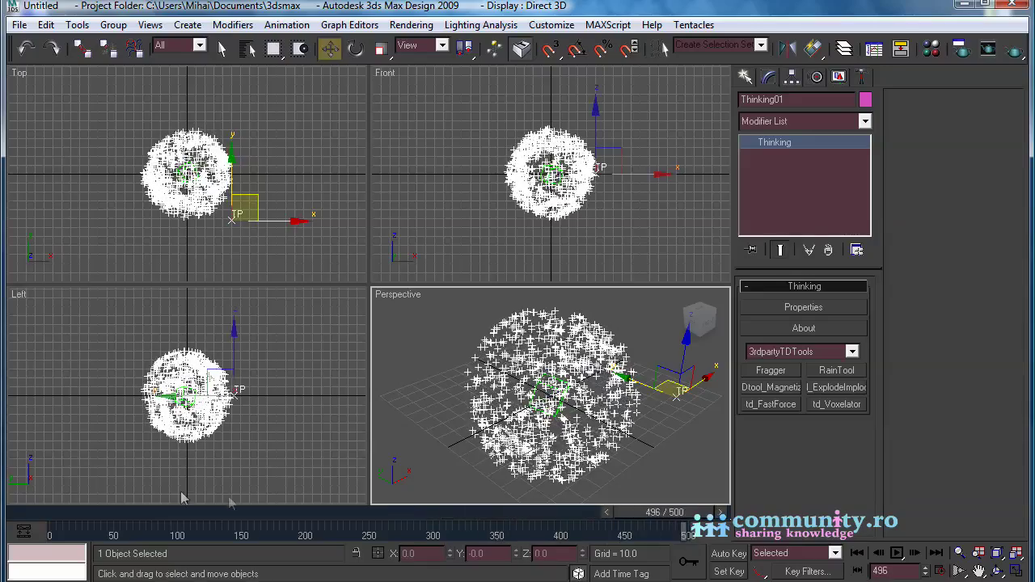
- Set Force Decay 1 to 100 and play the swirl through frame 500, then rewind
left_click(800, 308)
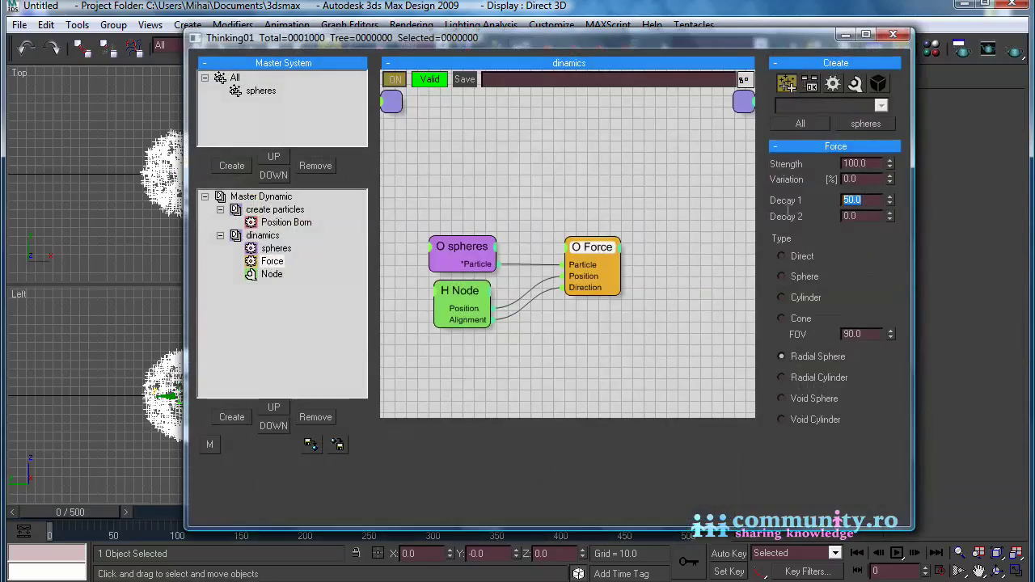
type("100")
key("Return")
left_click(893, 34)
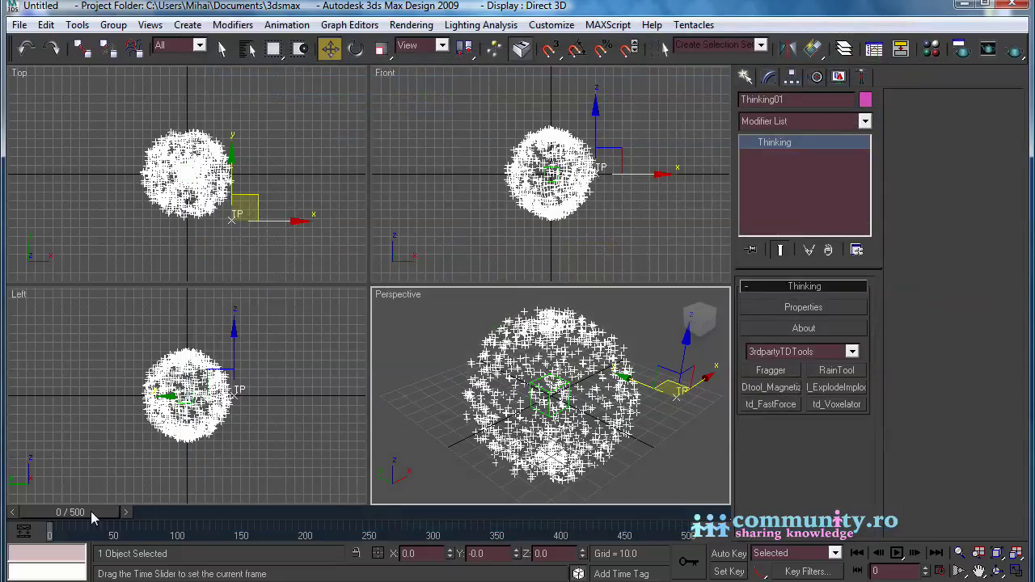
left_click_drag(90, 511, 404, 509)
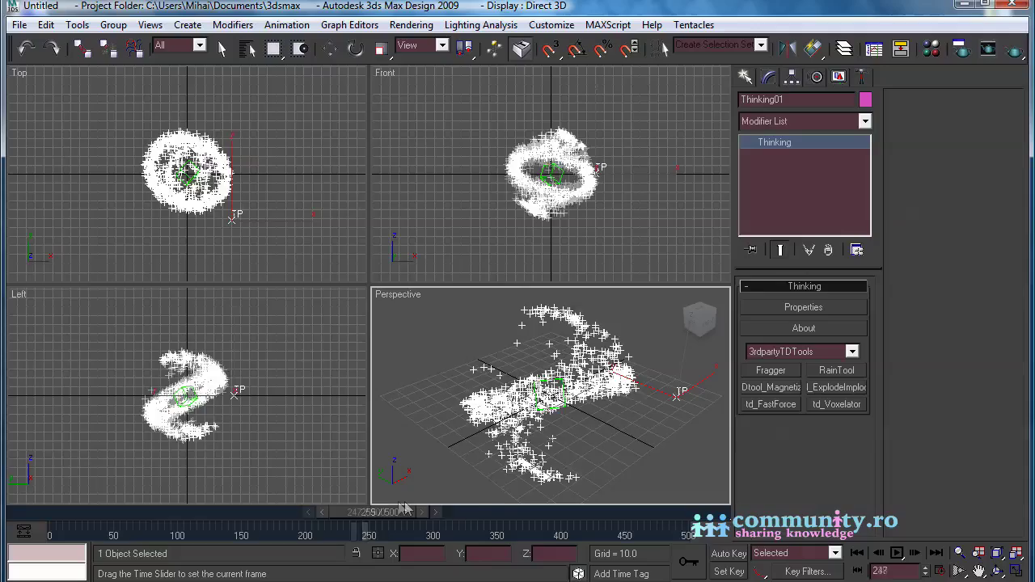
key("/")
key("w")
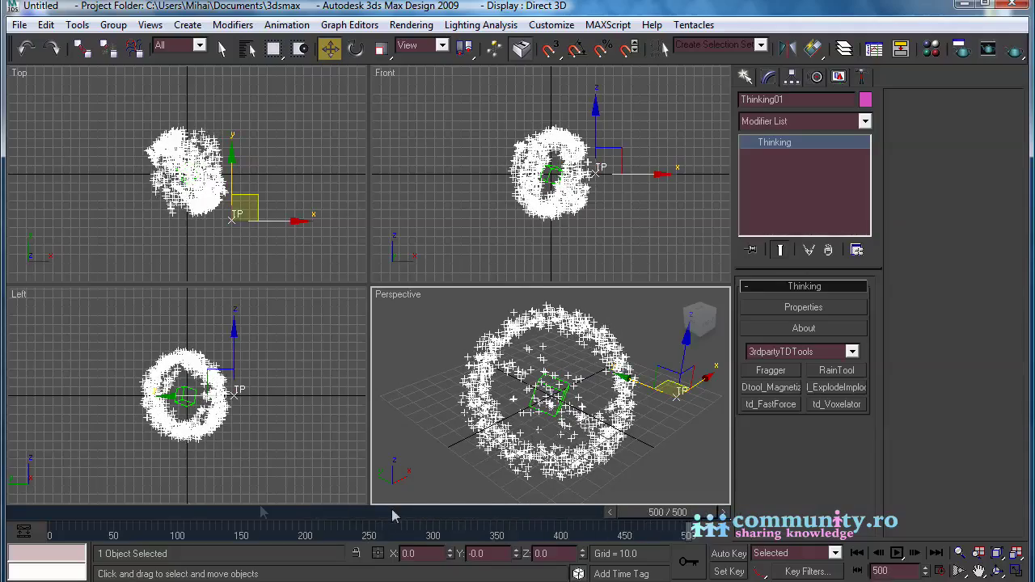
key("Home")
- Add a Standard Size operator to the create particles graph, wired from Position Born
left_click(803, 307)
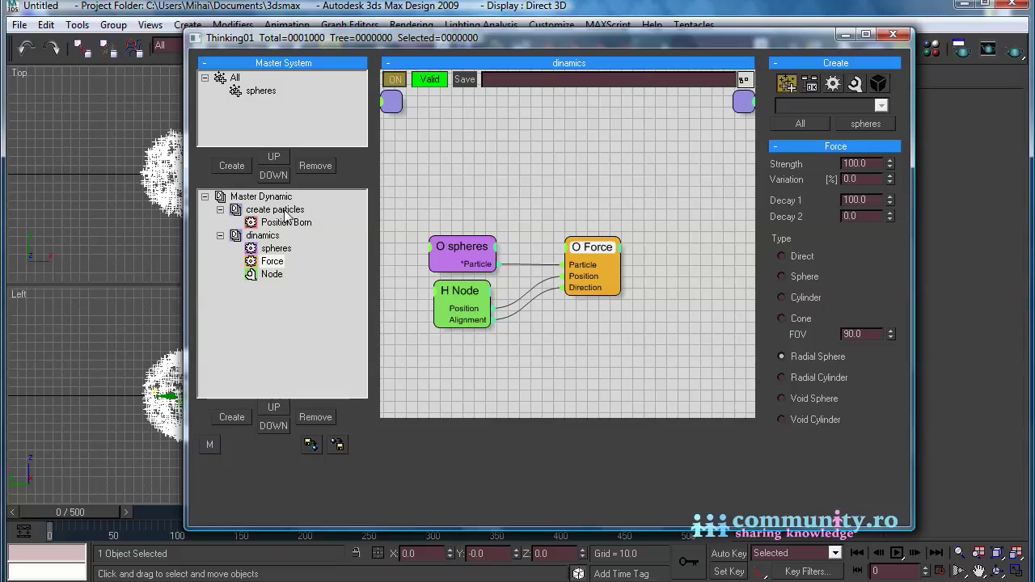
left_click(275, 210)
left_click_drag(527, 129, 497, 129)
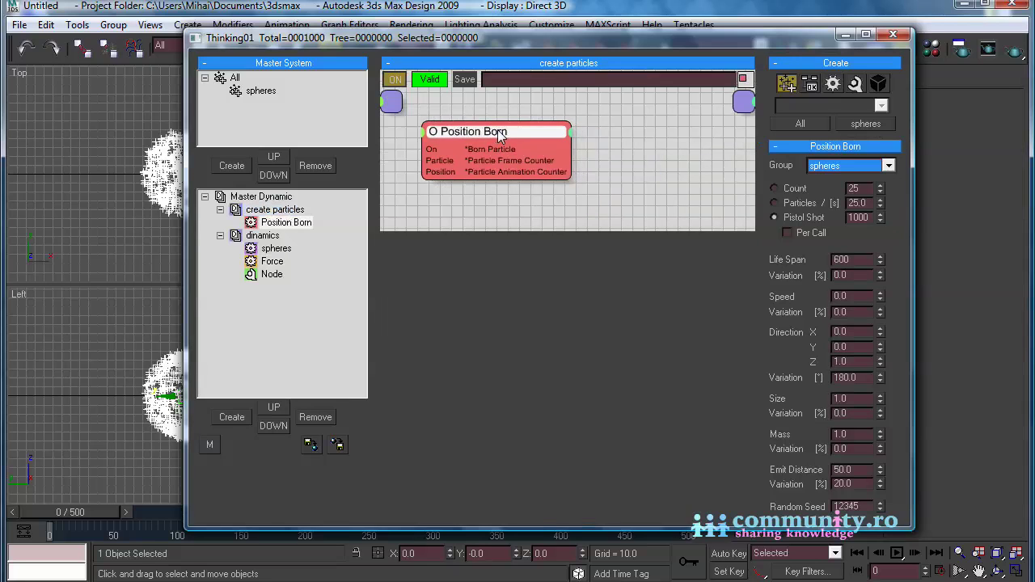
left_click(855, 84)
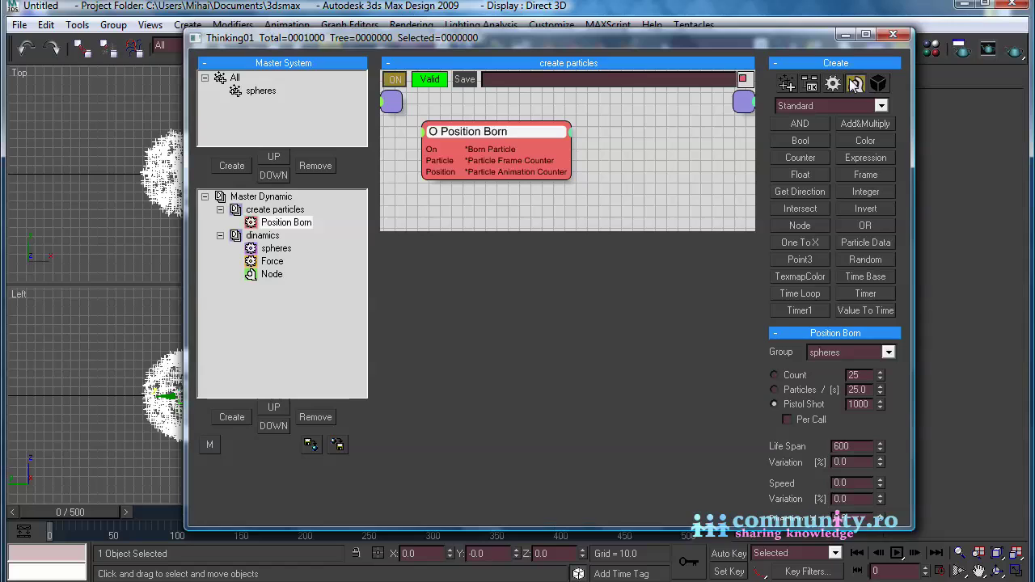
left_click(833, 84)
left_click(857, 105)
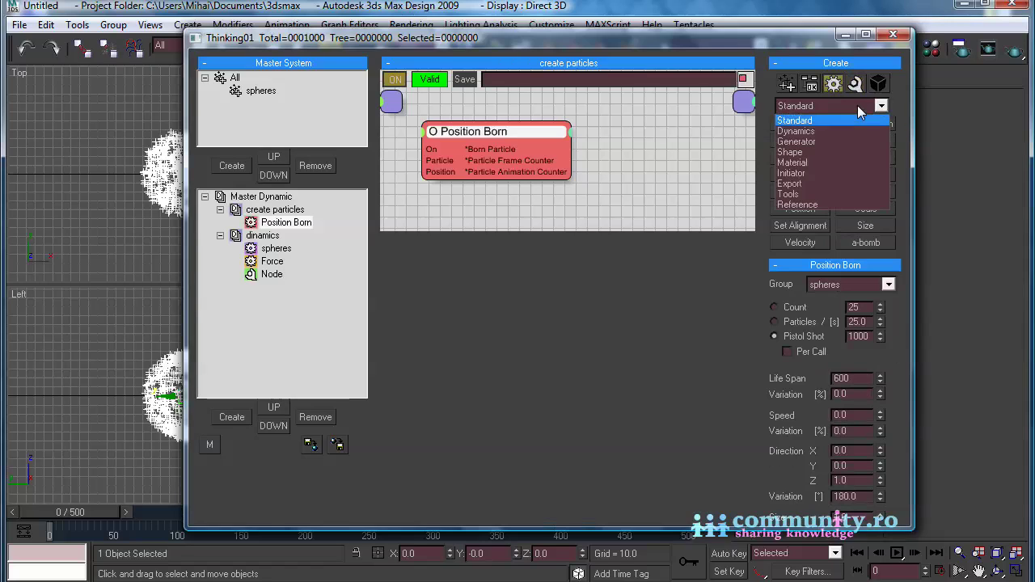
left_click(857, 105)
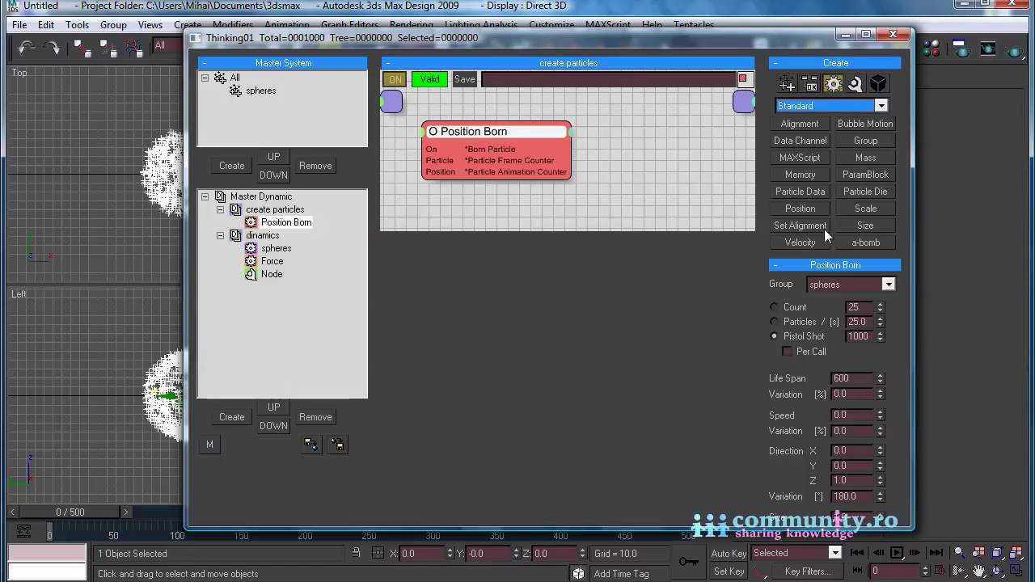
left_click(865, 227)
left_click(655, 160)
left_click_drag(670, 163, 652, 179)
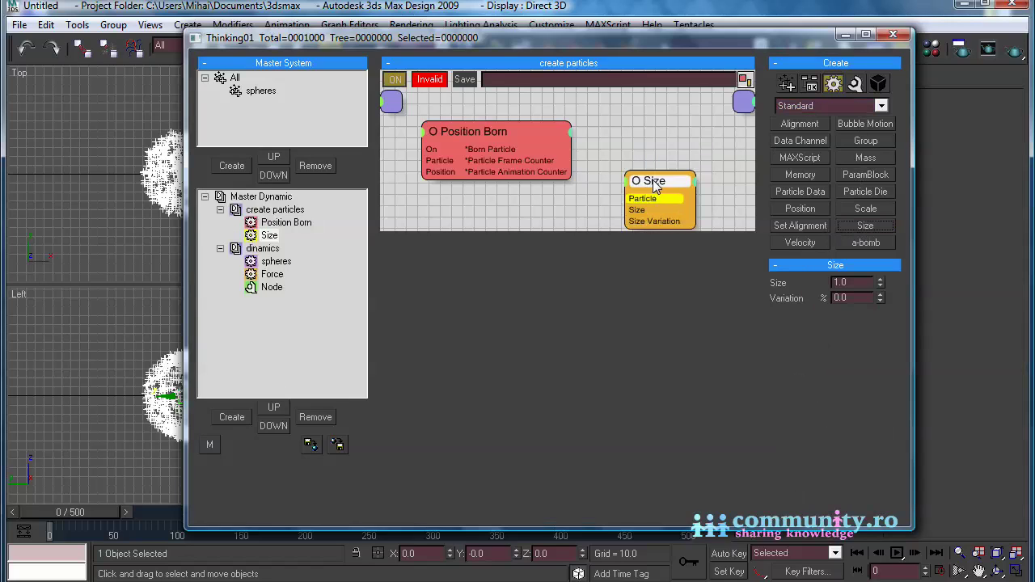
left_click_drag(506, 148, 651, 194)
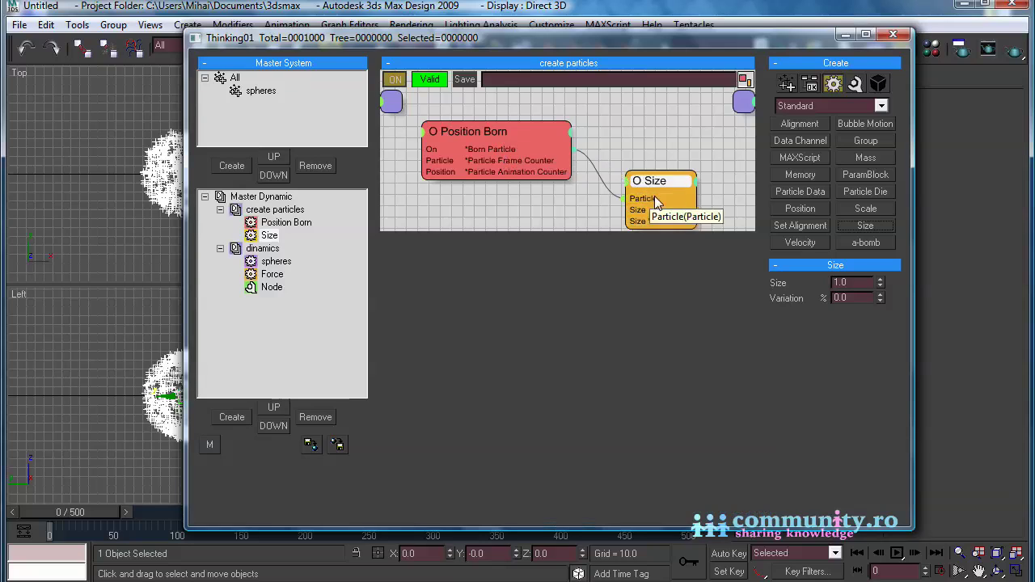
- Set Size to 2.0 with variation 20, and hide unused ports on Size and Position Born
left_click(865, 281)
type("2")
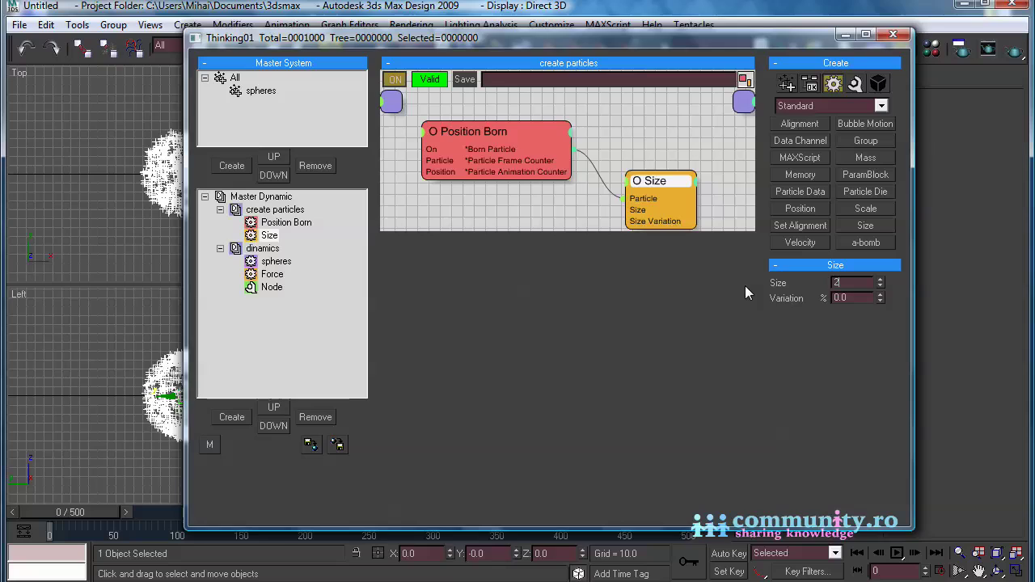
key("Return")
left_click(841, 297)
type("20")
key("Return")
right_click(659, 179)
left_click(667, 347)
right_click(425, 132)
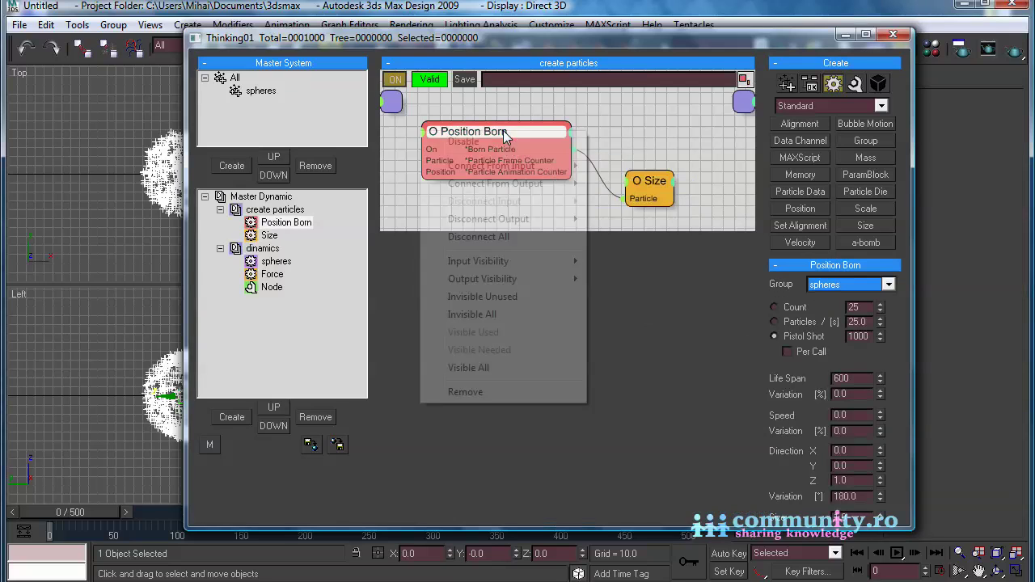
left_click(523, 298)
left_click_drag(652, 196, 614, 203)
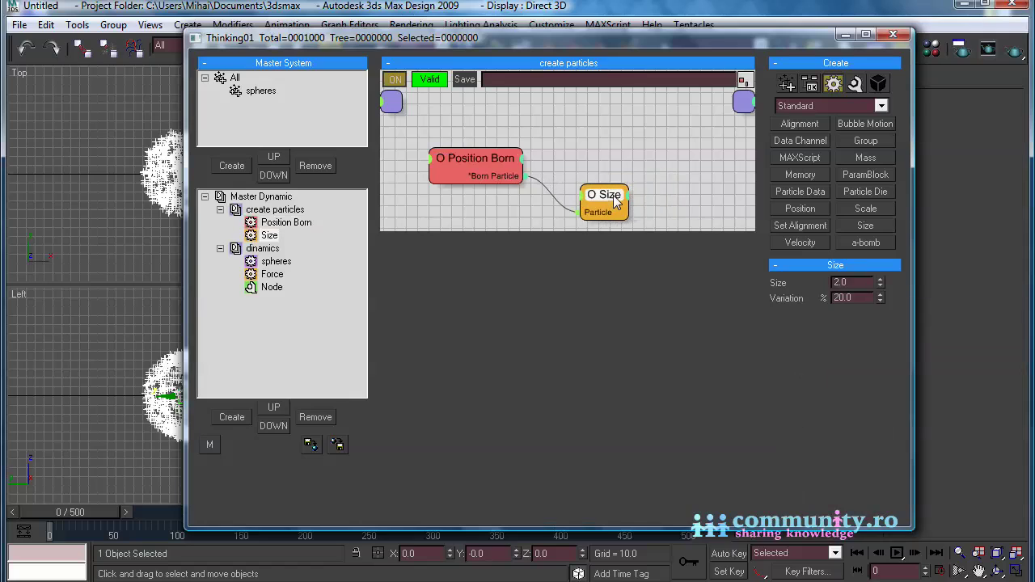
- Add a Shape > Std Shape node fed by Position Born, with shape type Sphere
left_click(845, 103)
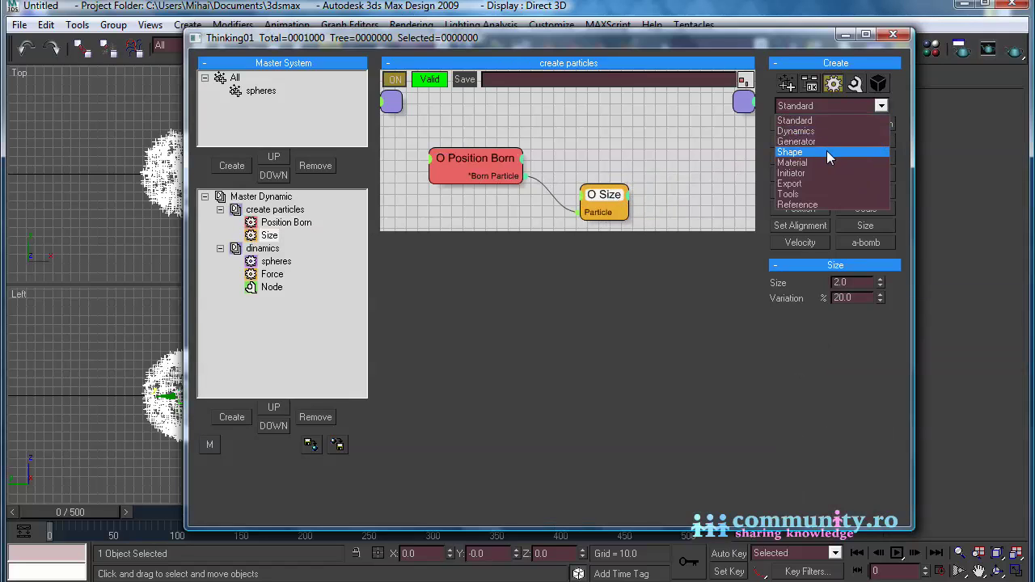
left_click(827, 151)
left_click(867, 156)
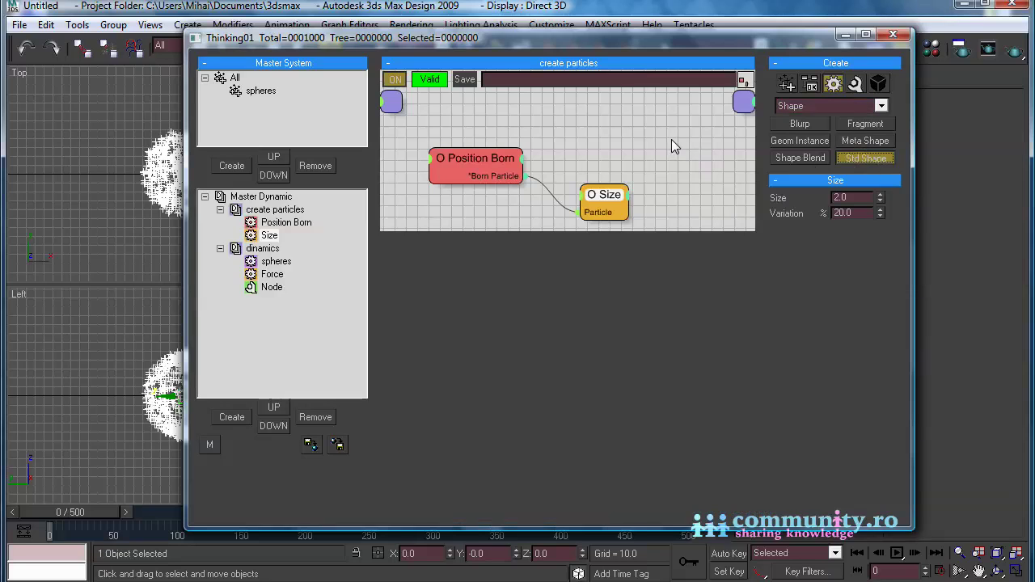
left_click(612, 139)
left_click_drag(613, 139, 584, 139)
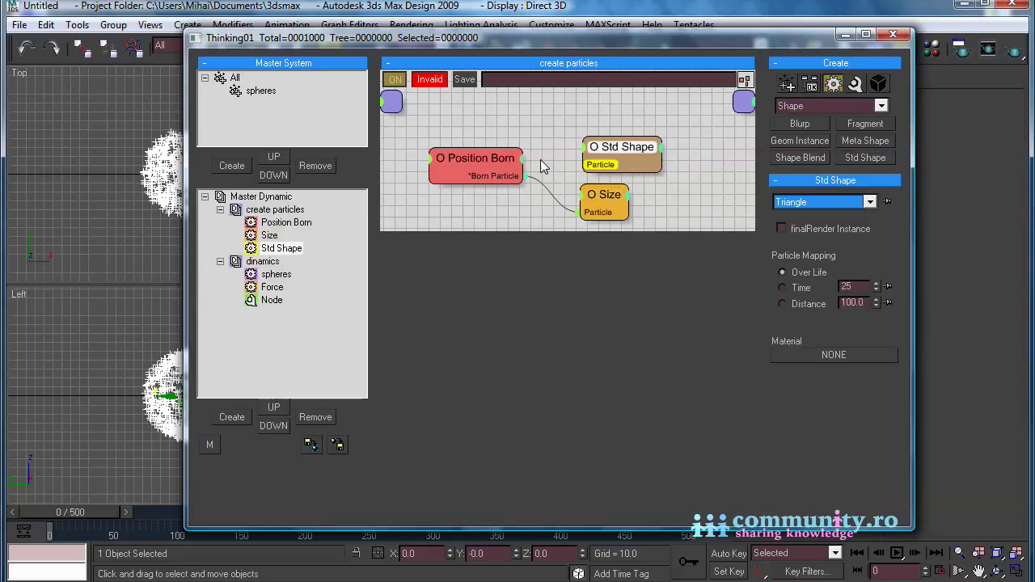
left_click_drag(522, 176, 584, 165)
left_click(825, 203)
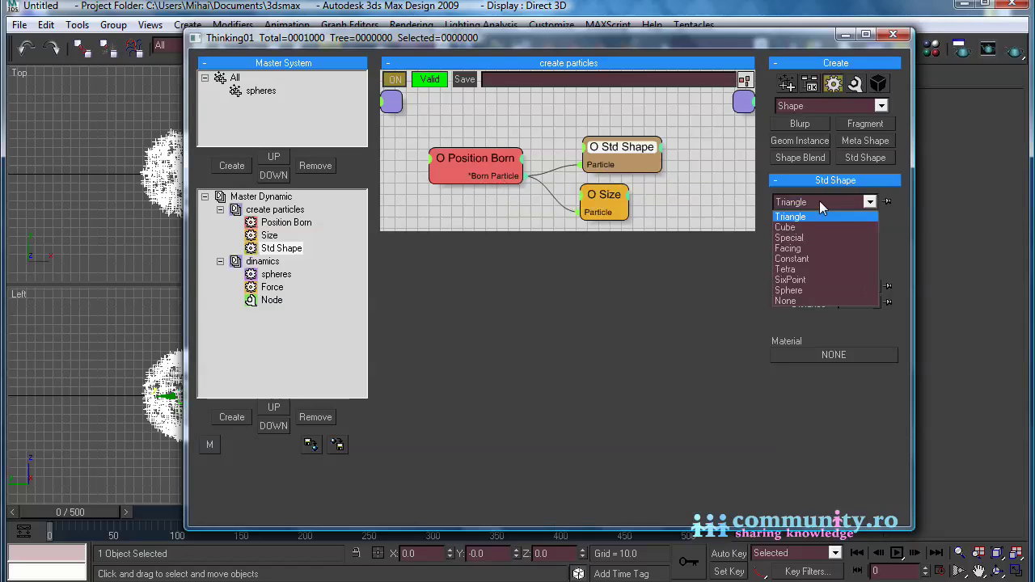
left_click(819, 290)
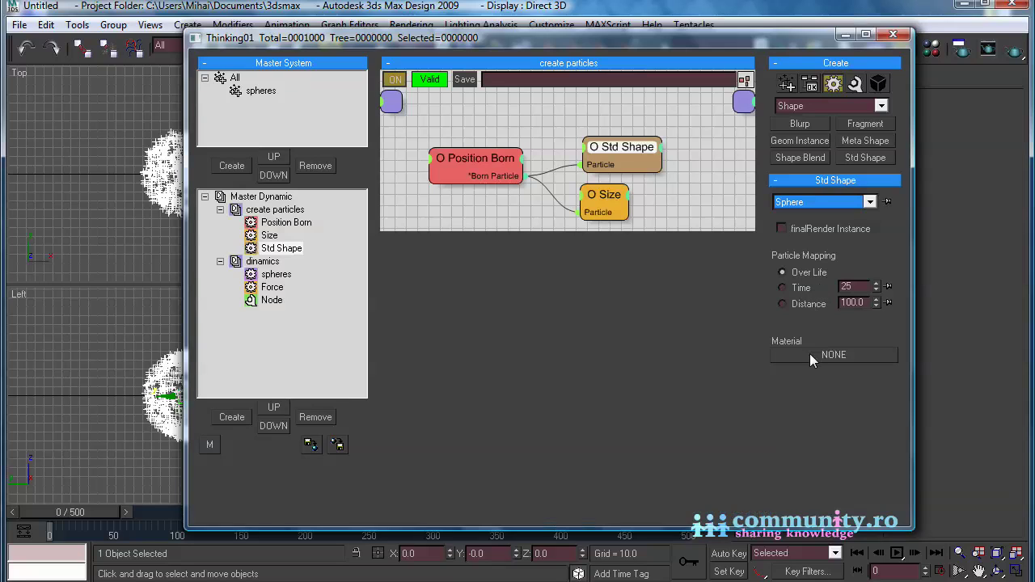
- Give 01 - Default a blue diffuse and bright blue self-illumination, then instance it onto Std Shape
left_click(931, 51)
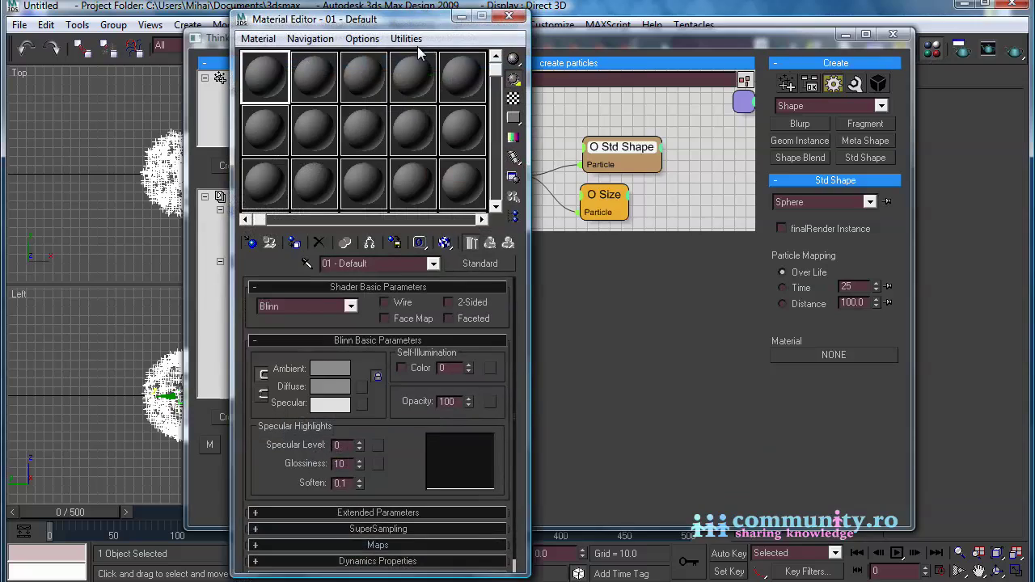
left_click_drag(396, 27, 318, 33)
left_click(252, 392)
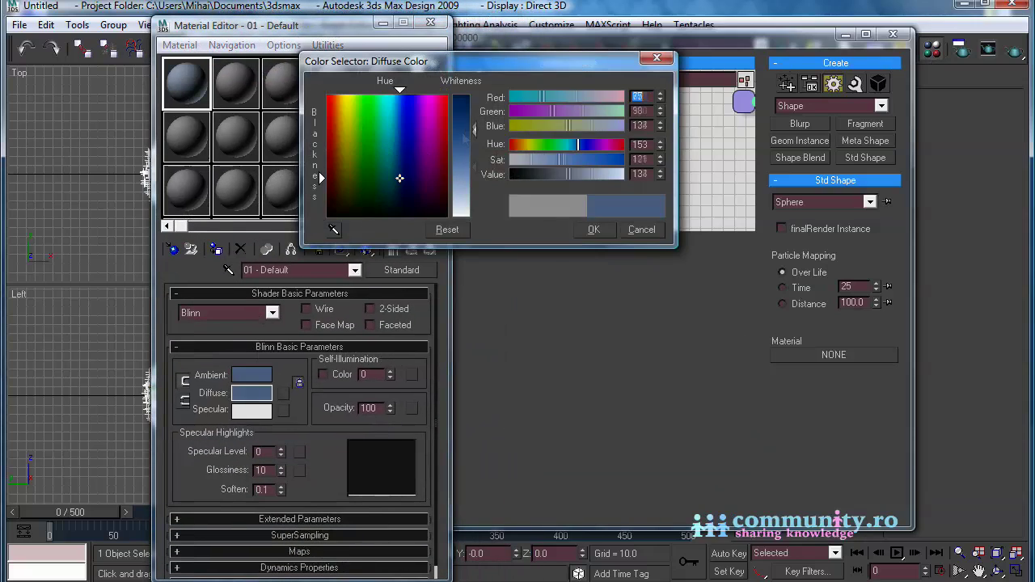
left_click(590, 232)
left_click(322, 374)
left_click(378, 374)
left_click(397, 139)
left_click(639, 229)
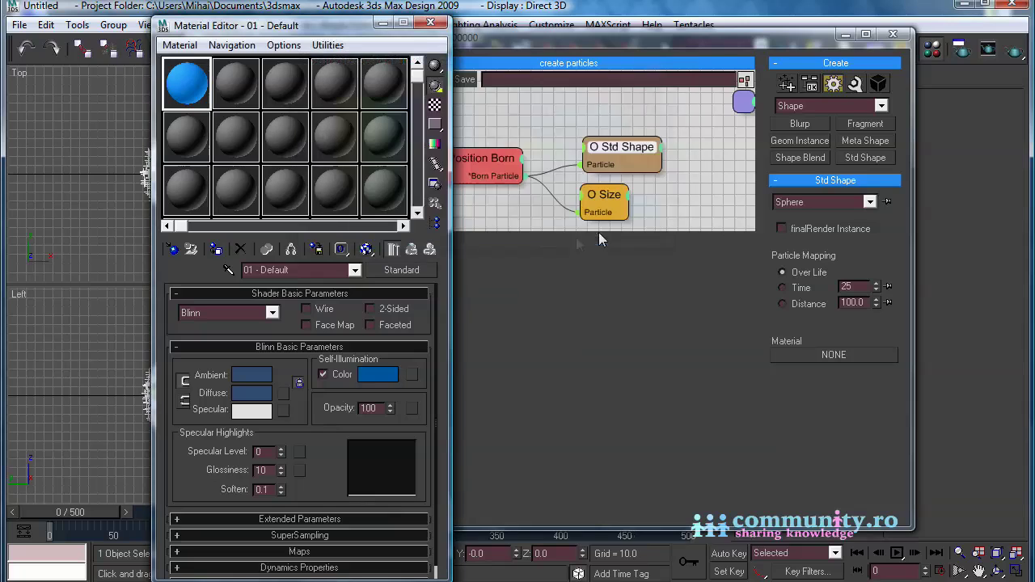
left_click_drag(197, 96, 849, 364)
left_click(522, 331)
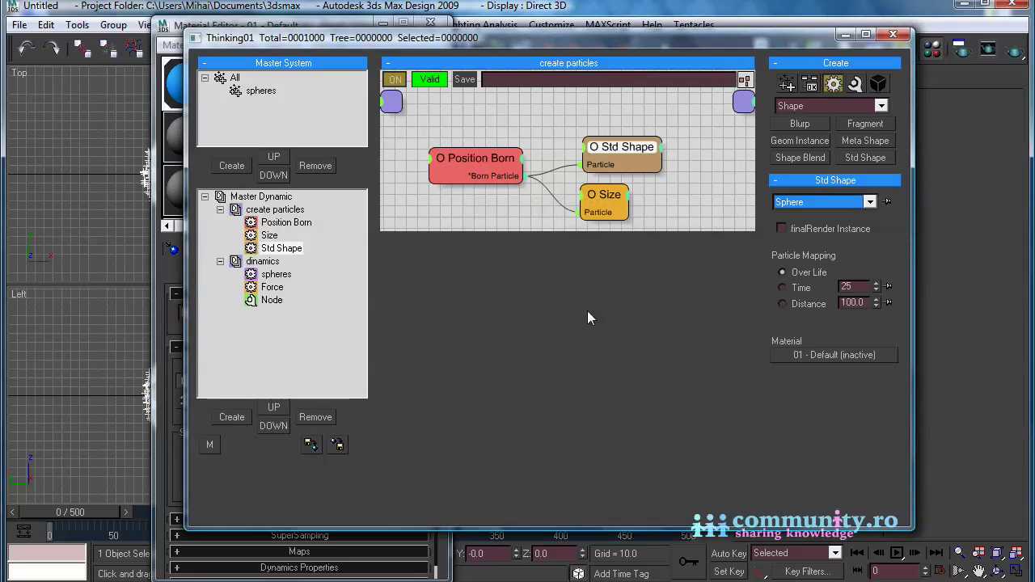
- Close the Material Editor and enable Show Mesh for the spheres group
left_click(165, 37)
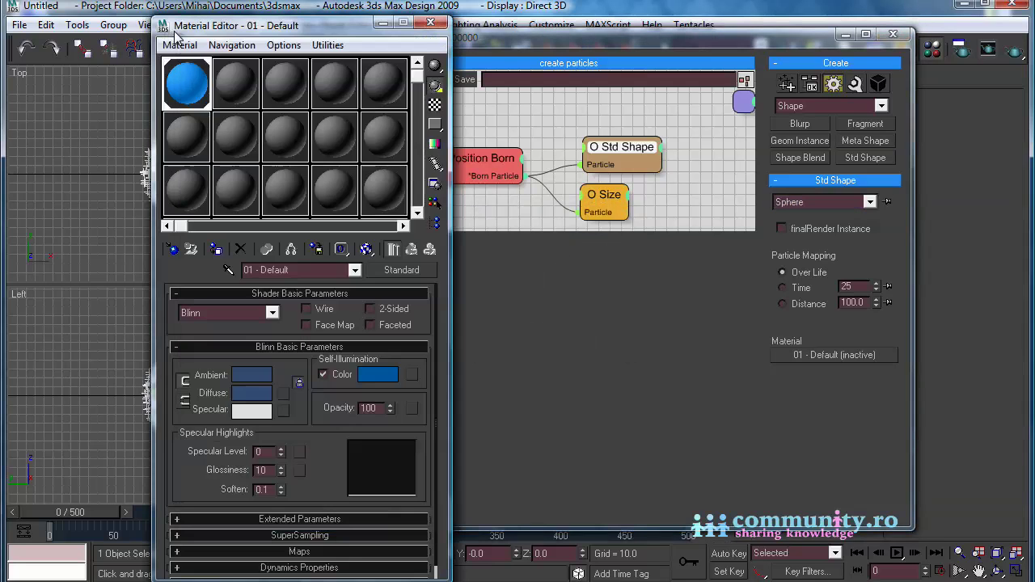
left_click(430, 24)
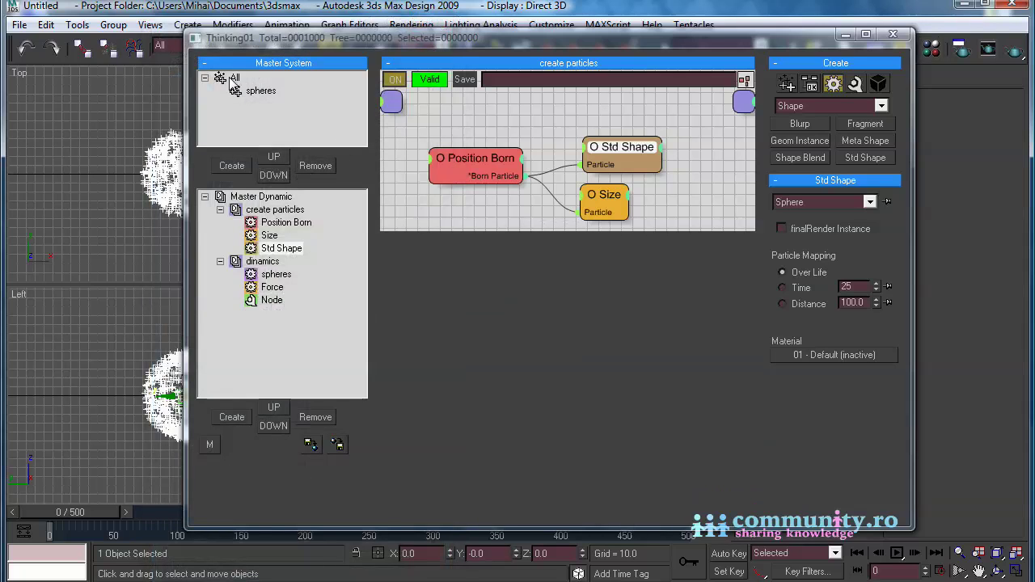
left_click(260, 90)
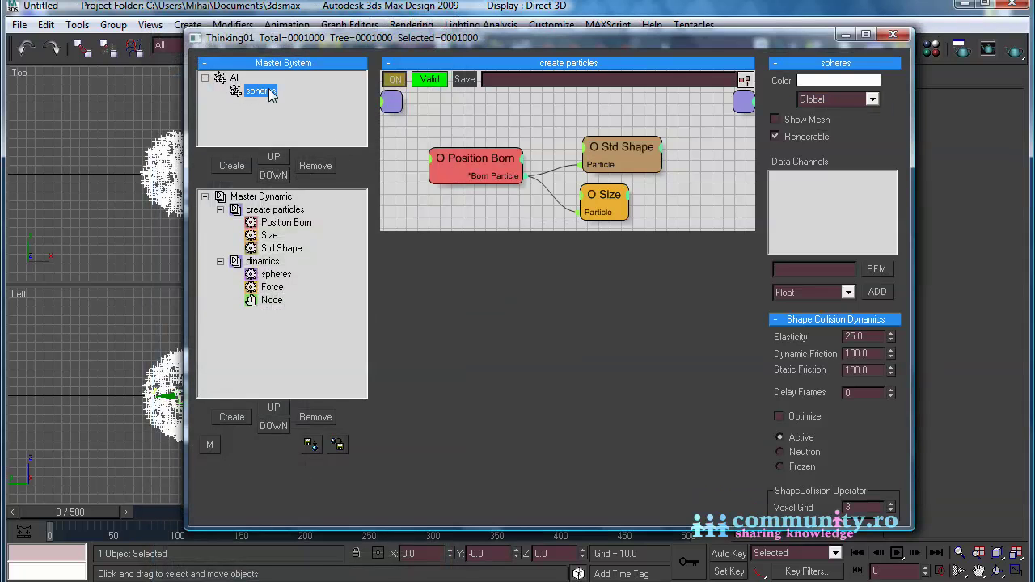
left_click(776, 120)
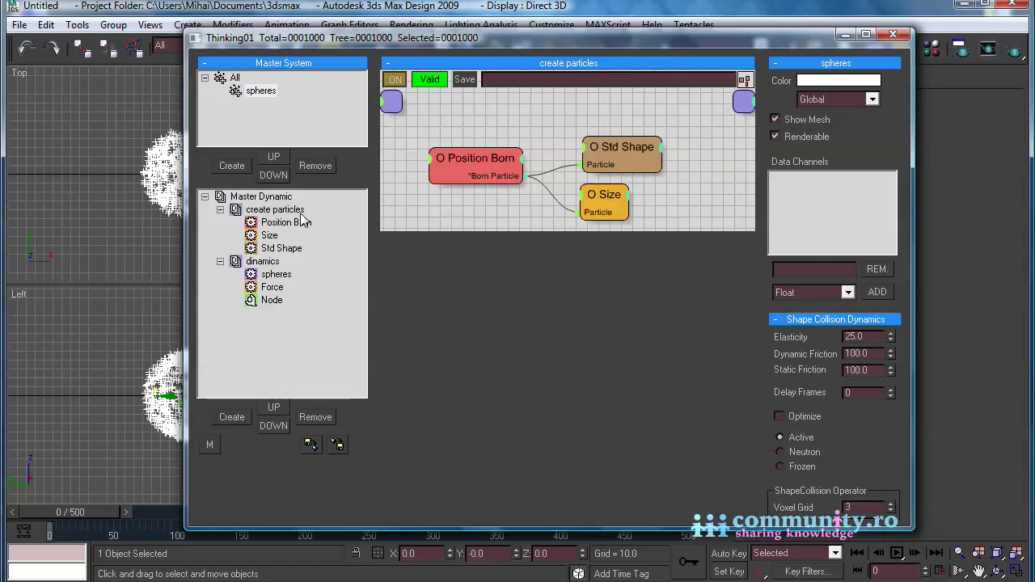
- Enable Show Mesh on Master Dynamic and change its display mode from Ticks to None
left_click(275, 198)
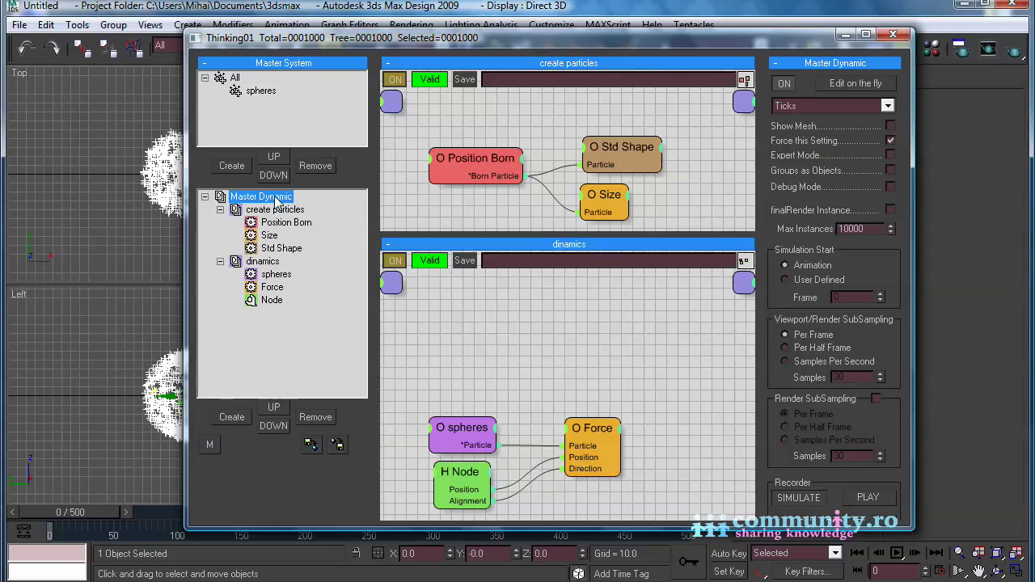
left_click(889, 126)
left_click(888, 106)
left_click(837, 120)
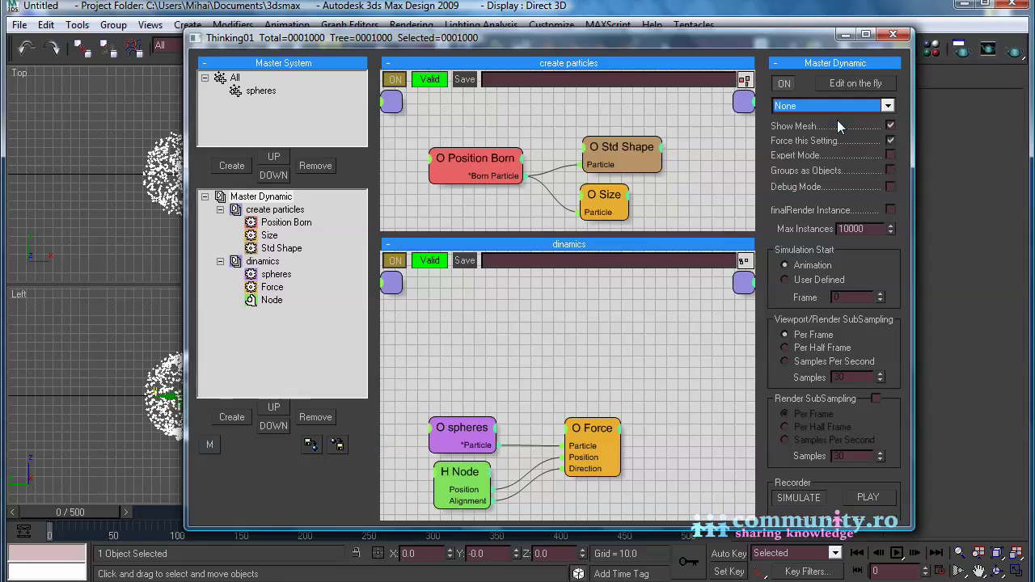
- Record the Thinking Particles simulation to file 'spherical_' in Render mode across 500 frames
scroll(912, 88, "down", 8)
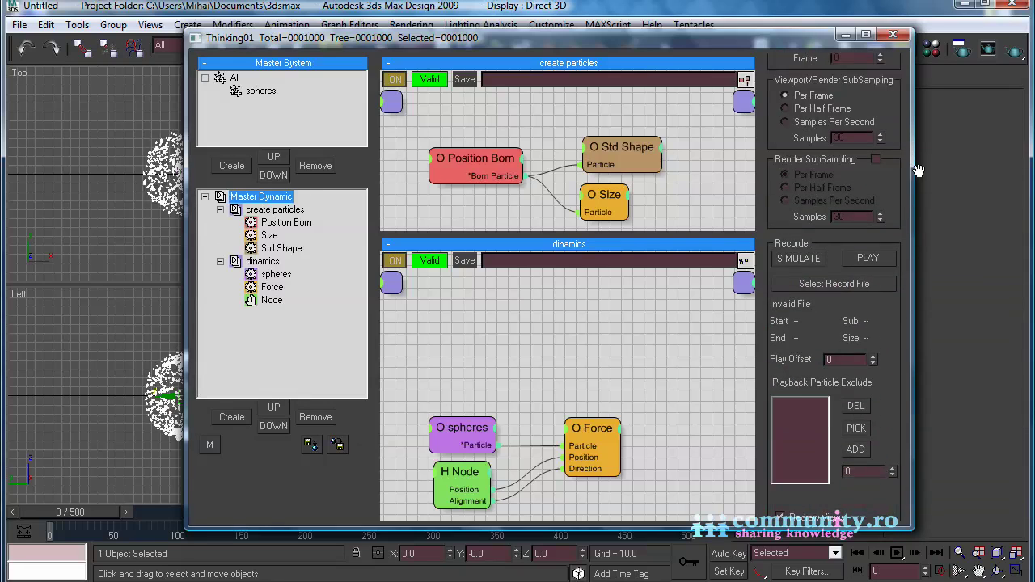
left_click(853, 193)
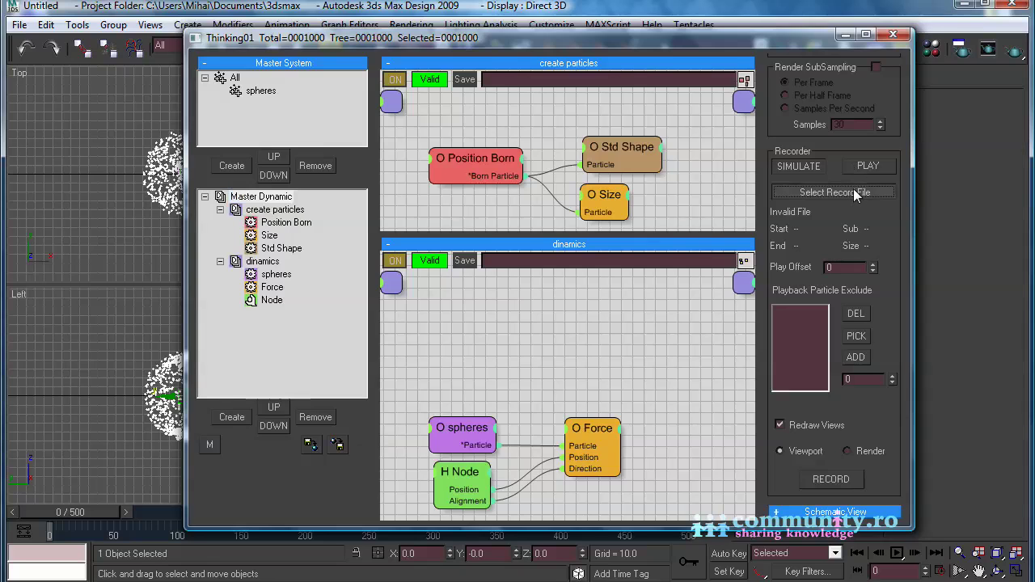
type("s")
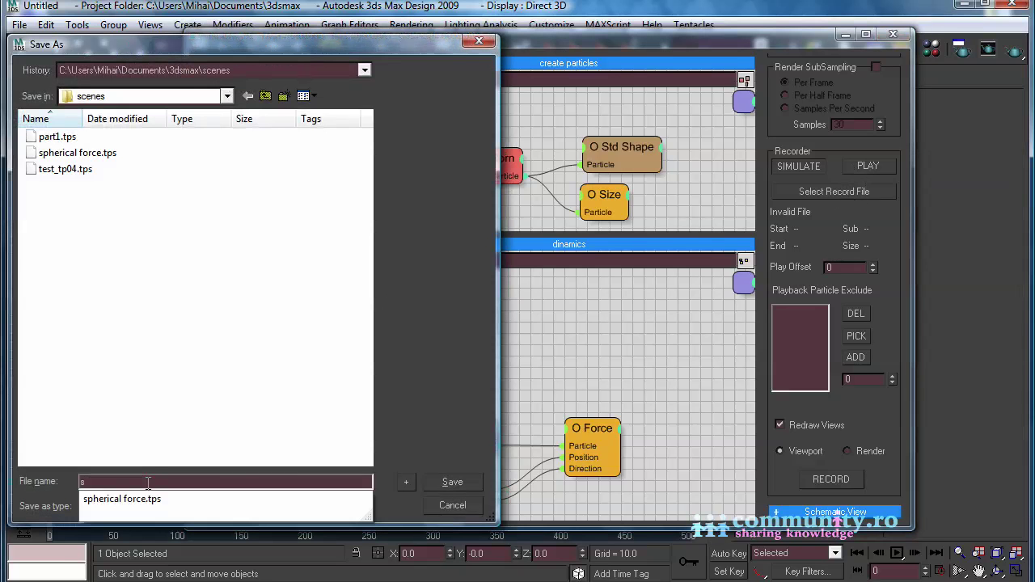
type("pherical_force")
key("Return")
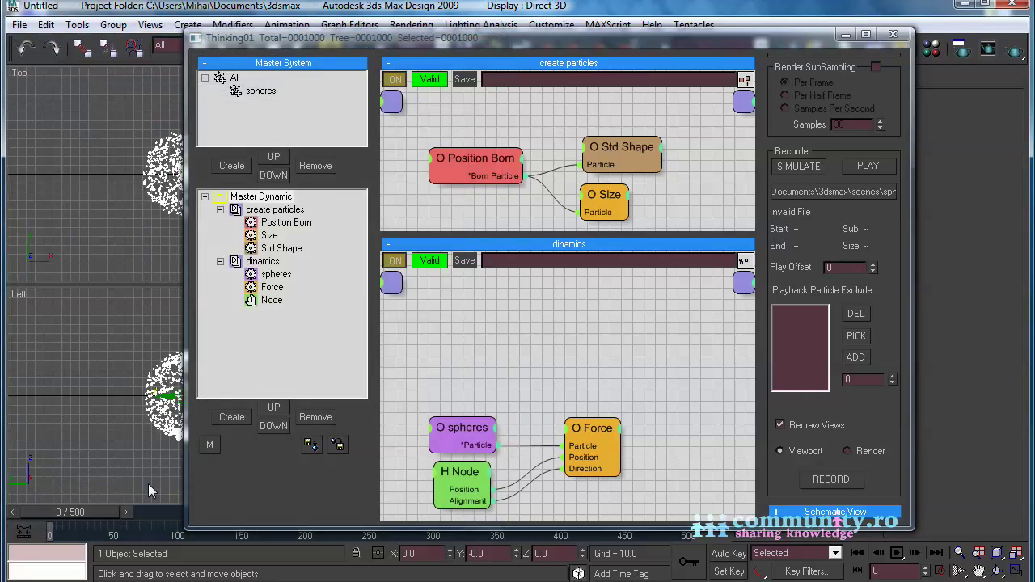
left_click(847, 451)
left_click(846, 482)
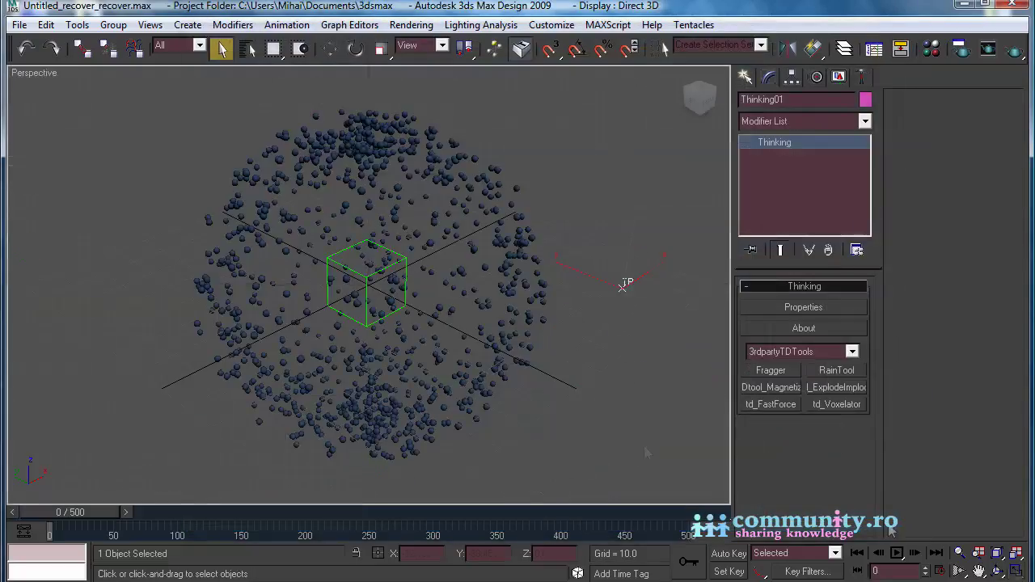
- At a later frame, create a sphere centred inside the particle ring
left_click_drag(90, 513, 687, 516)
left_click(745, 77)
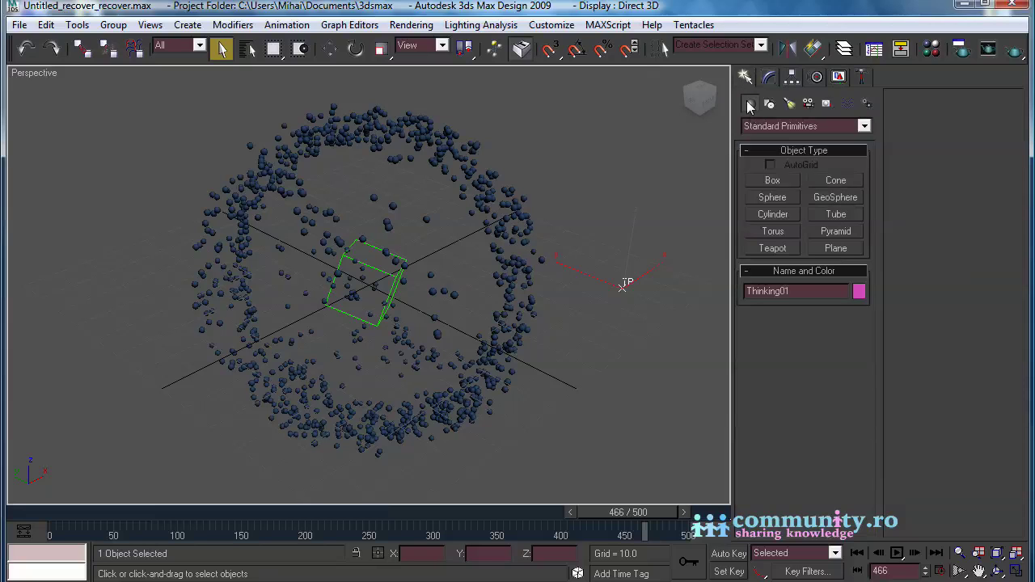
left_click(778, 200)
left_click_drag(366, 285, 437, 349)
right_click(434, 363)
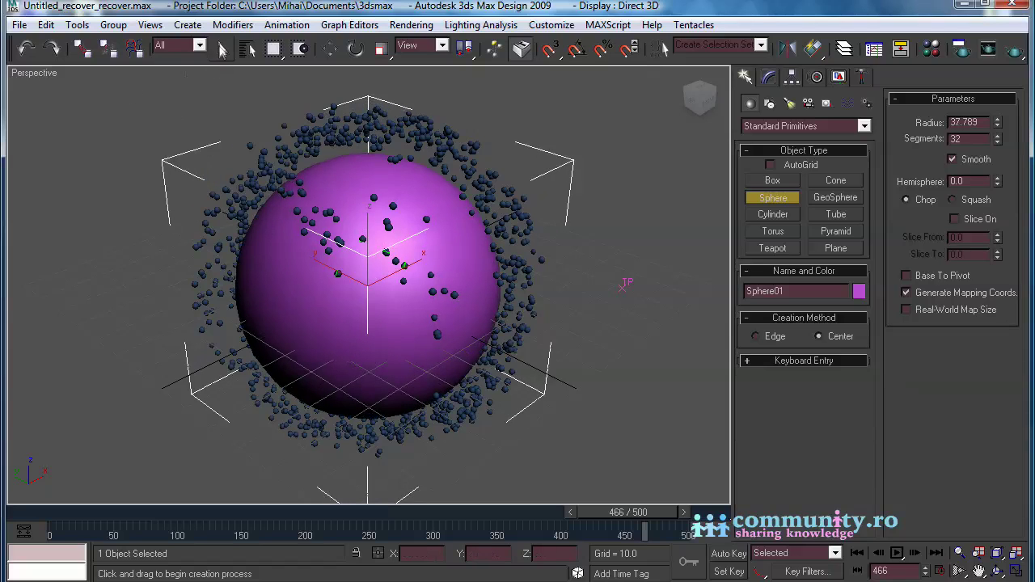
- Give material 02 - Default a dark blue diffuse, Specular Level 20 and Glossiness 25
left_click(932, 49)
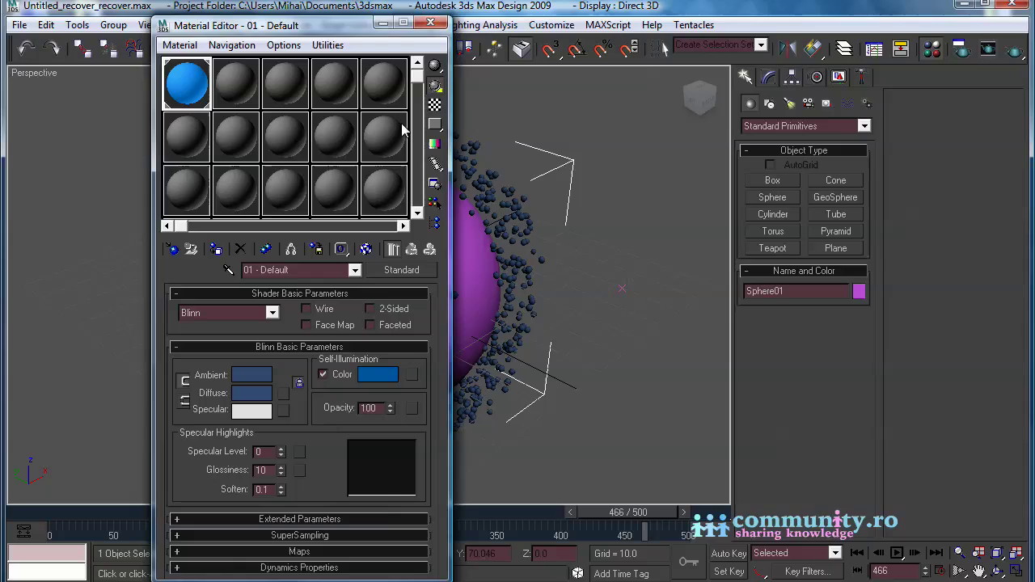
left_click_drag(263, 31, 710, 49)
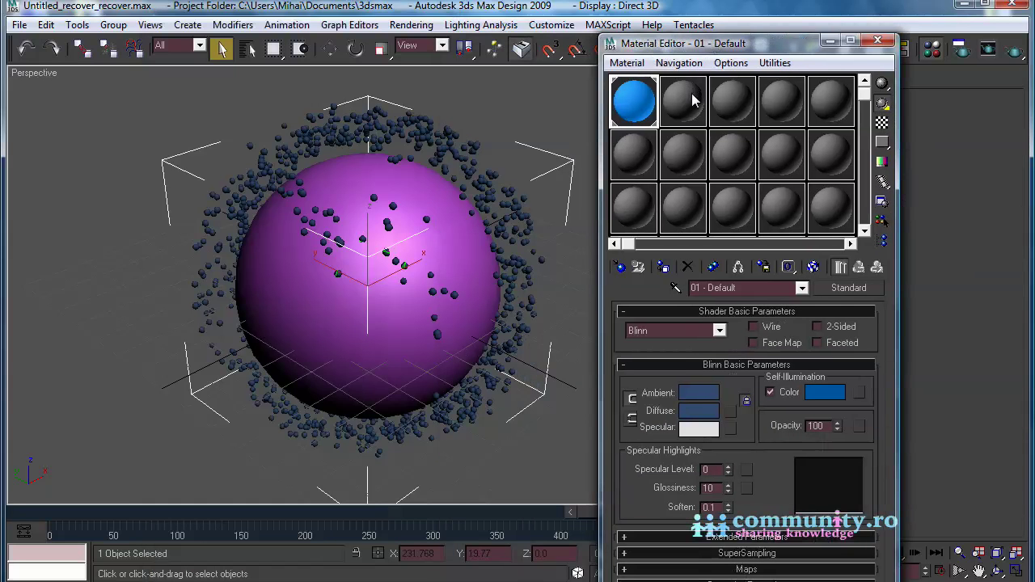
left_click(694, 98)
left_click(708, 418)
left_click_drag(400, 189, 399, 194)
left_click(592, 229)
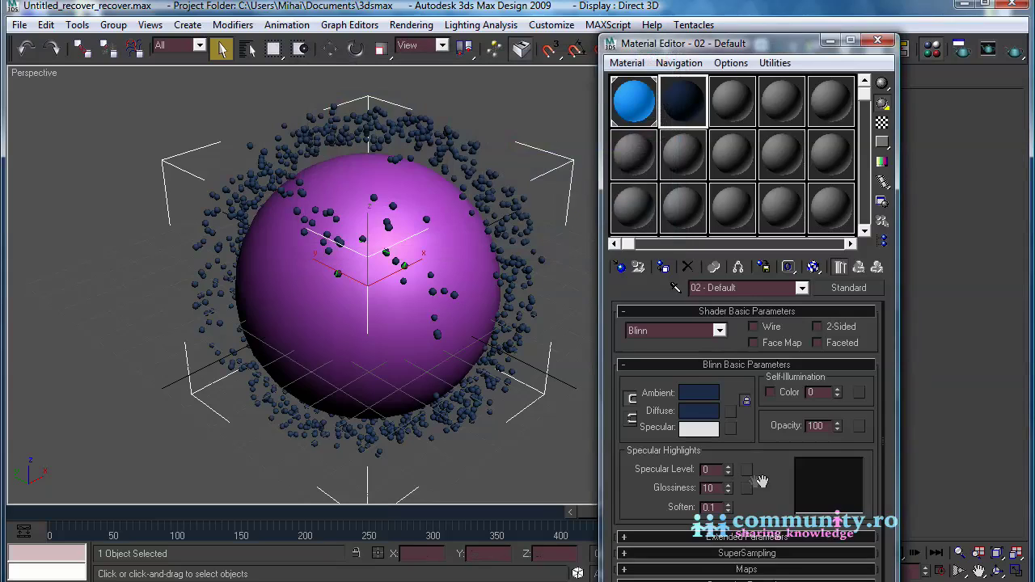
scroll(737, 459, "down", 1)
mouse_move(727, 458)
left_mouse_down()
mouse_move(728, 447)
mouse_move(728, 467)
left_mouse_up()
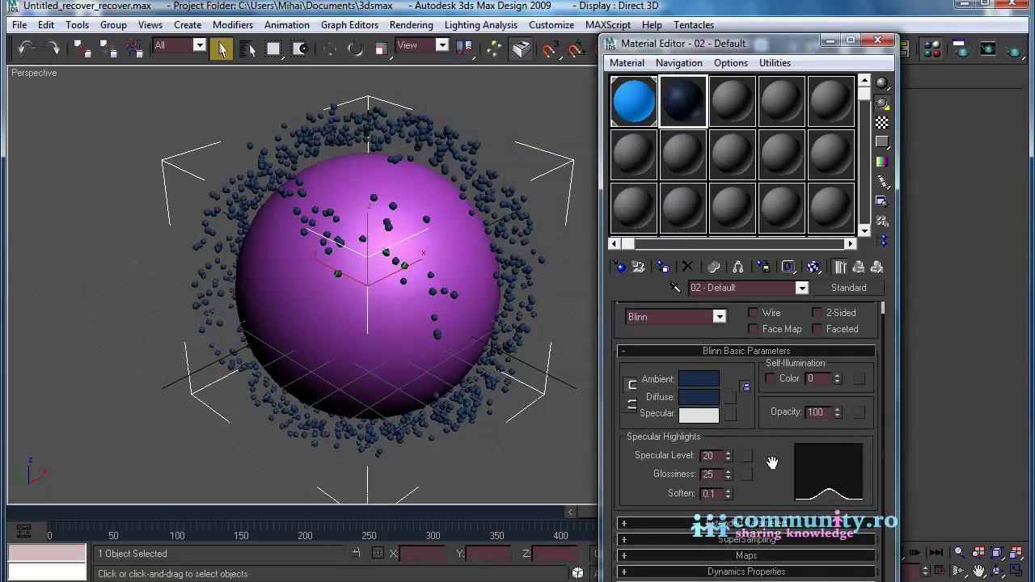
- Add a Raytrace reflection map and assign the dark blue material to the sphere
left_click(628, 556)
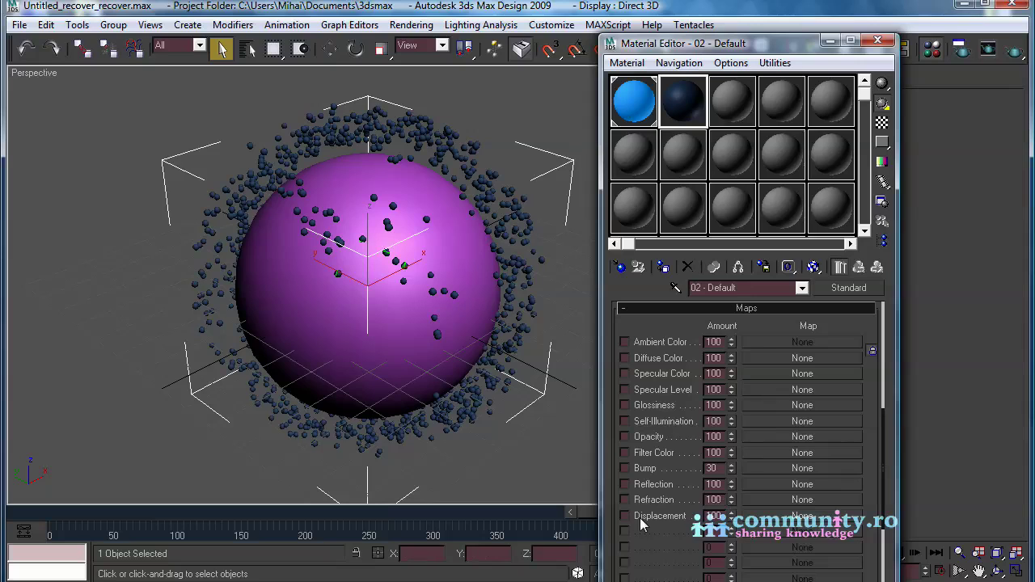
left_click(793, 485)
left_click_drag(588, 508, 638, 309)
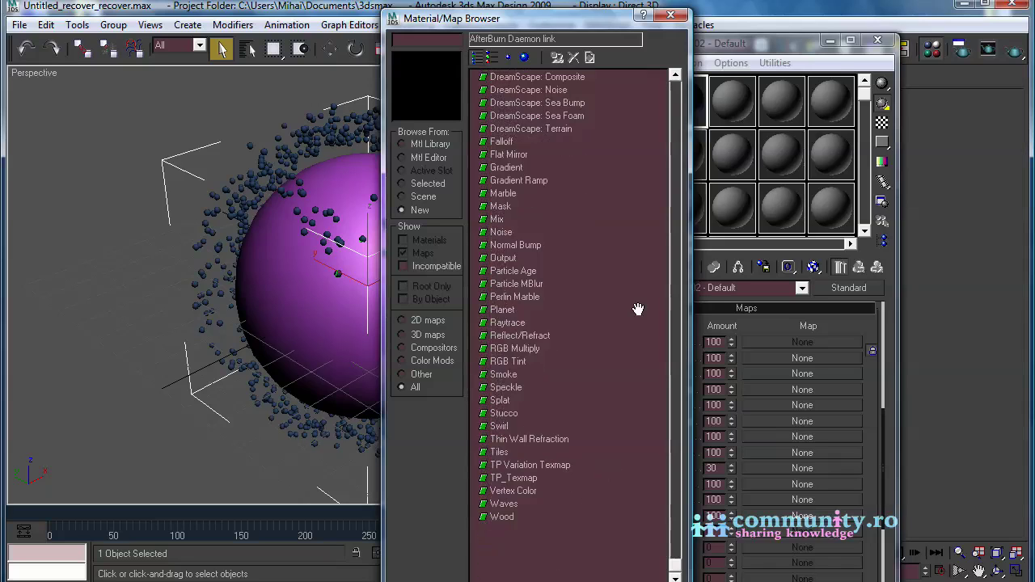
double_click(513, 323)
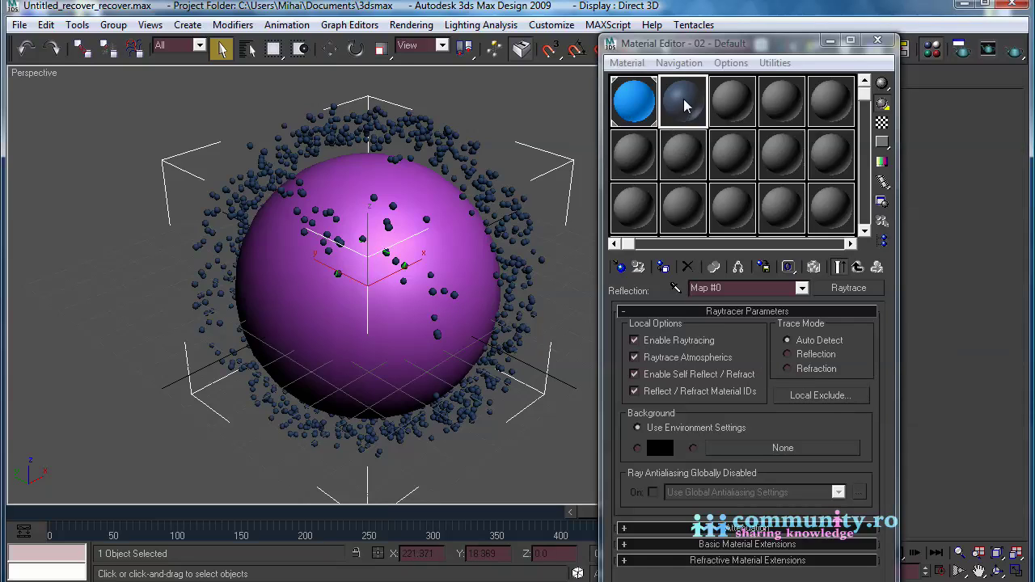
left_click_drag(683, 104, 405, 297)
left_click(882, 122)
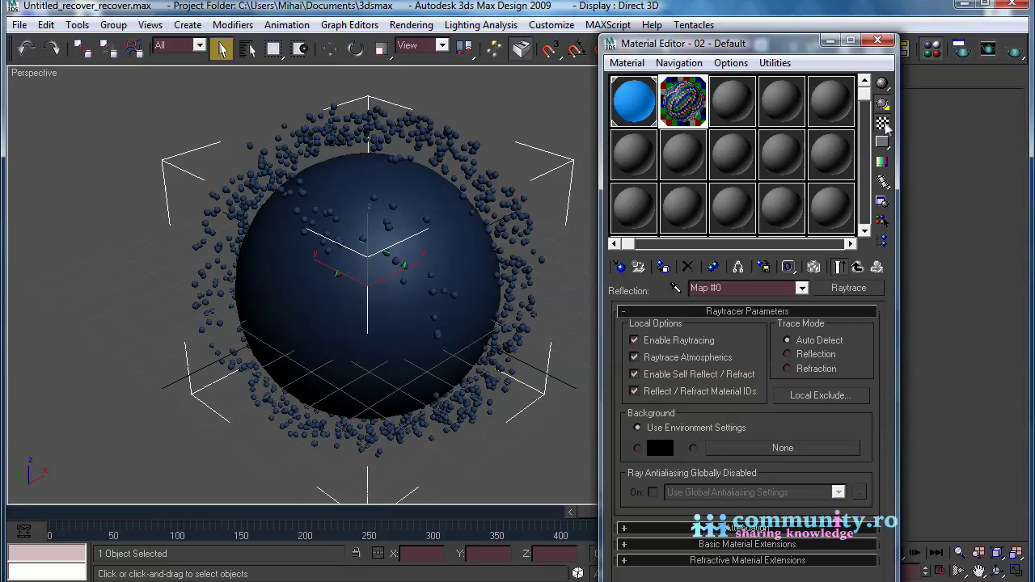
- Assign finalRender stage-1 as the production renderer
left_click(879, 42)
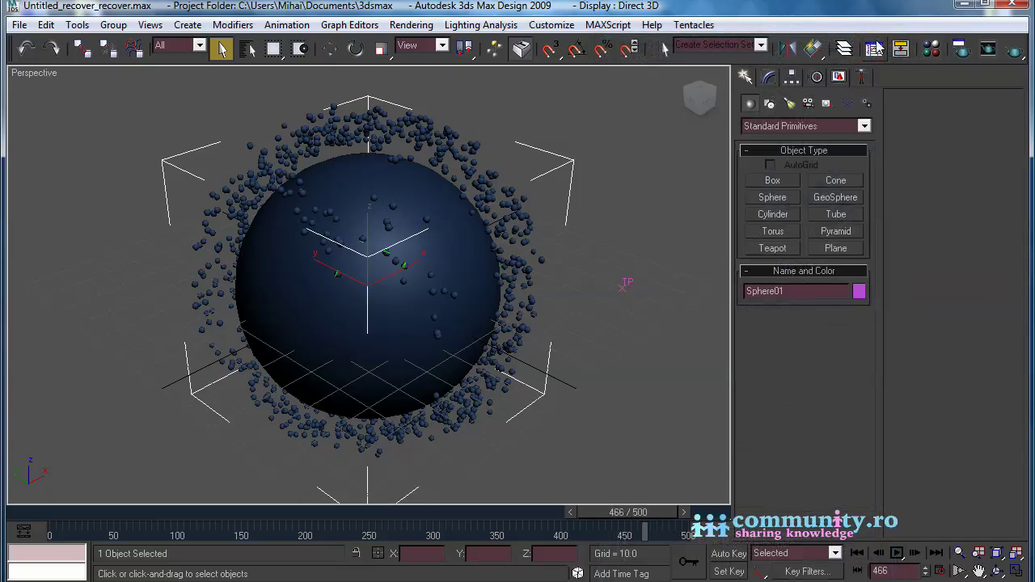
left_click(959, 50)
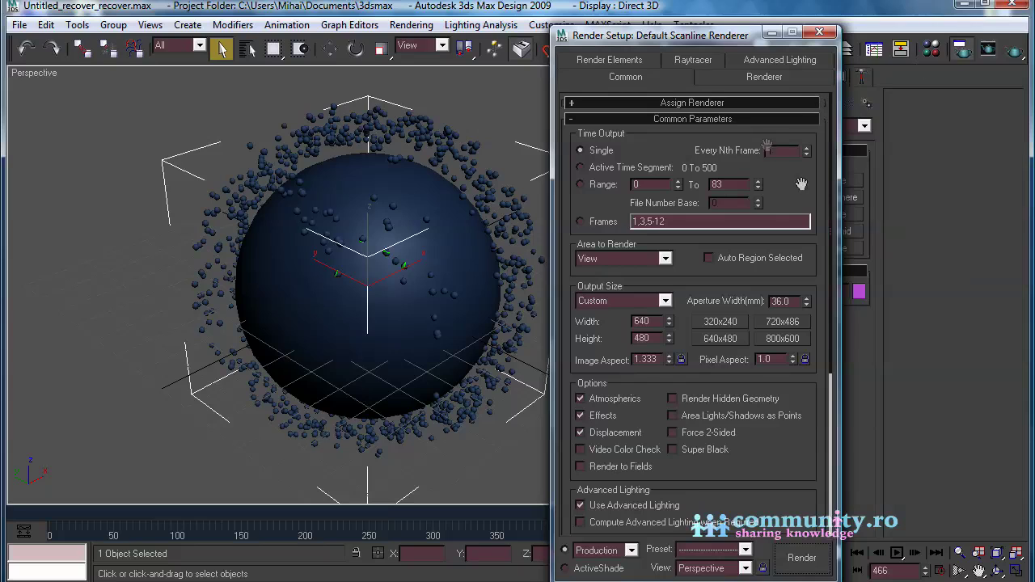
left_click(575, 104)
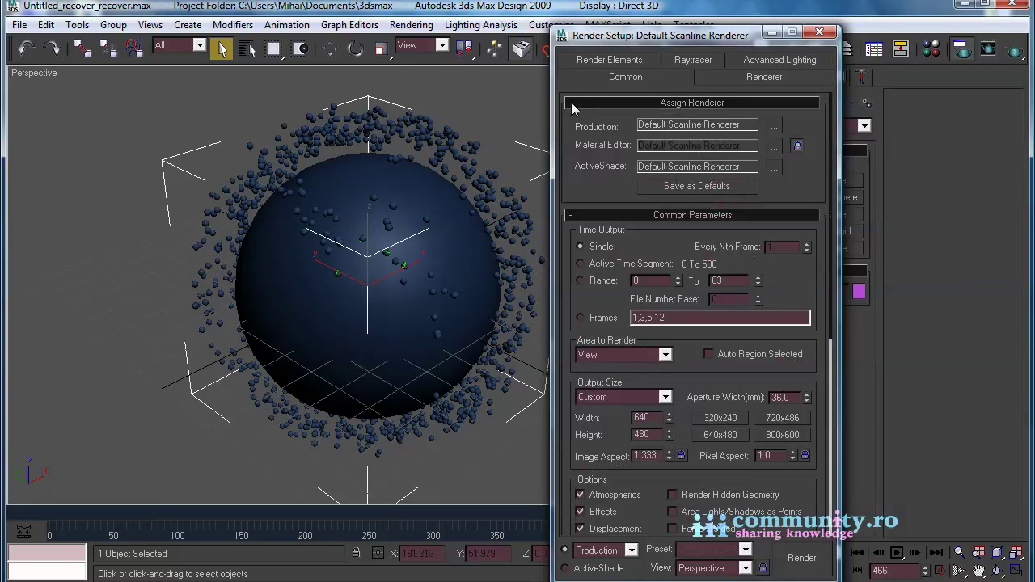
left_click(774, 126)
left_click(634, 208)
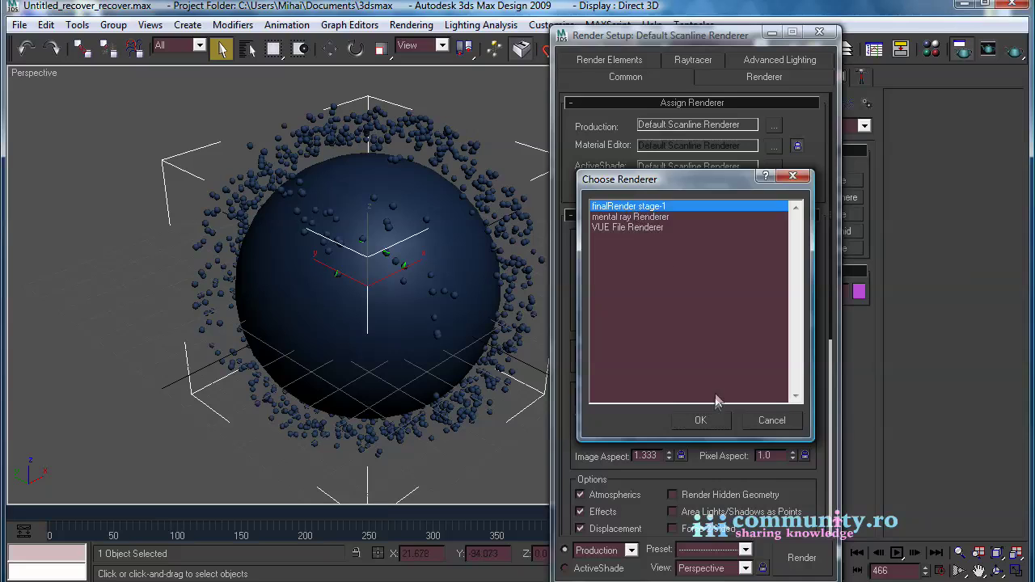
left_click(705, 418)
- Set the output size to PAL D-1 (video), 720×576
left_click_drag(847, 279, 873, 232)
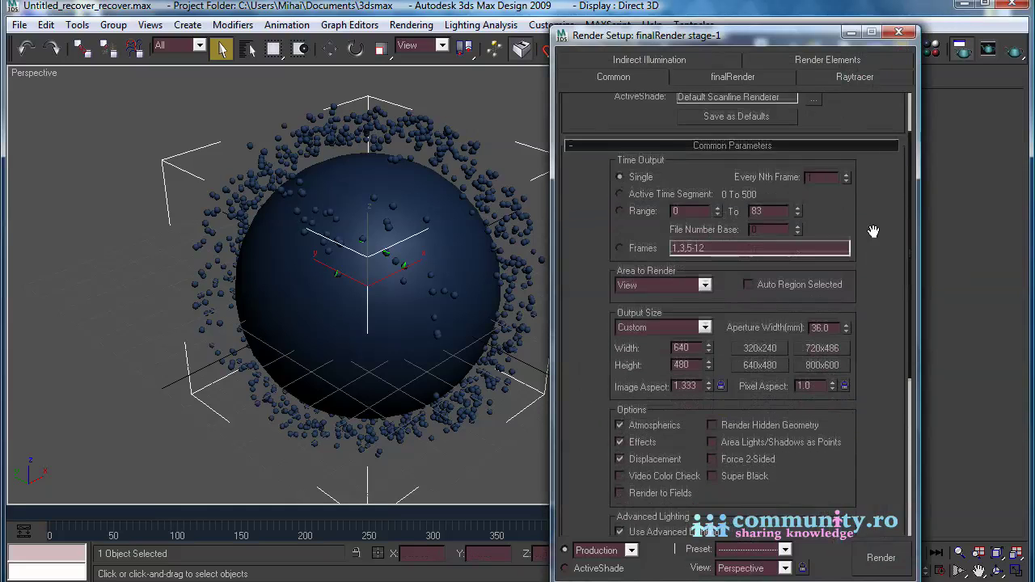
left_click(705, 323)
left_click(647, 516)
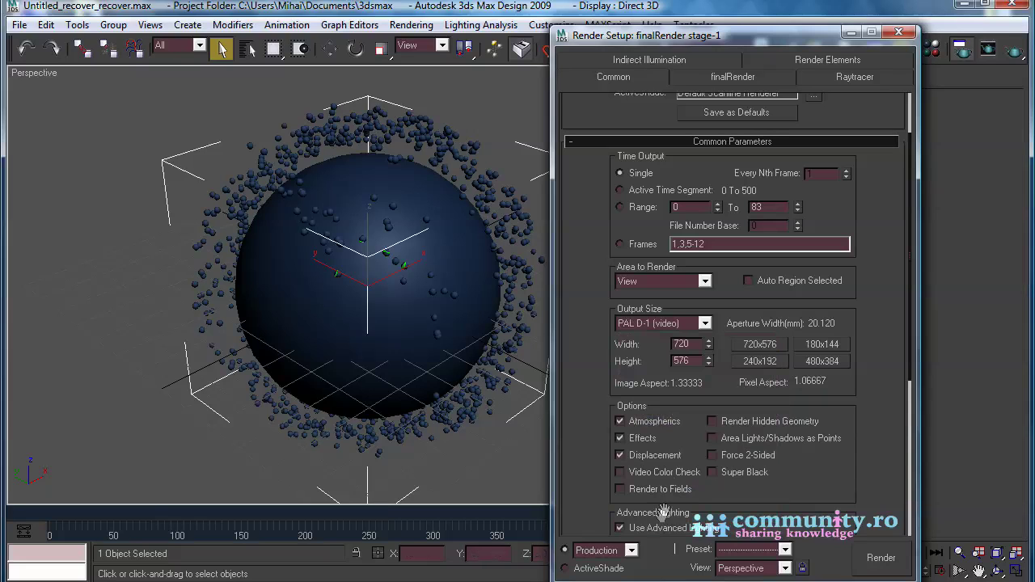
left_click_drag(881, 225, 868, 419)
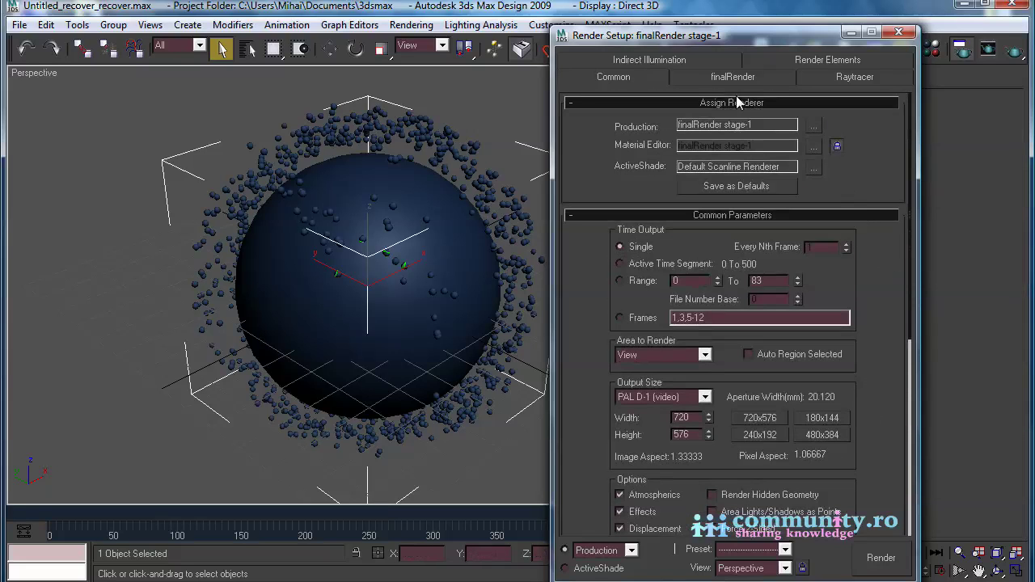
- Turn on global illumination and switch Default Lights off in finalRender options
left_click(692, 59)
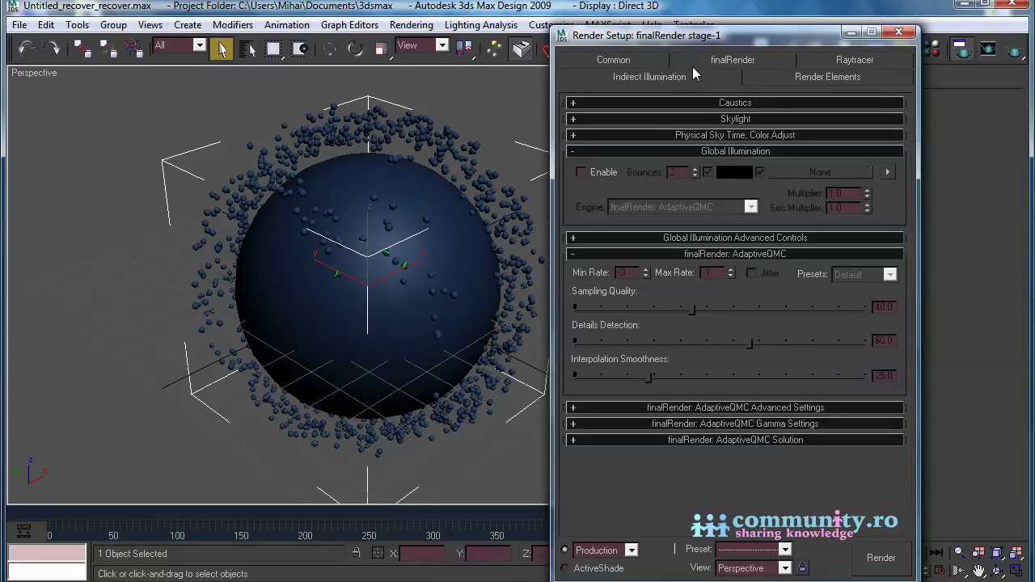
left_click(580, 172)
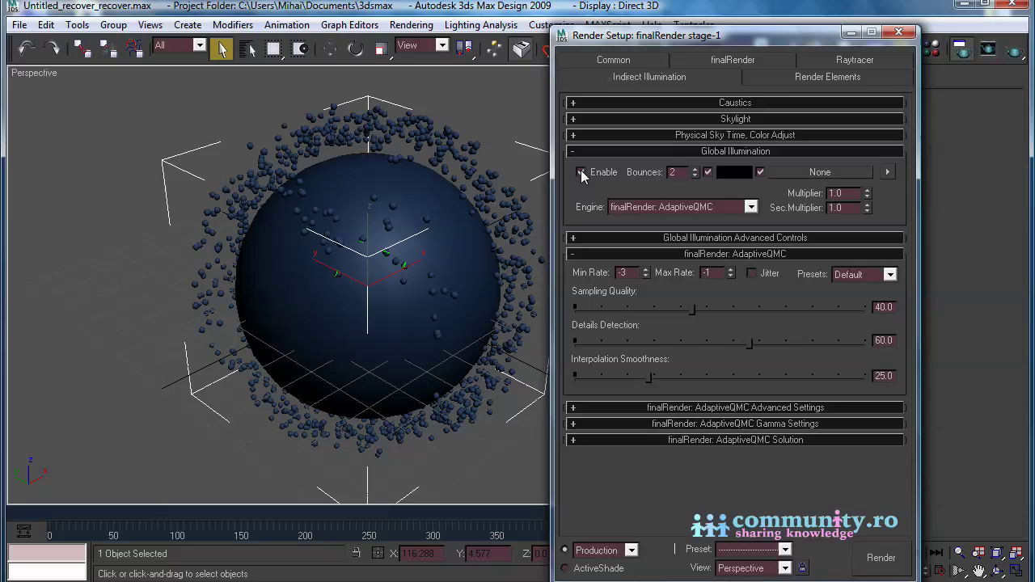
left_click(714, 62)
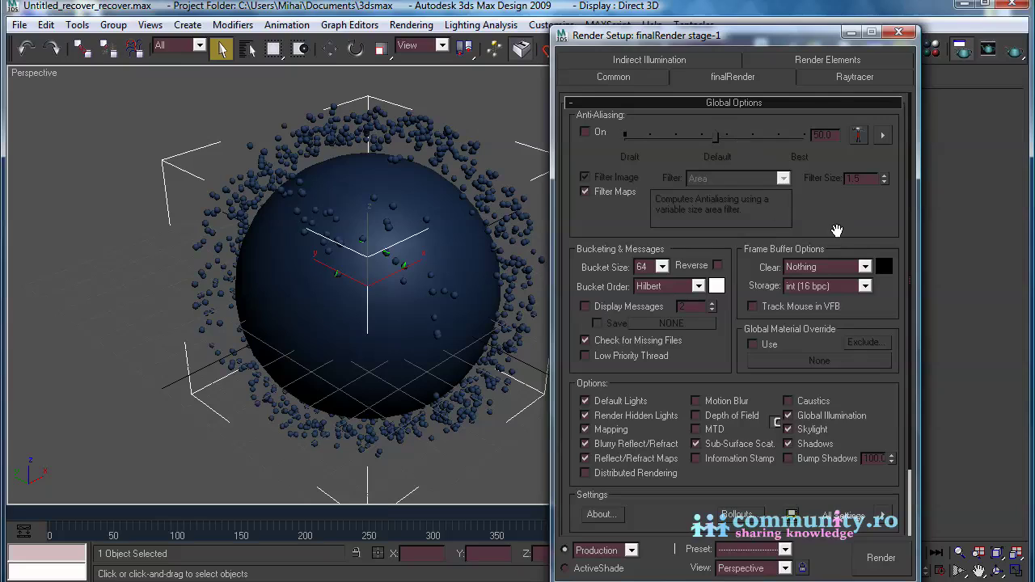
left_click_drag(885, 235, 892, 134)
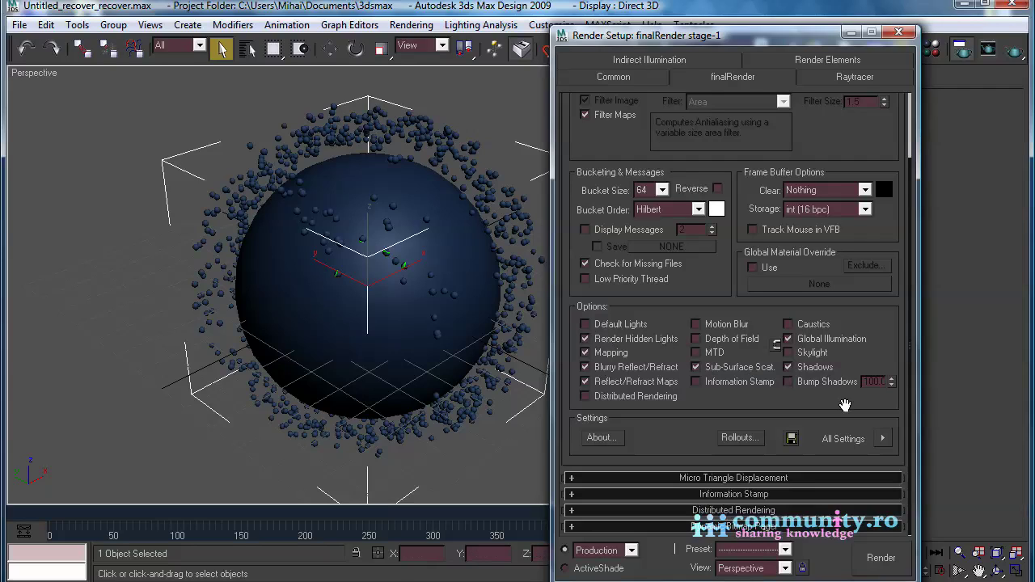
- Render a test frame, raise the GI multiplier to 3.0, and render again
left_click(882, 558)
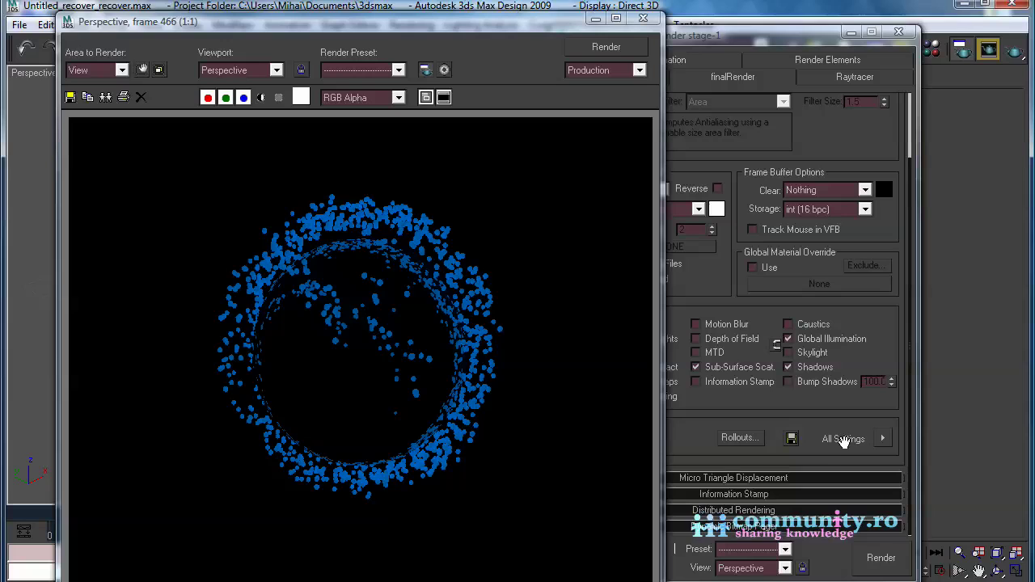
left_click(644, 19)
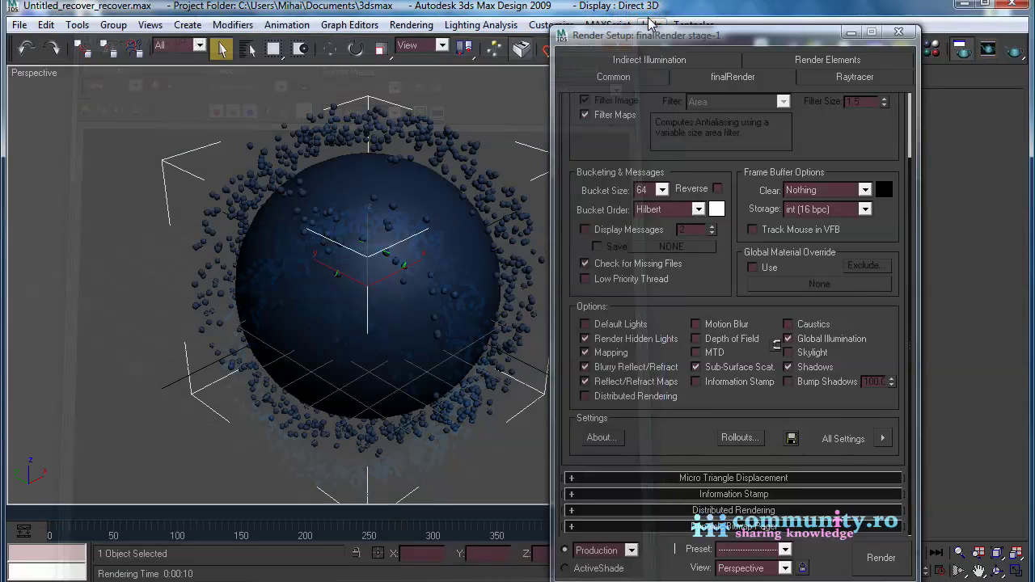
left_click(669, 60)
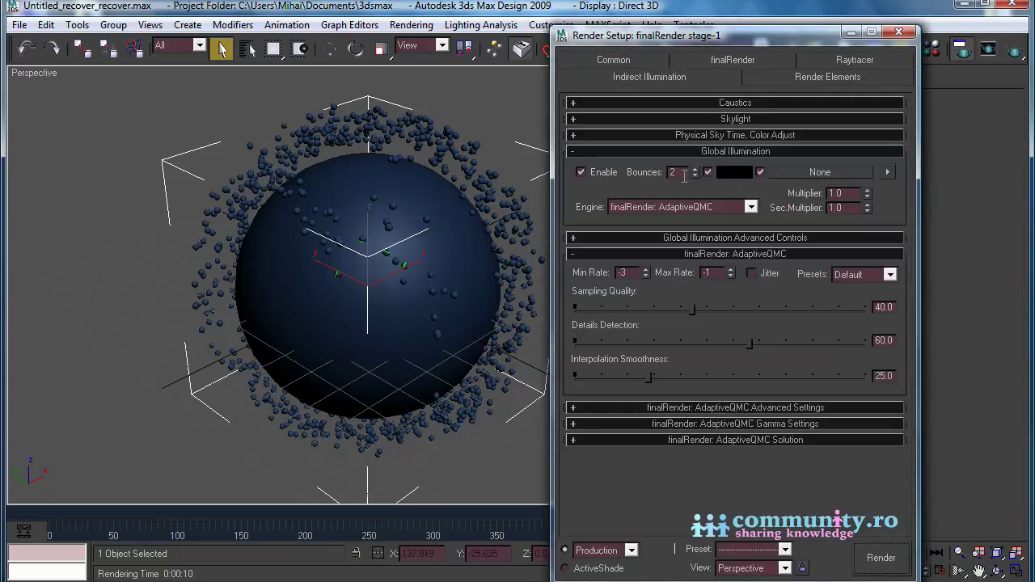
left_click_drag(848, 196, 801, 204)
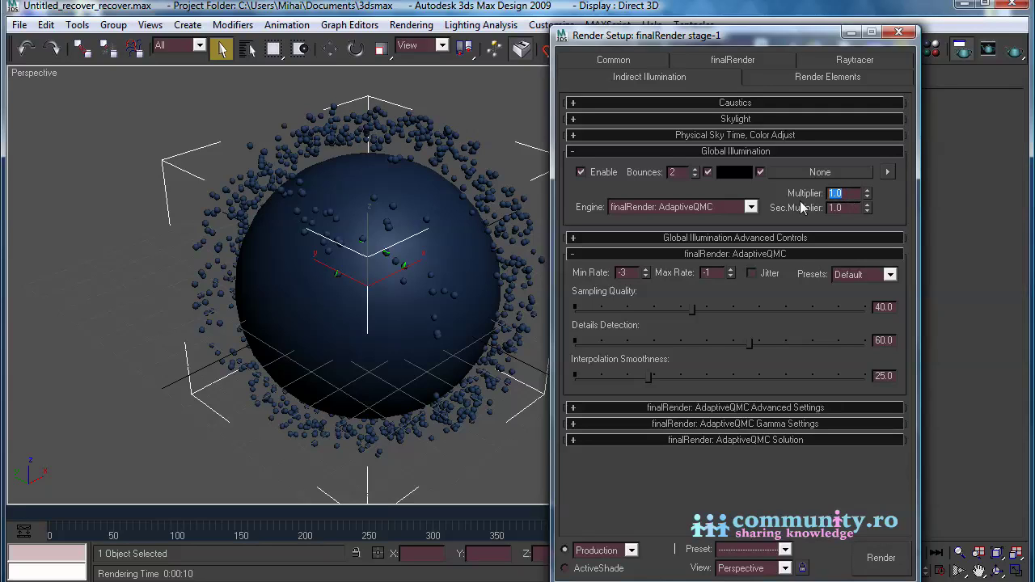
left_click(886, 560)
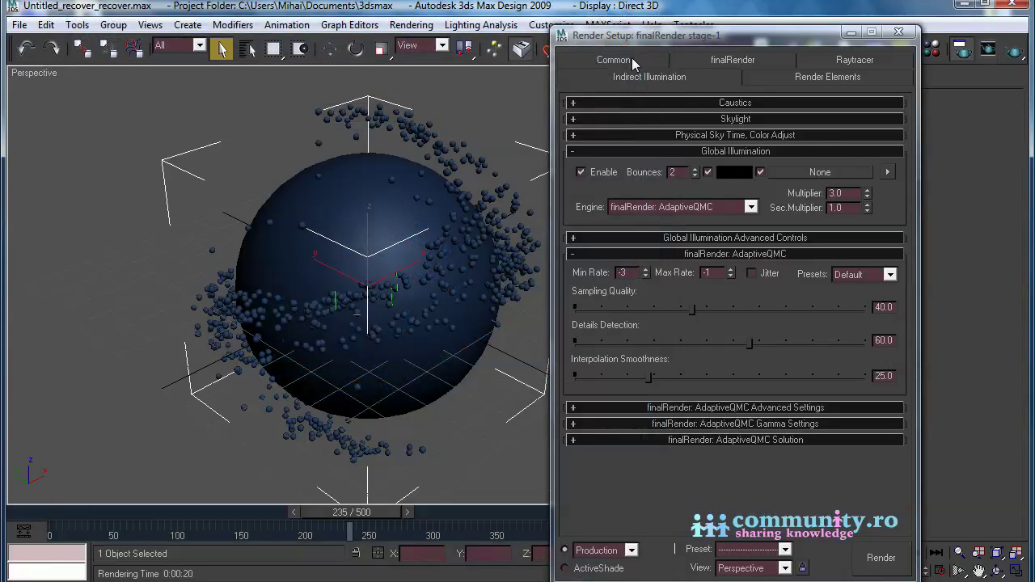
- Set the render time output to the Active Time Segment
left_click(613, 60)
scroll(590, 268, "down", 1)
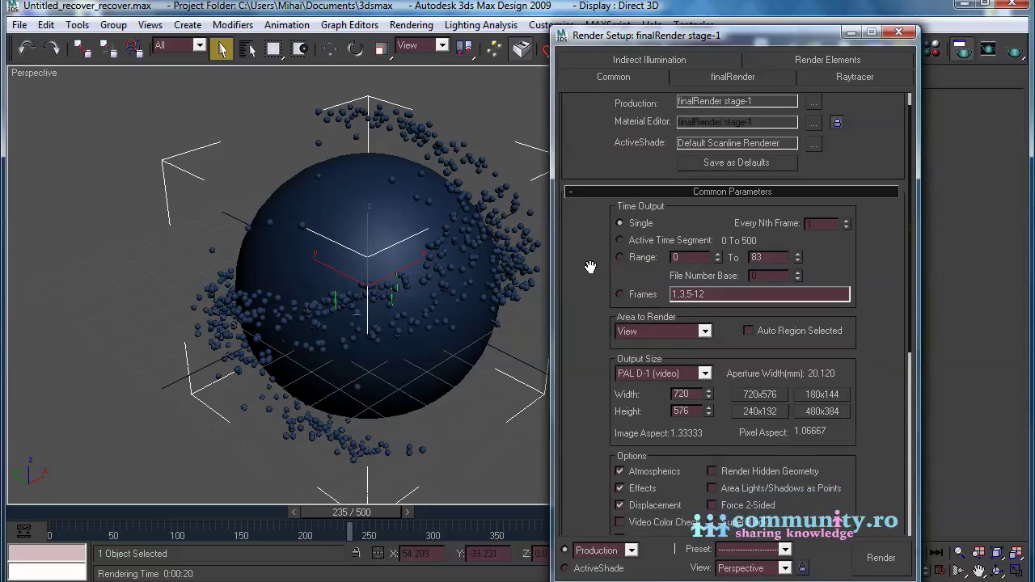
left_click(620, 241)
scroll(733, 363, "down", 12)
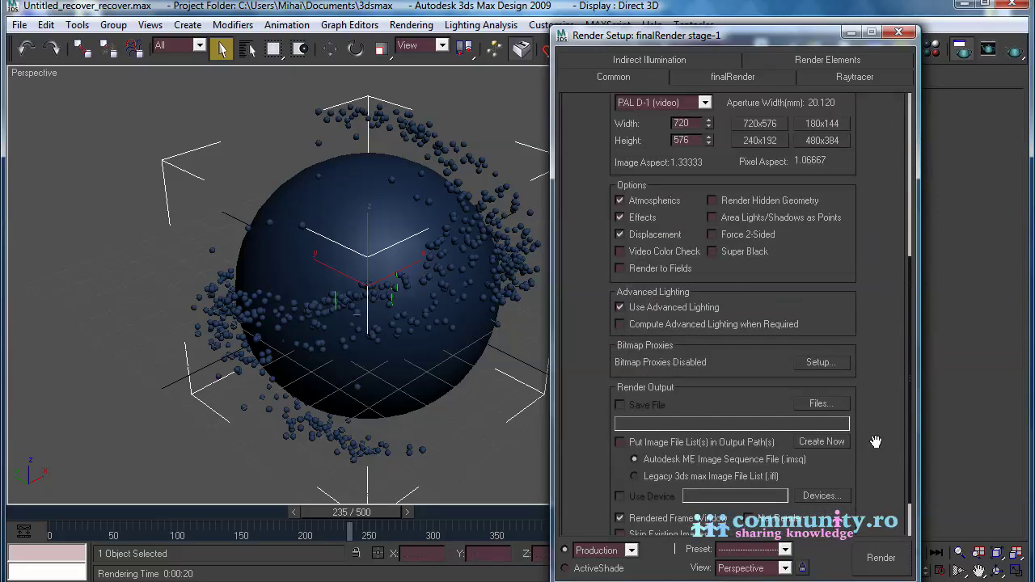
- Save render output as sfpart.tga in a new sforce_particles folder, accepting Targa options
left_click(815, 374)
left_click(826, 109)
type("sforc")
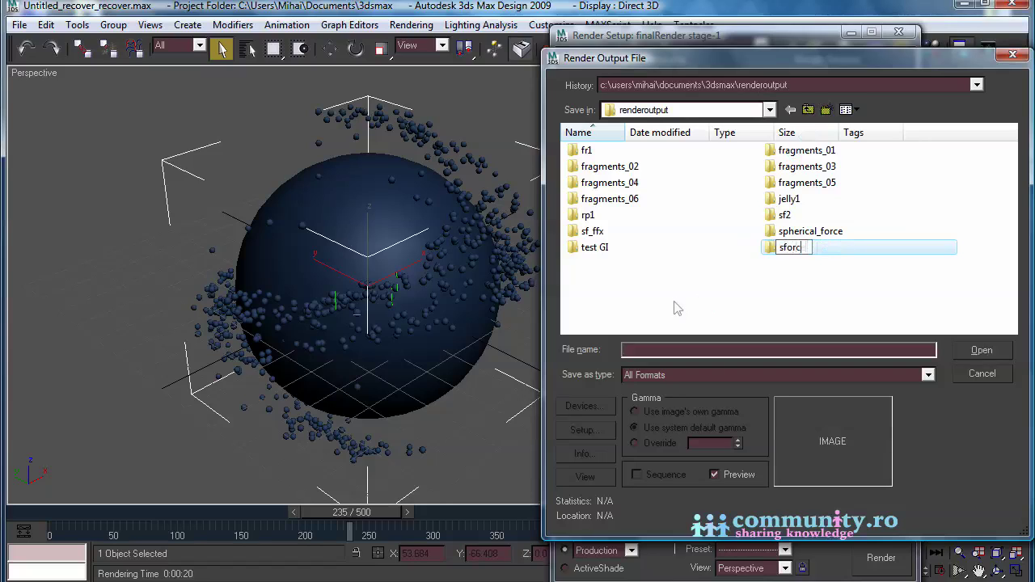
type("e_particles")
key("Return")
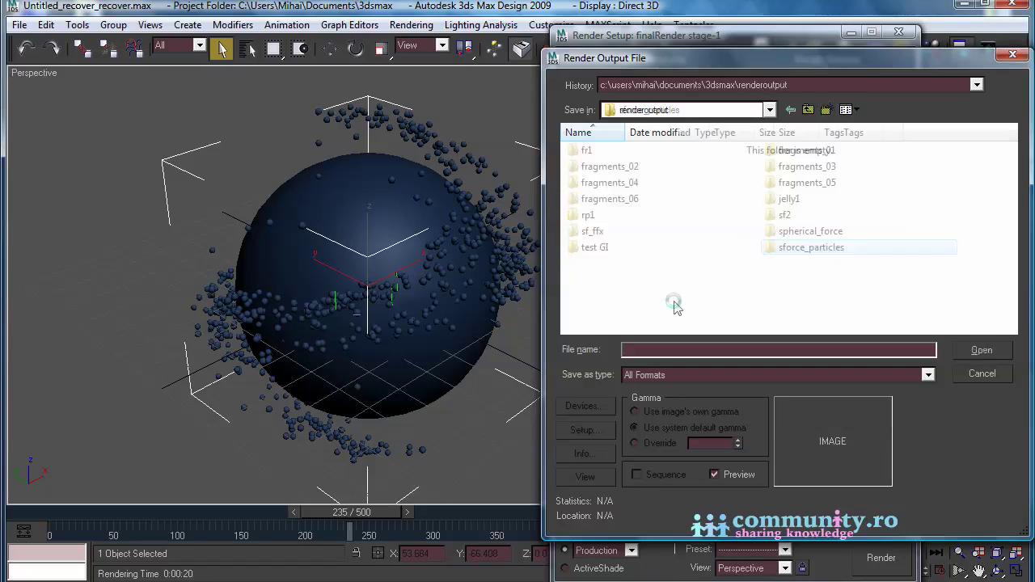
key("Return")
type("sfpart.tga")
key("Return")
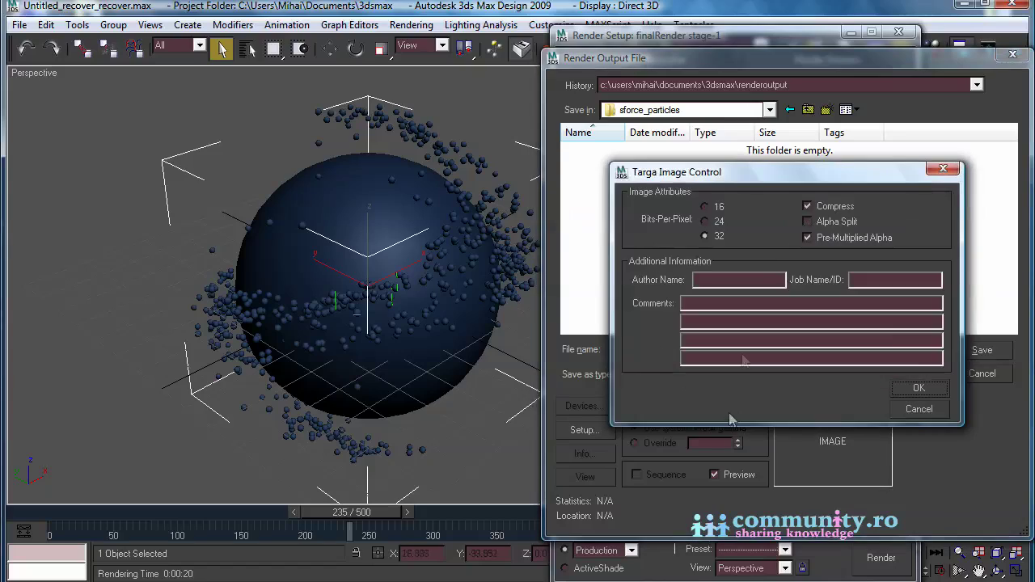
key("Return")
- Render the animation and play back the rendered cyan particle frames
left_click(881, 558)
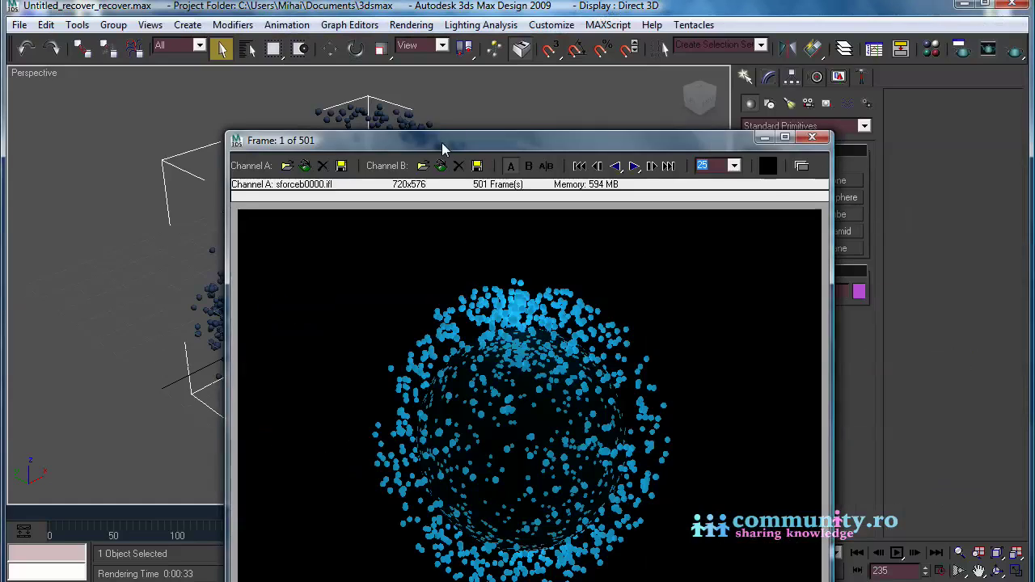
left_click_drag(443, 148, 355, 23)
left_click(546, 41)
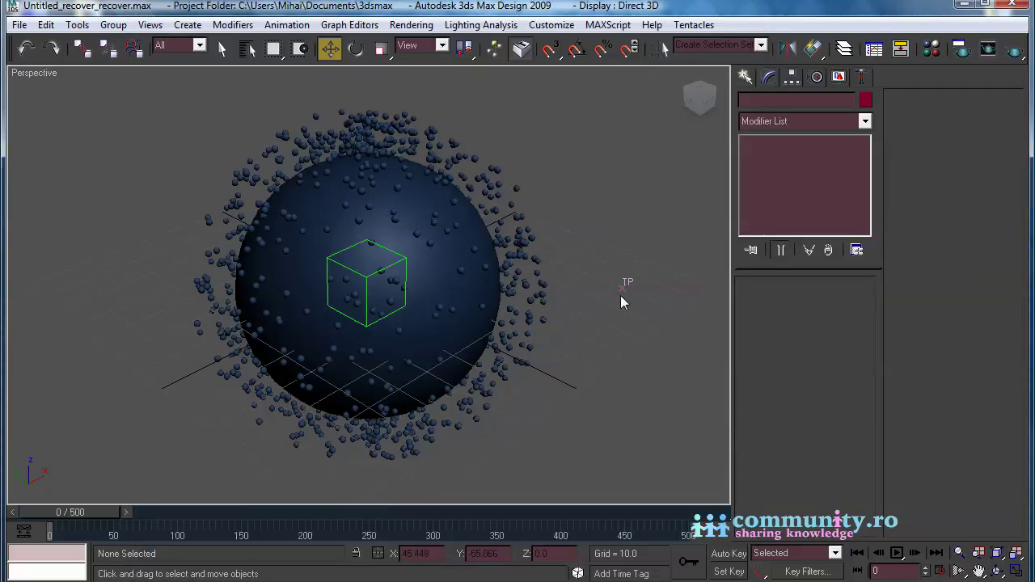
- Select the Thinking01 helper in the viewport to show its settings
left_click(624, 287)
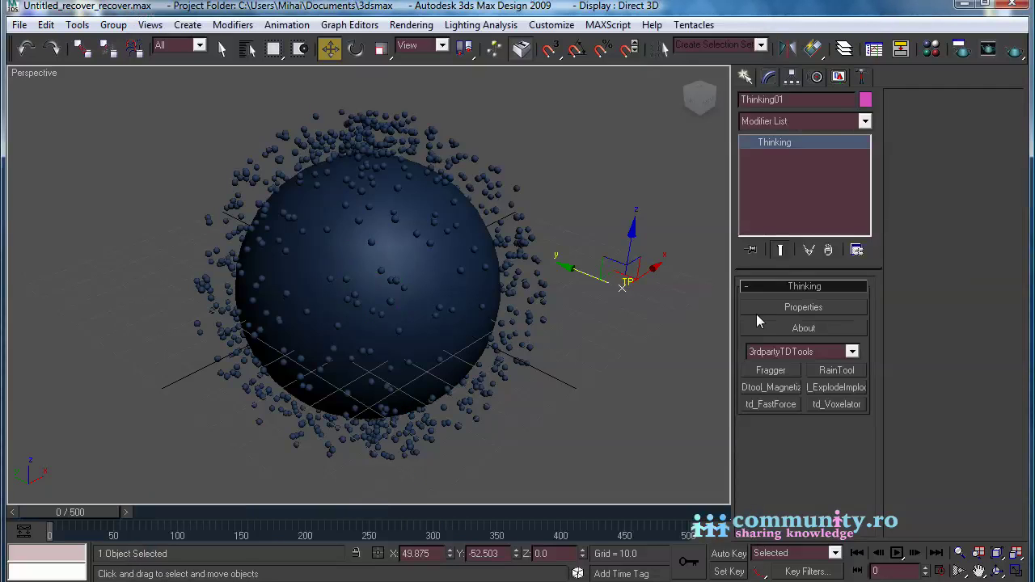
- Switch Master Dynamic's display to Ticks, close the editor, and play the animation from a later frame
left_click(837, 309)
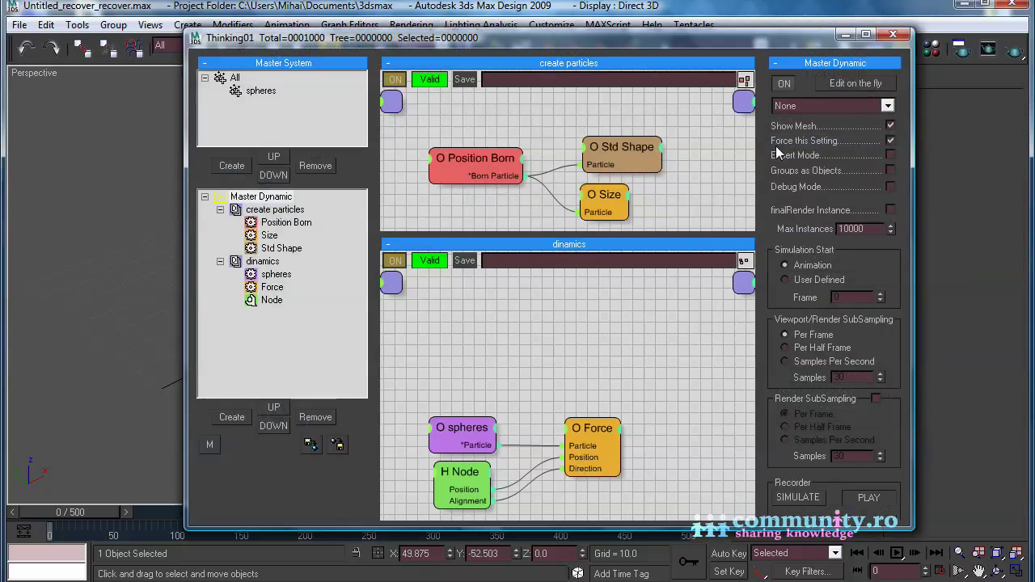
left_click(887, 107)
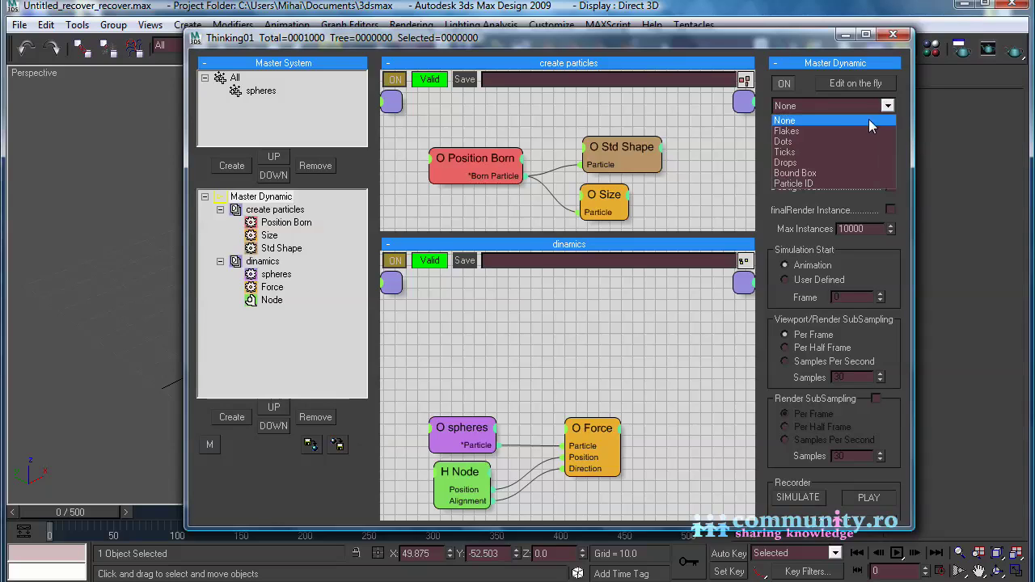
left_click(815, 152)
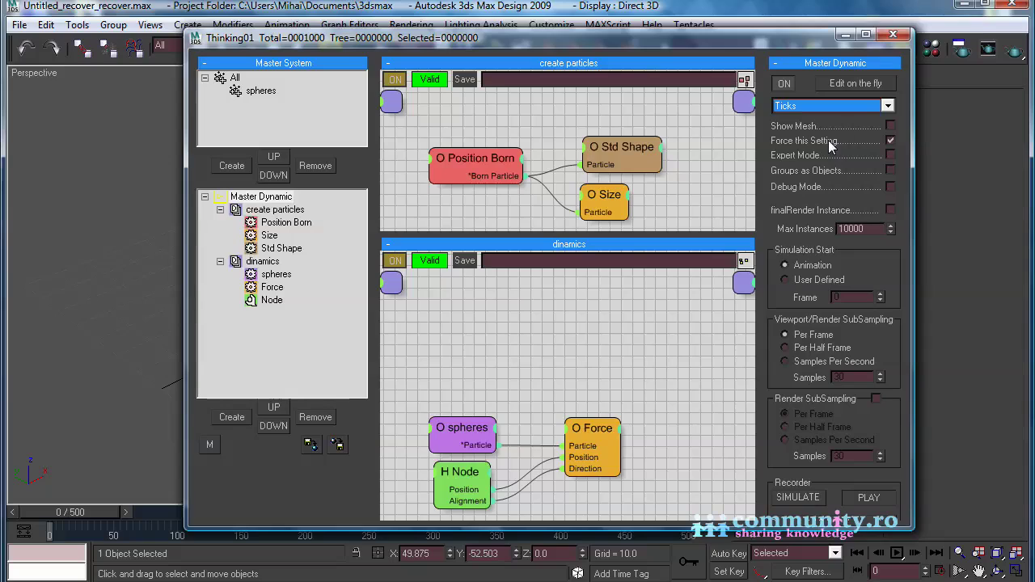
left_click(893, 34)
left_click_drag(110, 510, 609, 491)
key("slash")
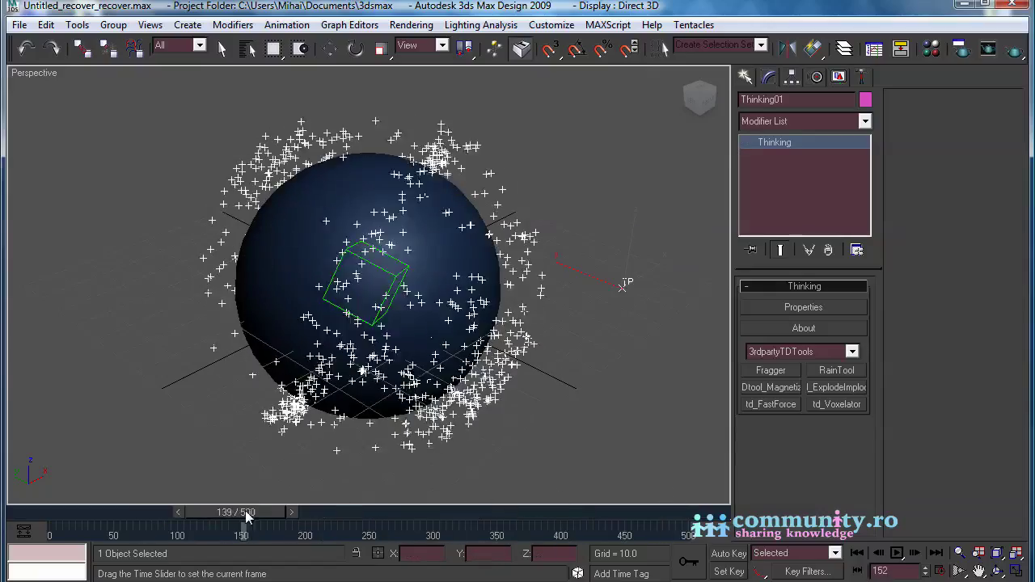
- Stop playback at frame 66, fit all objects and show all four viewports
key("slash")
key("w")
left_click(1016, 553)
left_click(1016, 571)
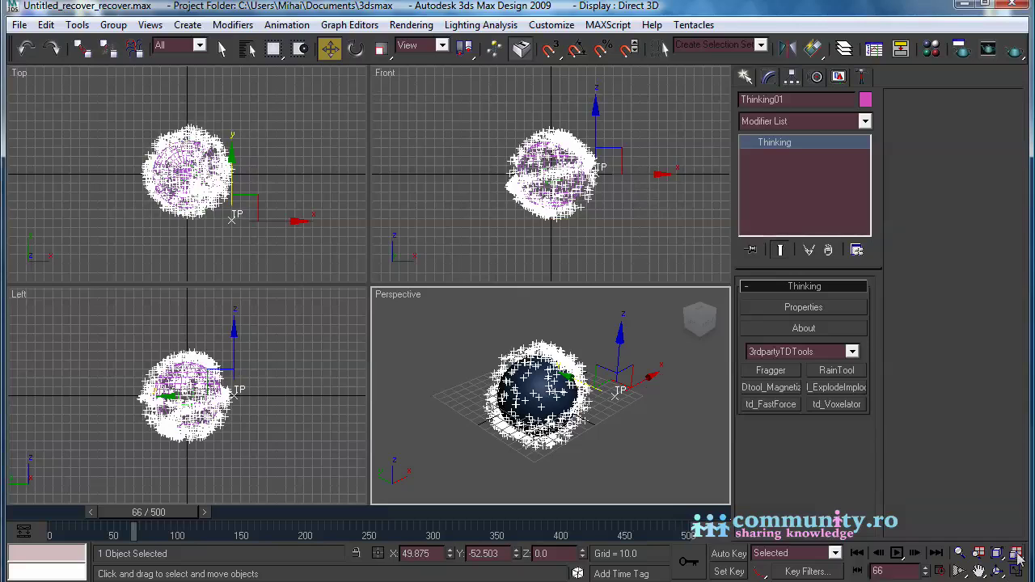
- Draw a 50x44x43 FumeFX01 grid around the sphere in Top view and raise it slightly
left_click(744, 77)
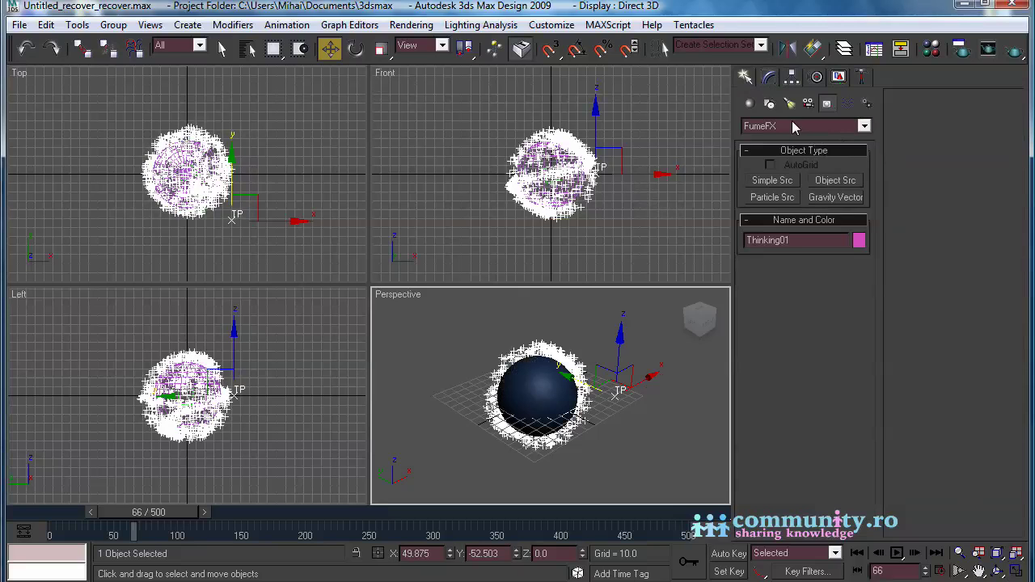
left_click(793, 127)
left_click(755, 107)
left_click(749, 105)
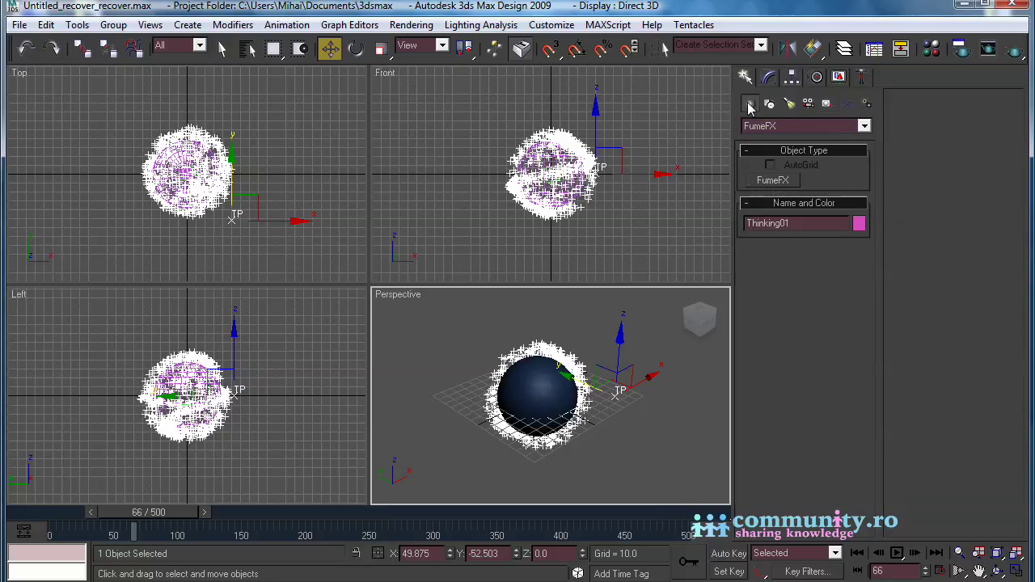
left_click(786, 127)
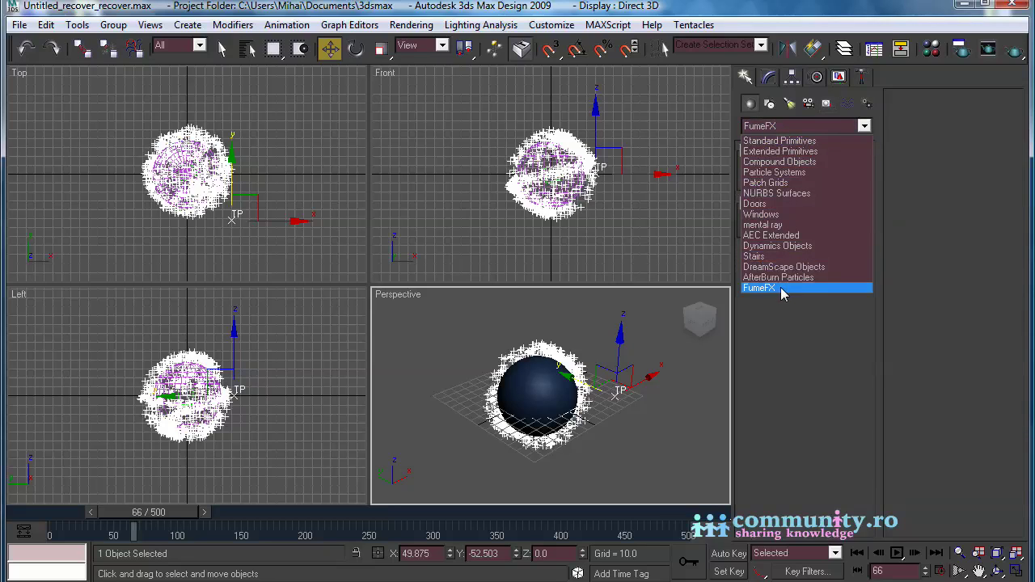
left_click(781, 292)
left_click(773, 181)
left_click_drag(115, 109, 265, 241)
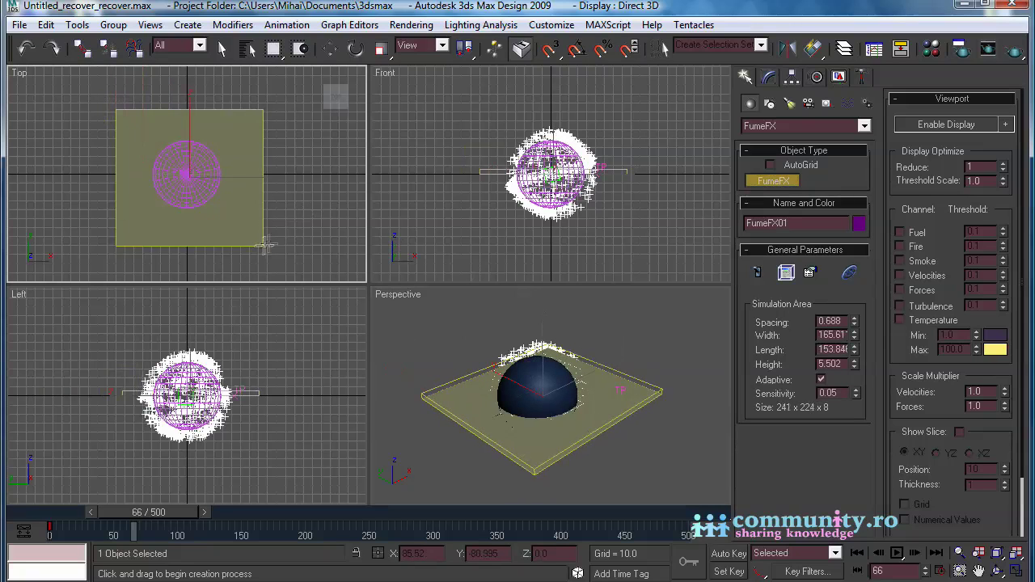
left_click(266, 106)
left_click(330, 48)
left_click(554, 174)
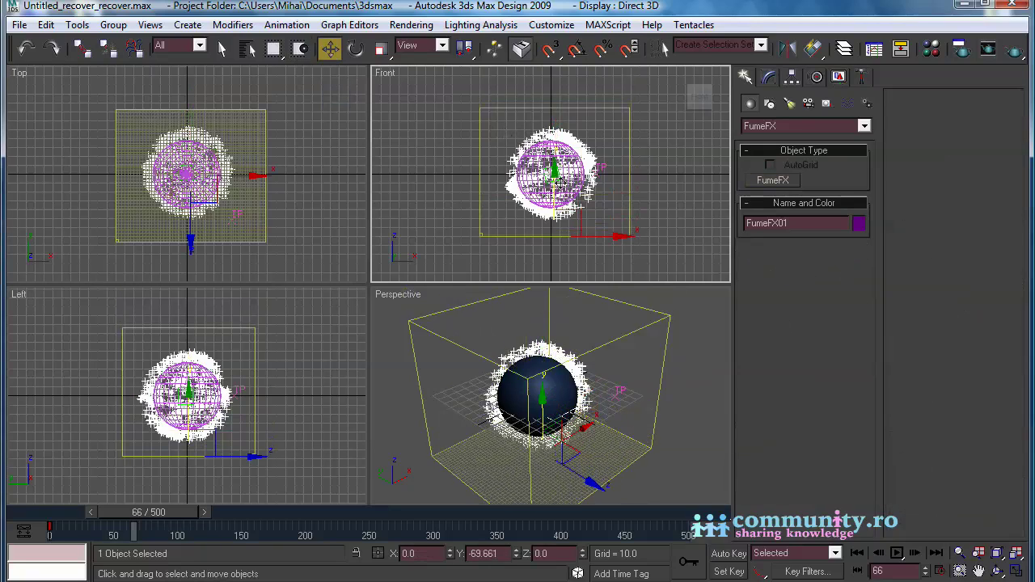
left_click_drag(554, 174, 555, 171)
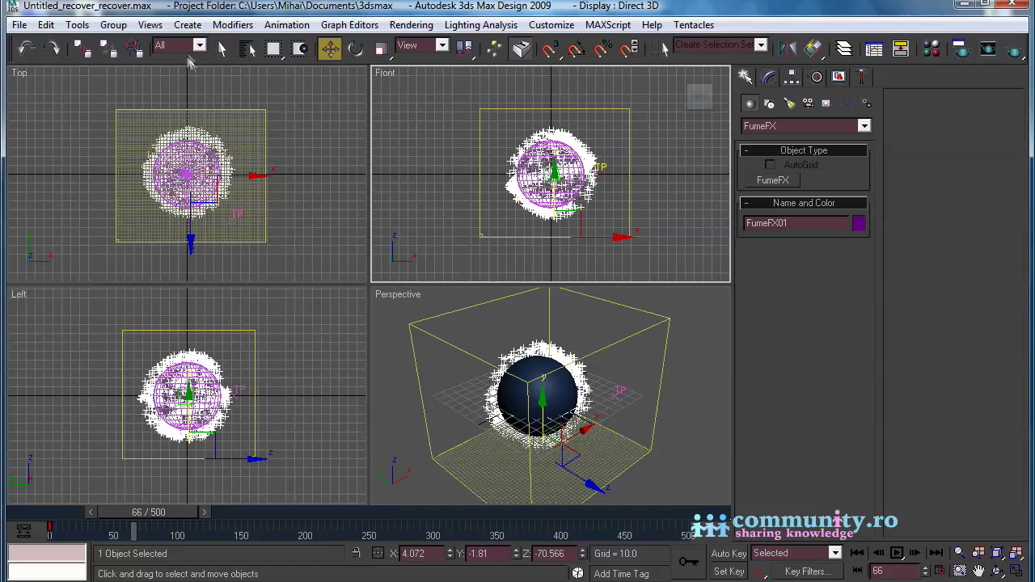
- Create a FumeFX Particle Src helper beside the sphere in Perspective
left_click(222, 48)
left_click(826, 103)
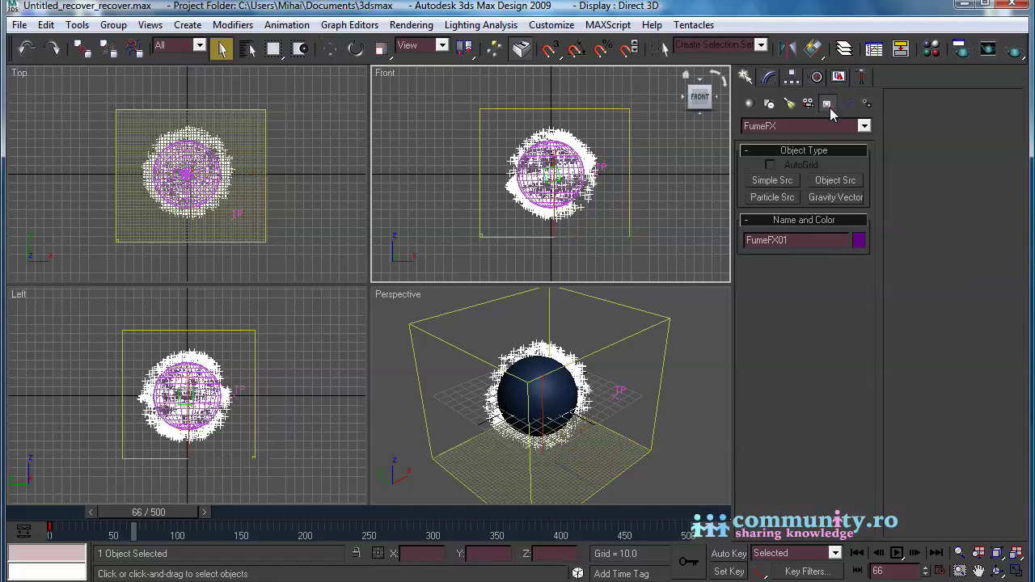
left_click(808, 126)
left_click(789, 258)
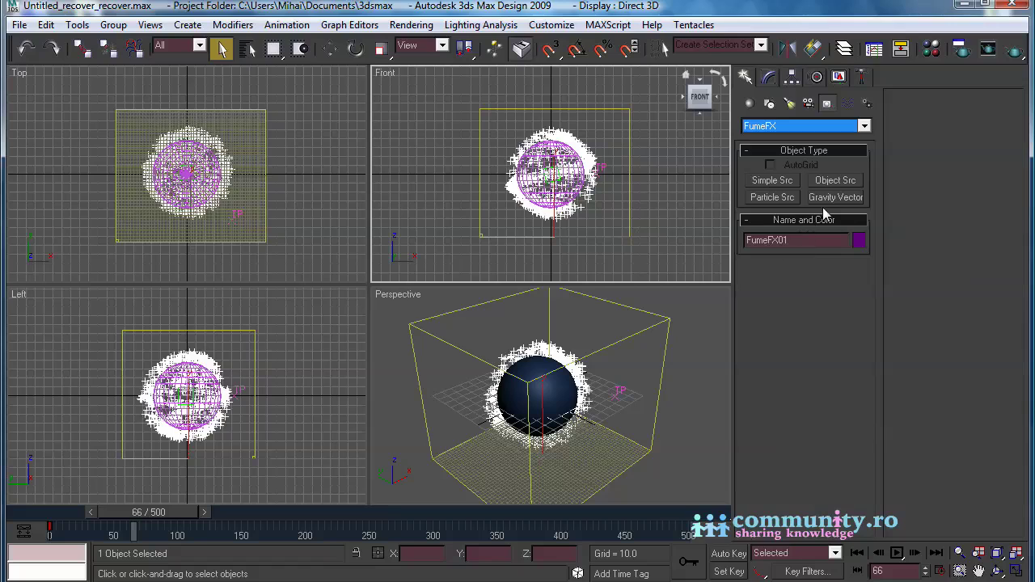
left_click(772, 198)
left_click_drag(686, 427, 715, 468)
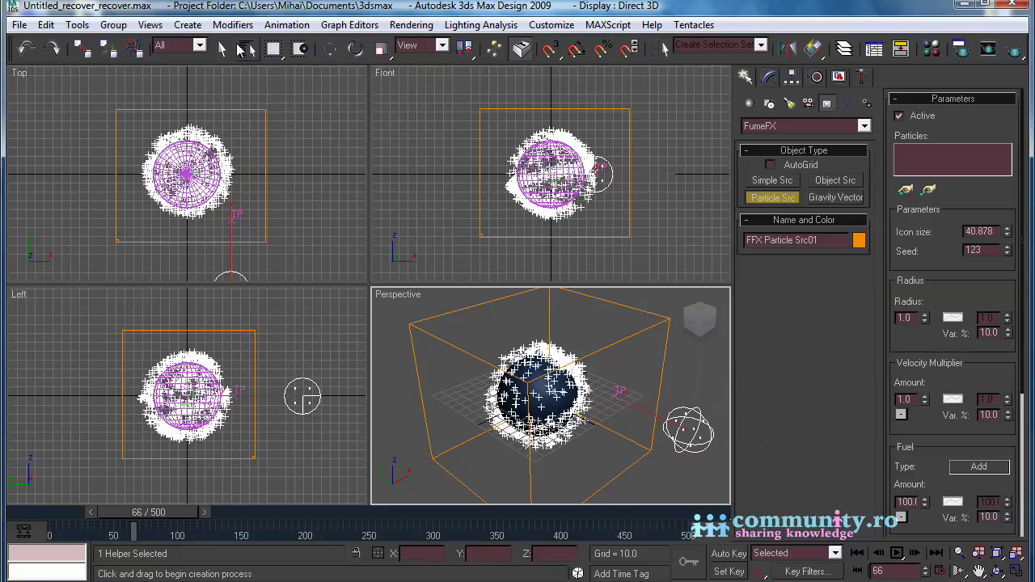
left_click(223, 48)
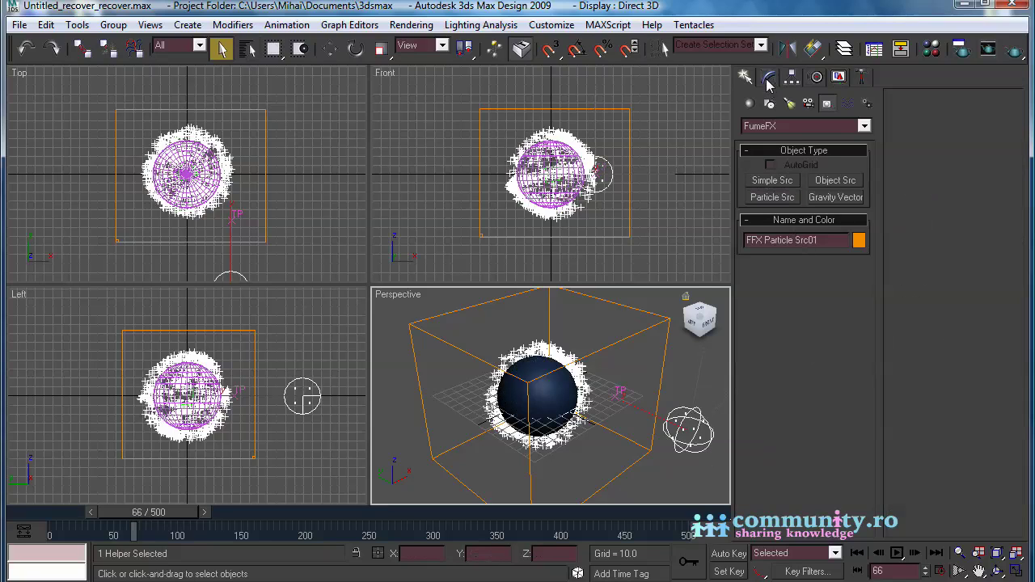
- Feed the particle source from Thinking01's spheres group, then select the FumeFX grid
left_click(769, 79)
left_click(756, 377)
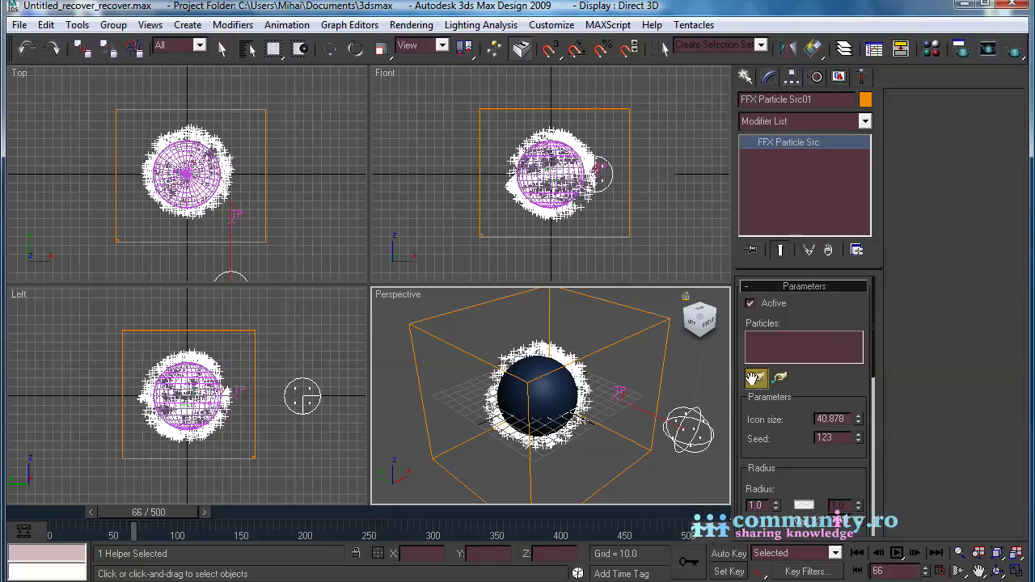
left_click(615, 395)
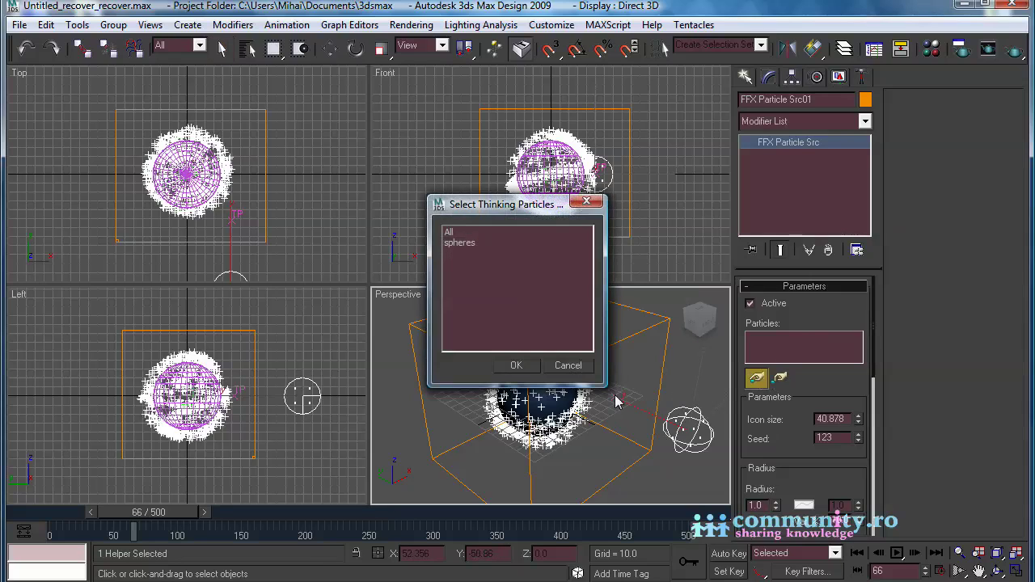
left_click(469, 243)
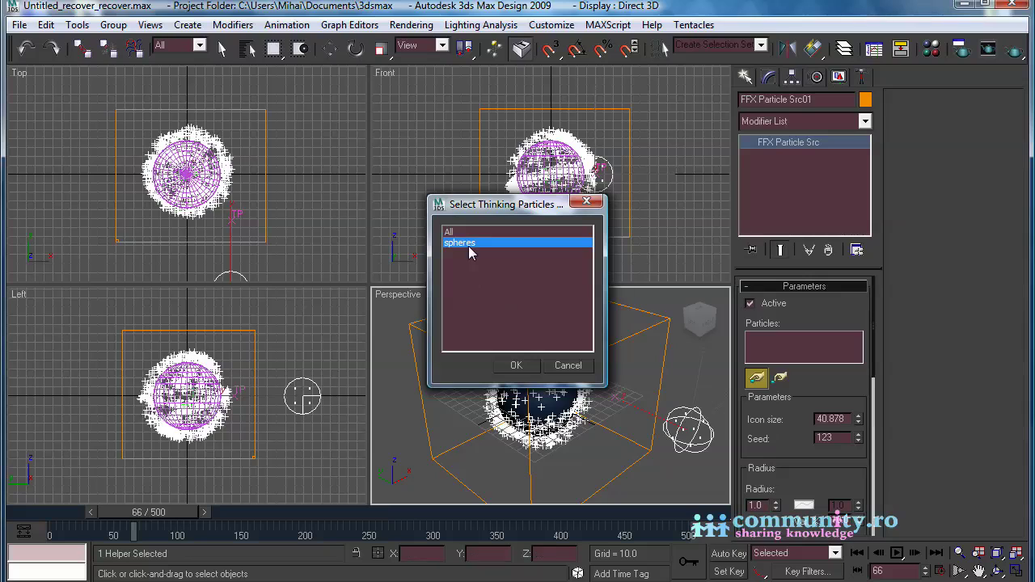
left_click(517, 365)
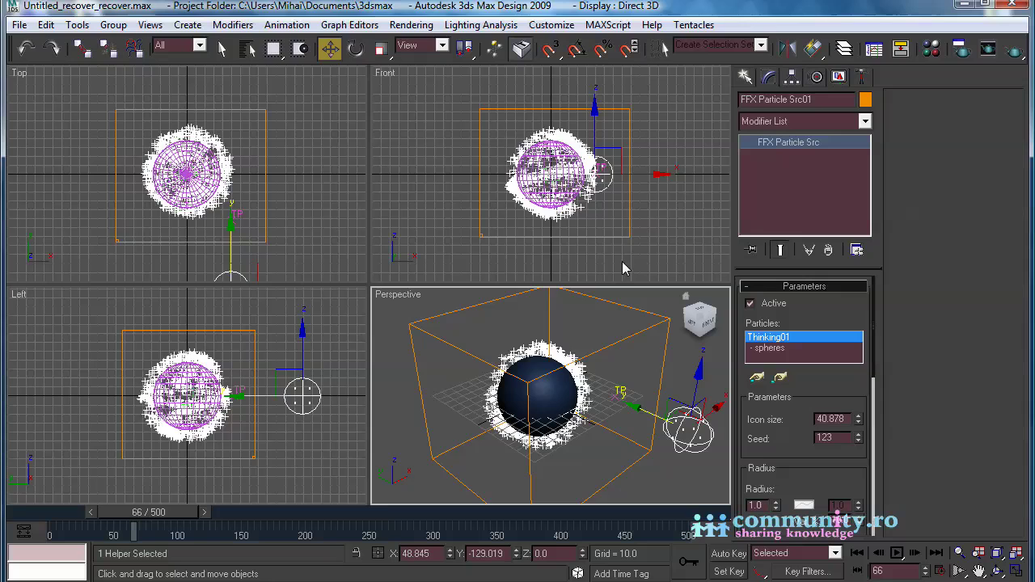
left_click(223, 48)
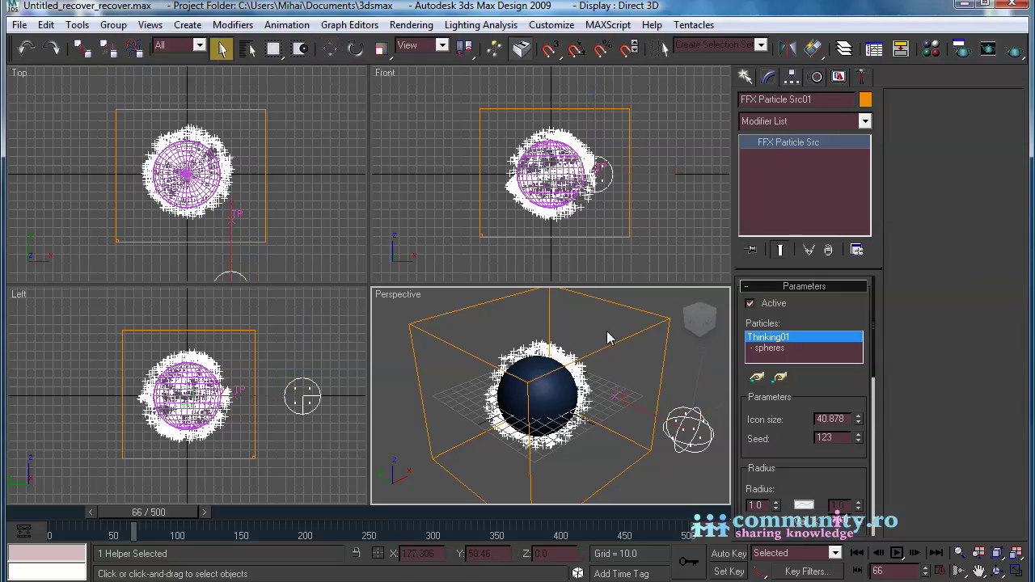
left_click(655, 322)
- Add FFX Particle Src01 to the FumeFX simulation's sources
left_click(786, 310)
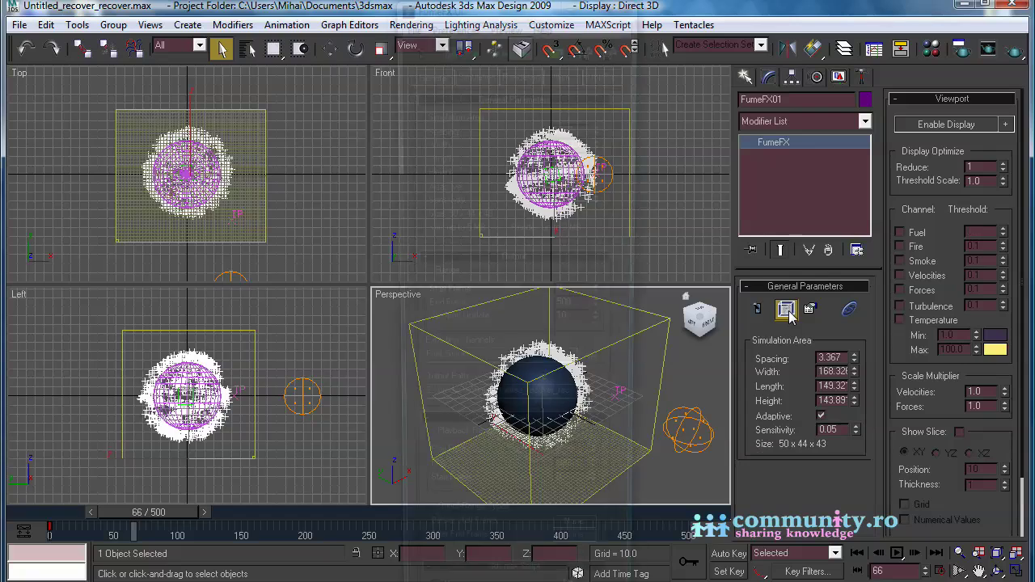
left_click(606, 75)
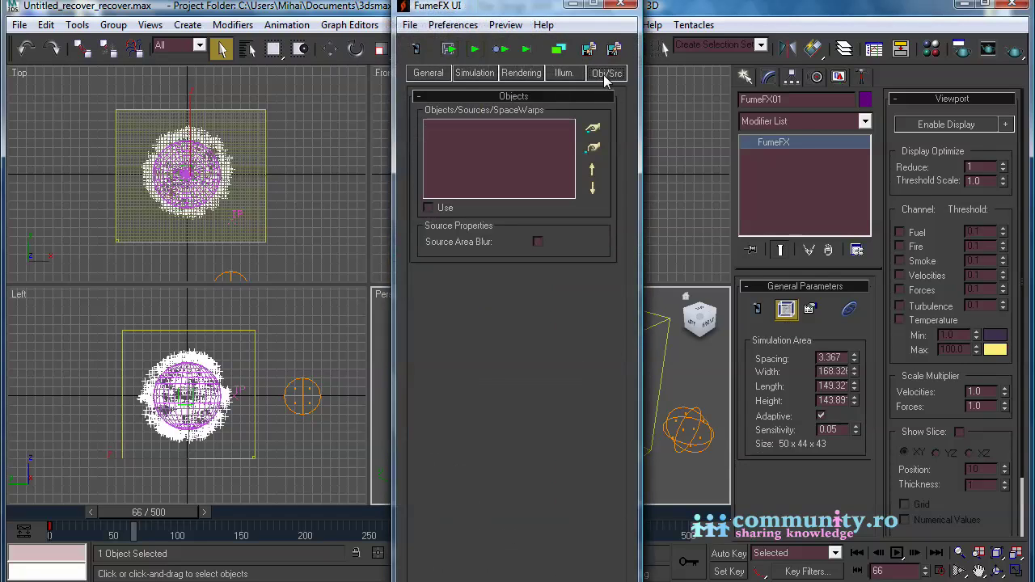
left_click(592, 131)
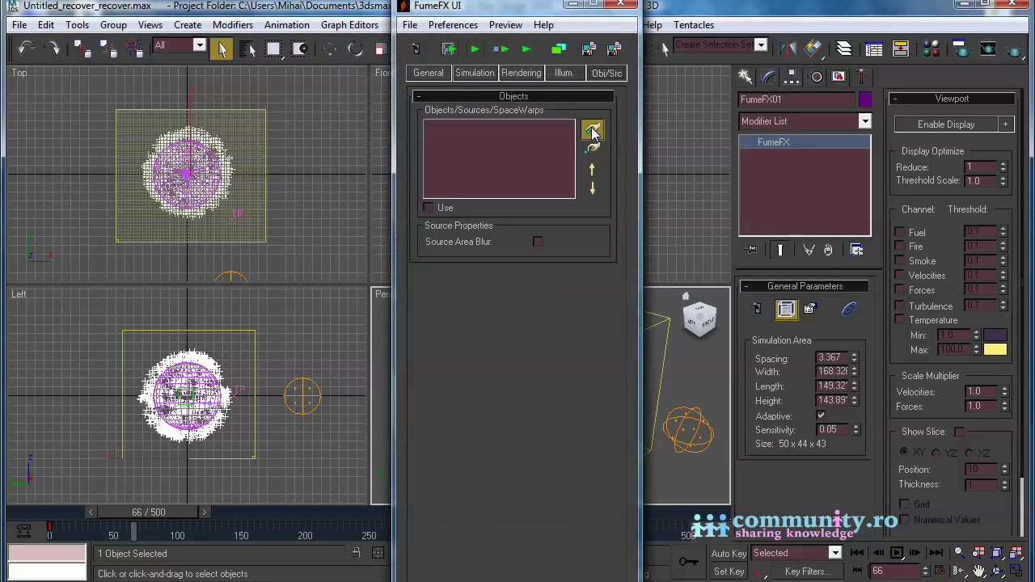
left_click(702, 421)
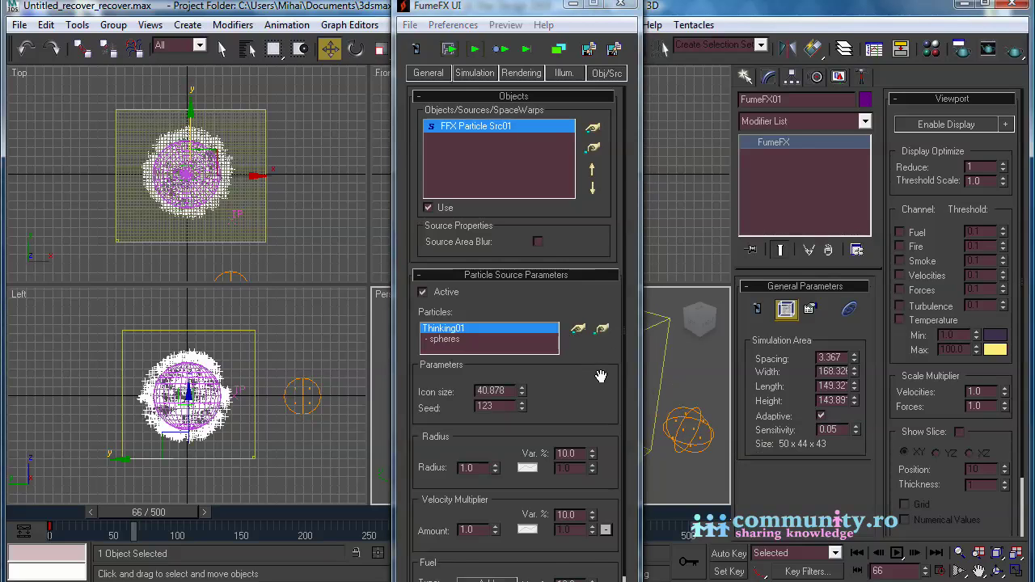
- Set the particle source radius to 2.0 and radius variation to 20%
left_click_drag(601, 377, 609, 206)
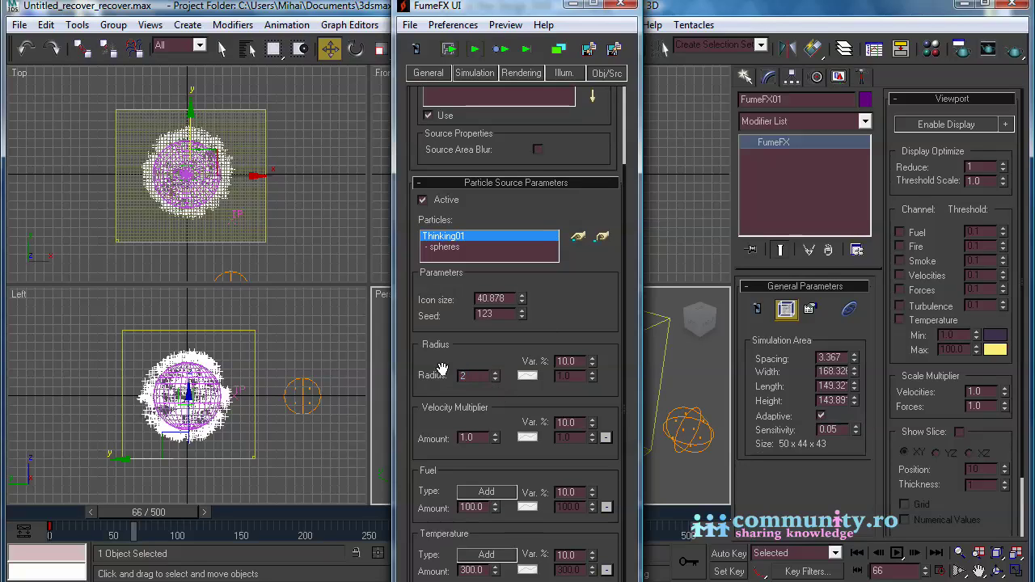
key("Return")
double_click(582, 365)
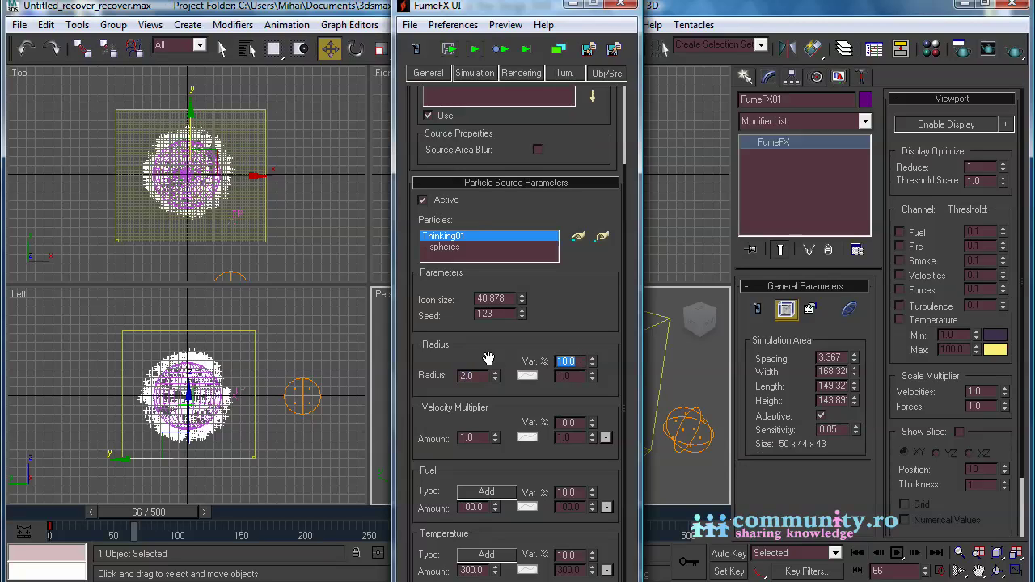
key("Return")
- Disable the source's fuel channel and reset its temperature amount to 0
scroll(605, 273, "up", 3)
left_click(421, 96)
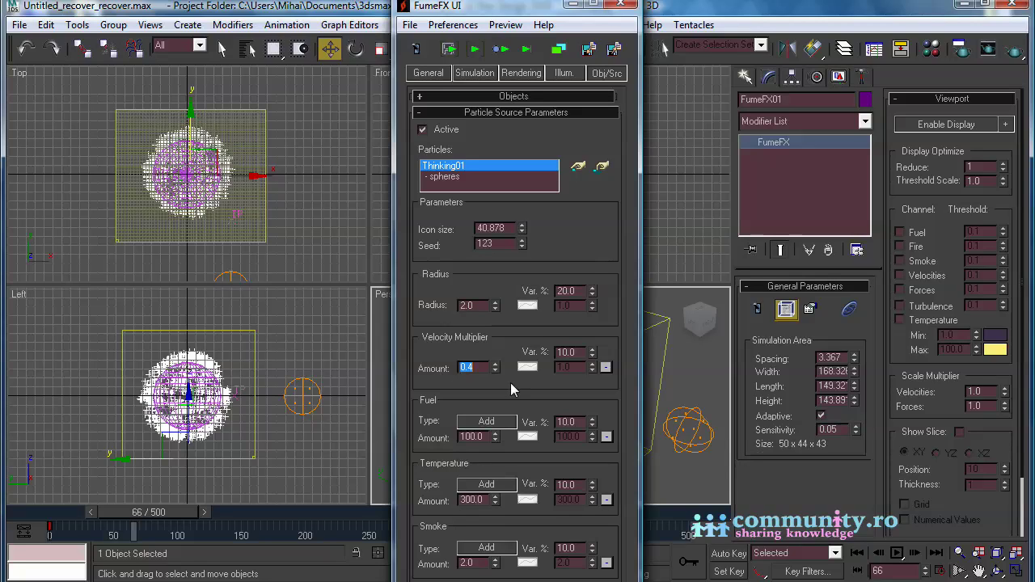
left_click(484, 424)
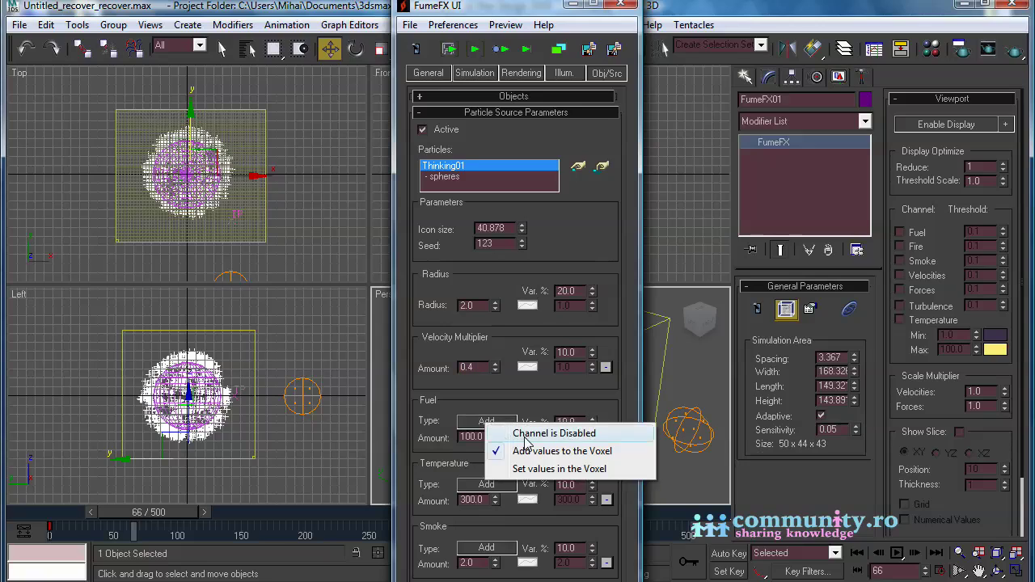
left_click(528, 434)
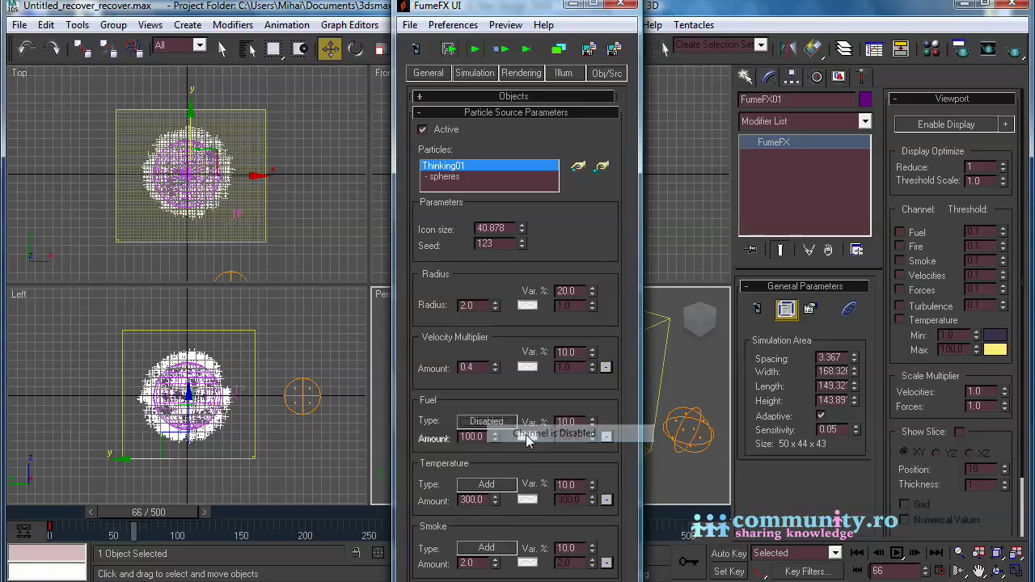
right_click(495, 501)
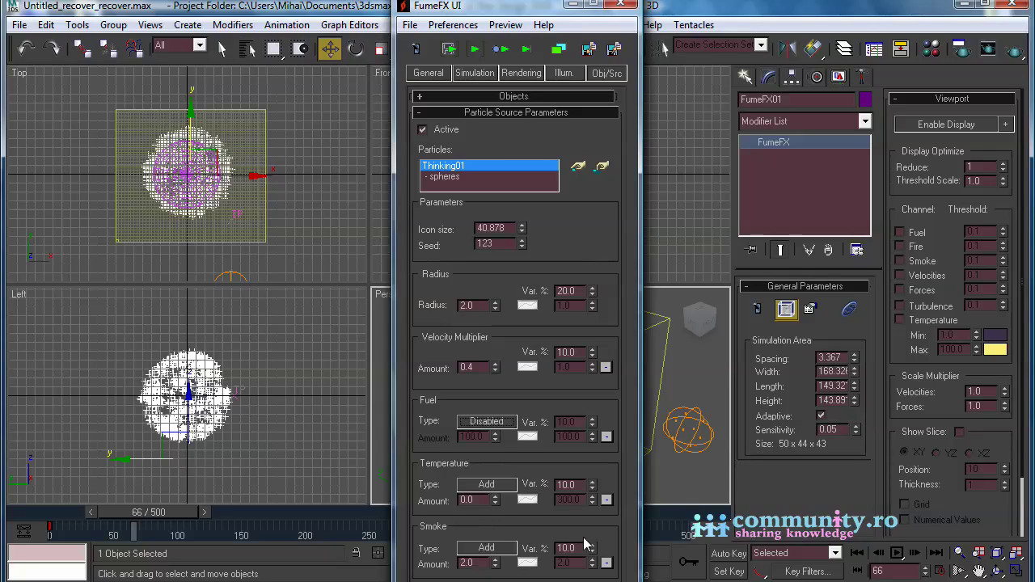
- Zero the Simulation tab's gravity and buoyancy and set velocity damping to 0.1
left_click(474, 73)
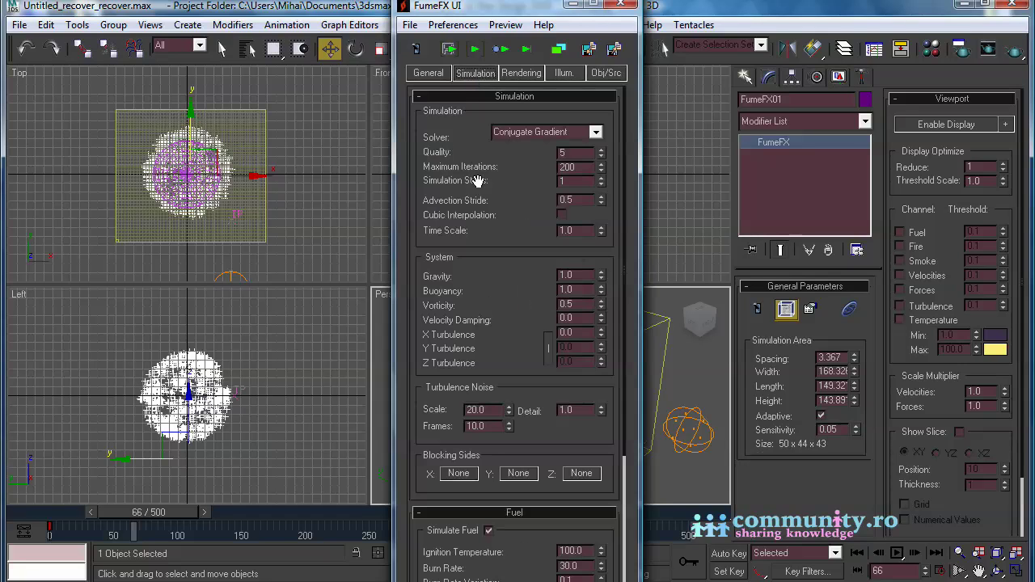
scroll(521, 254, "down", 3)
right_click(601, 203)
right_click(601, 219)
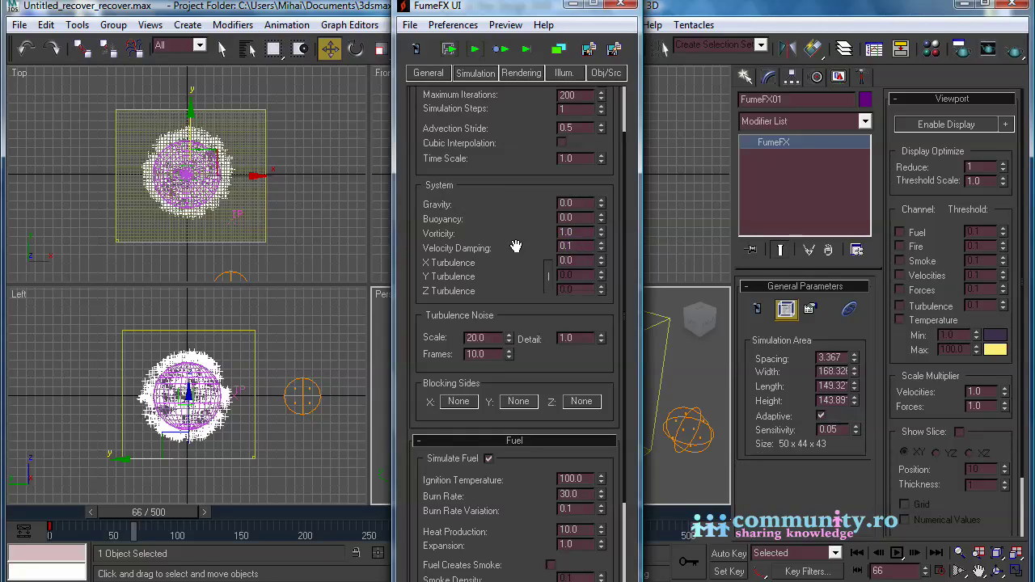
key("Return")
- Turn off fuel simulation and set smoke Dissipation Min. Dens. to 5
left_click_drag(566, 310, 575, 91)
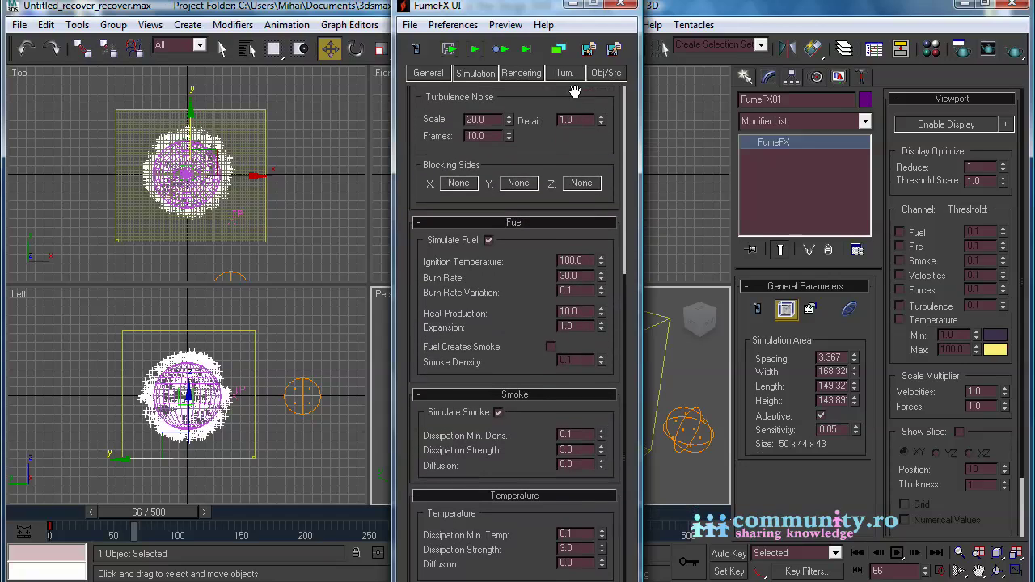
left_click(489, 241)
left_click(418, 223)
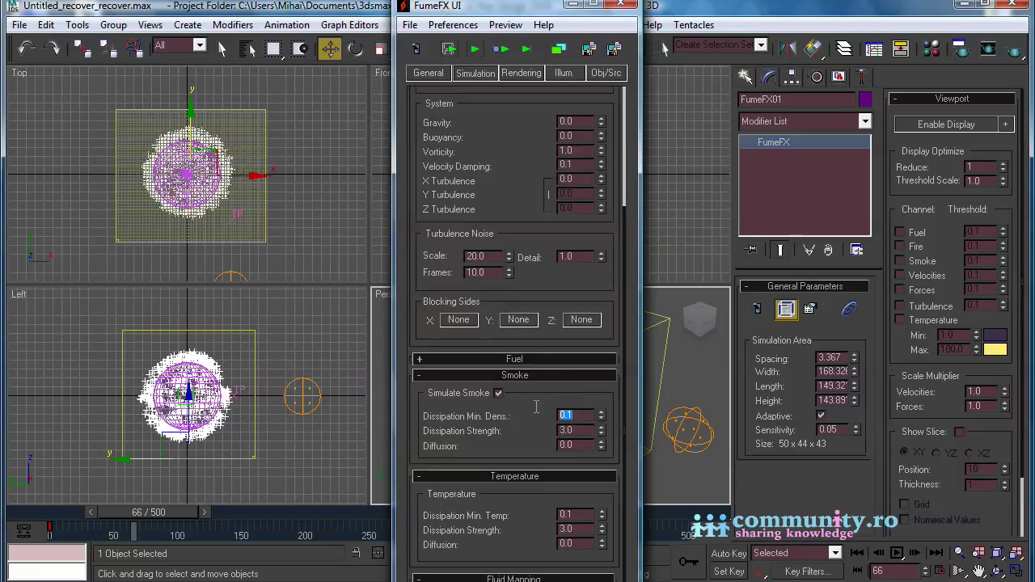
type("5")
scroll(518, 243, "up", 5)
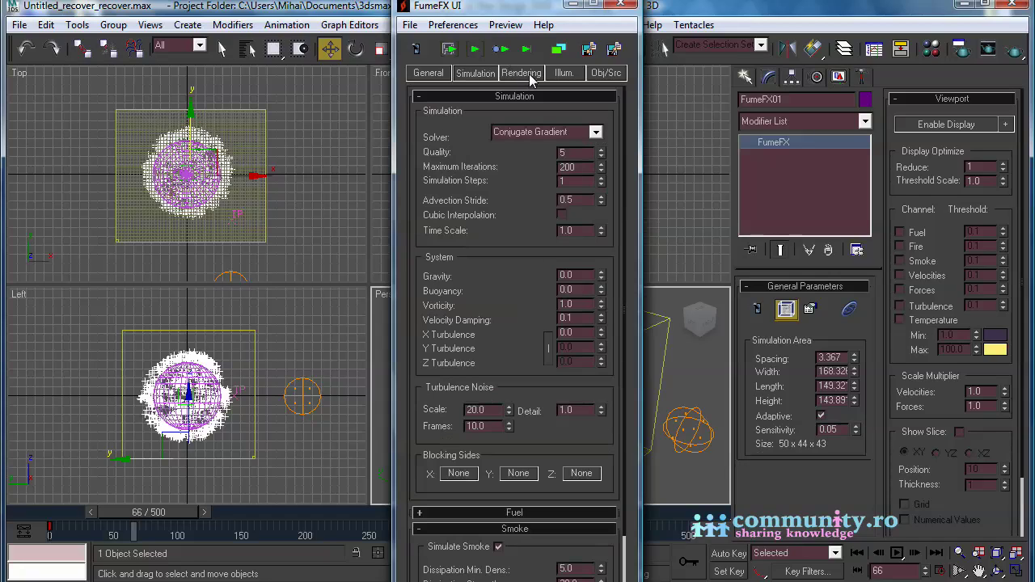
- Give the Smoke Color gradient dark steel-blue keys on the Rendering tab
left_click(522, 73)
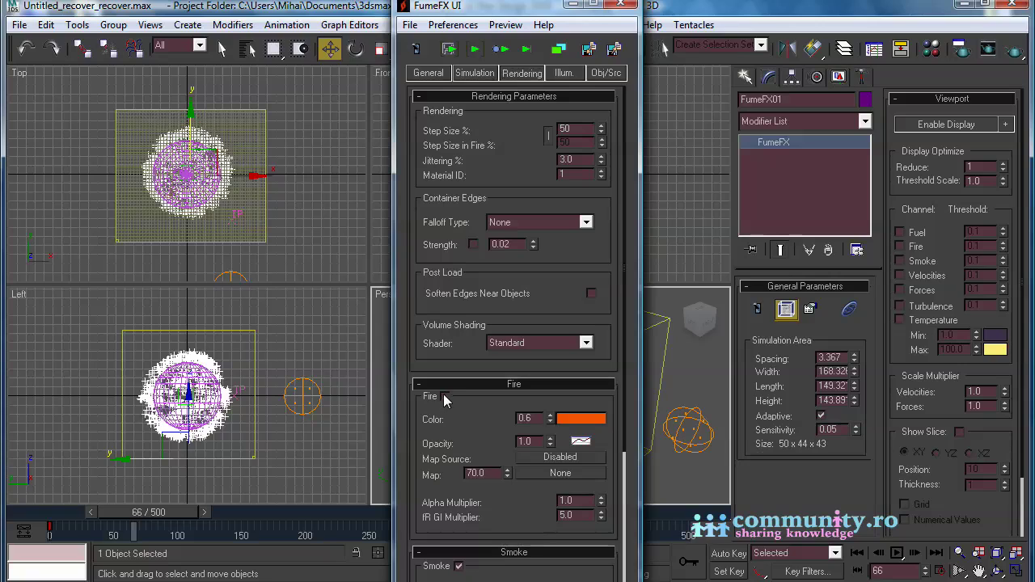
left_click(420, 385)
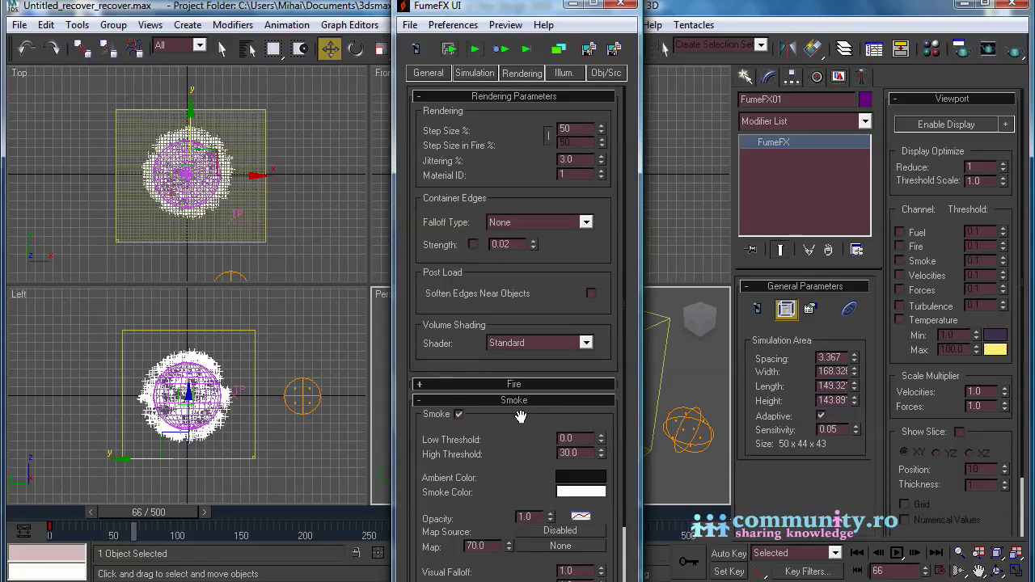
left_click_drag(520, 417, 467, 146)
left_click(579, 323)
double_click(304, 333)
left_click(409, 135)
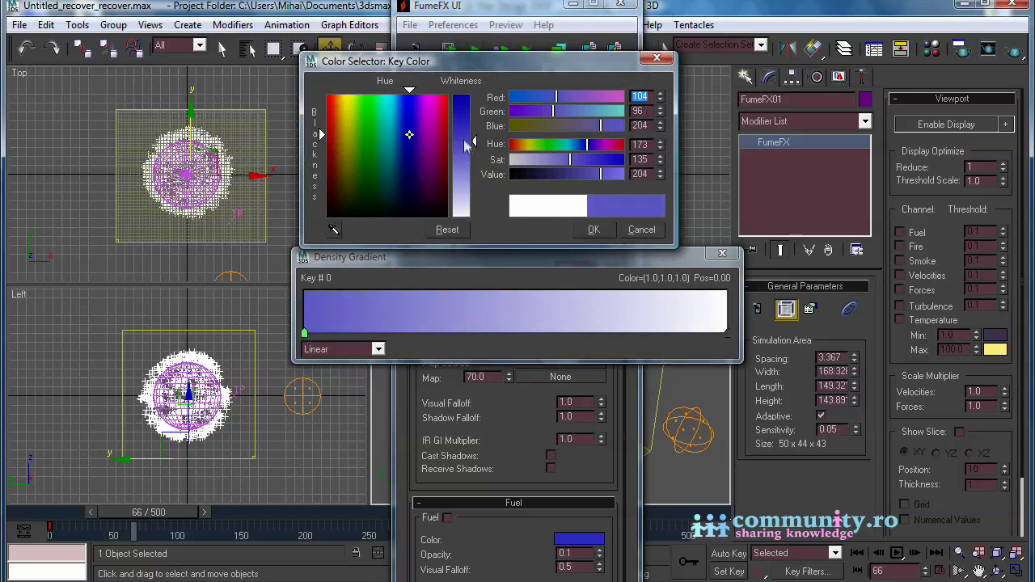
left_click_drag(402, 164, 396, 173)
left_click(594, 230)
double_click(430, 333)
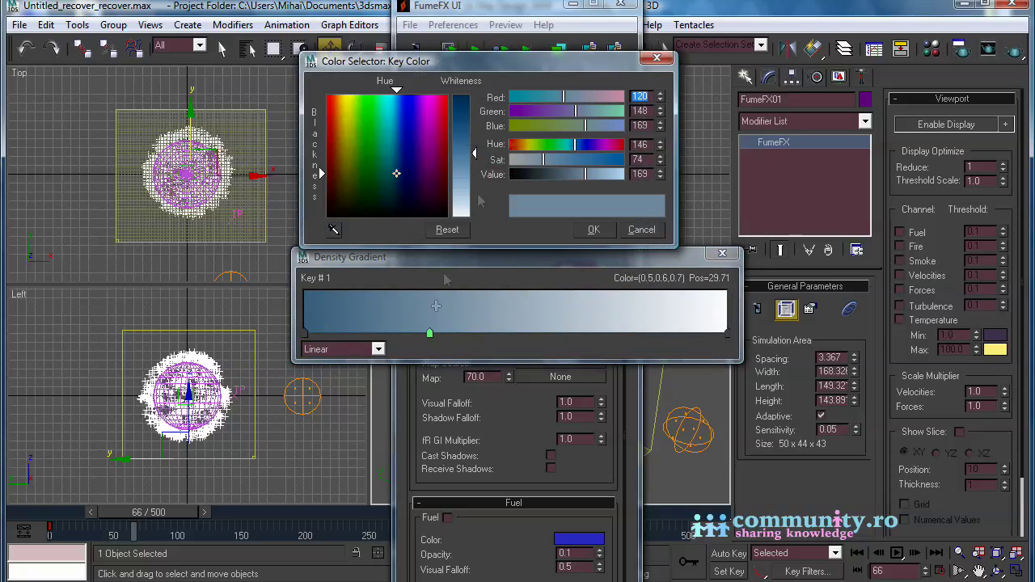
left_click(396, 173)
left_click(594, 229)
left_click(722, 252)
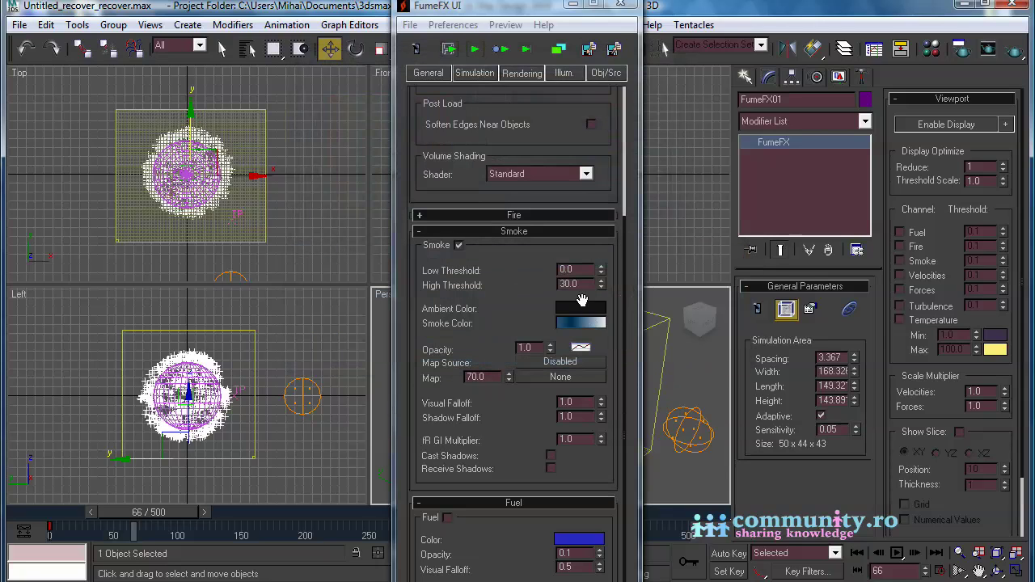
- Accept the smoke Ambient Color and return to the General parameters
left_click(581, 307)
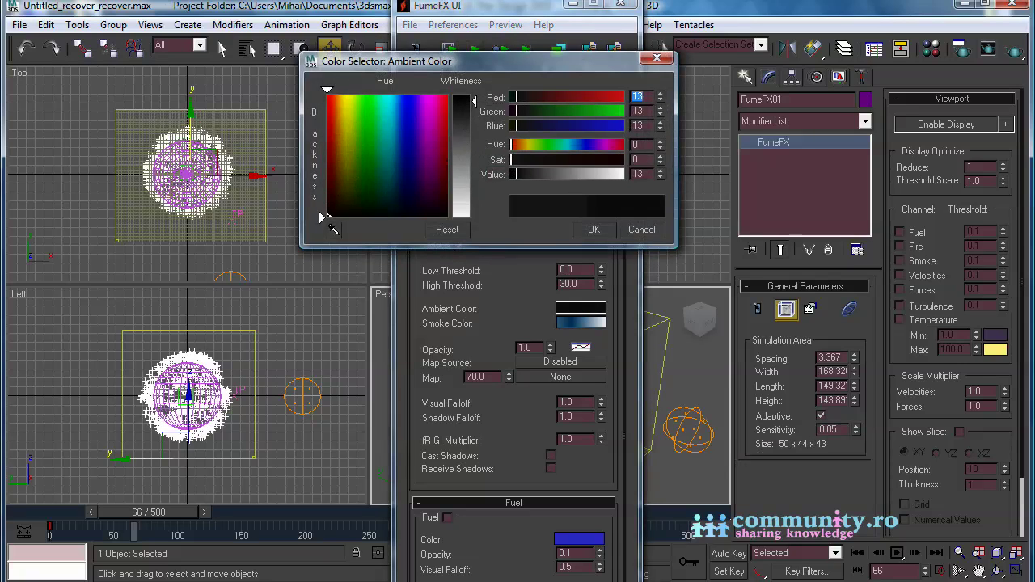
left_click(591, 232)
left_click_drag(525, 277, 525, 459)
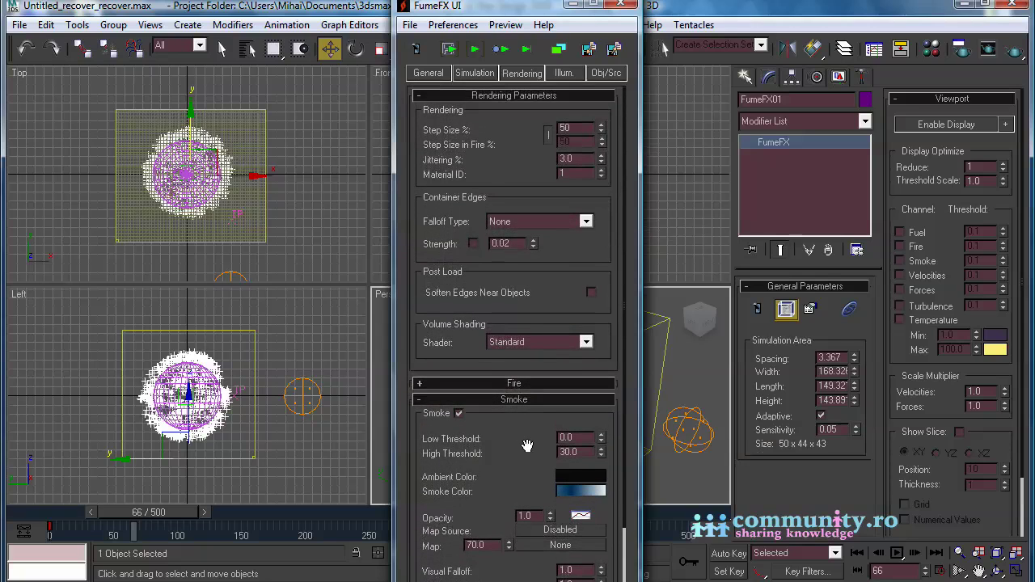
left_click(429, 74)
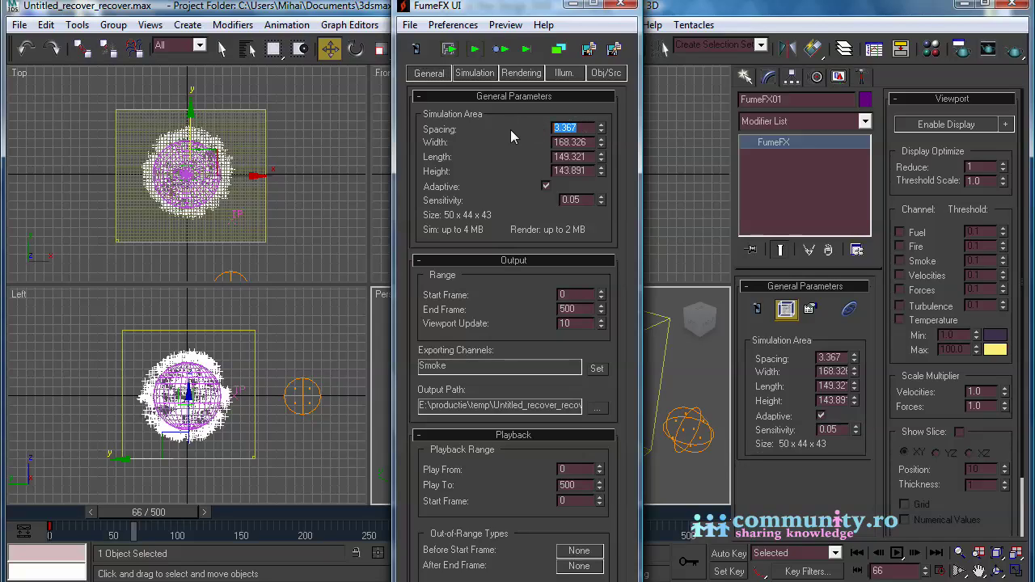
- Set grid spacing to 3.0, simulate all 500 frames and scrub the blue smoke ring preview
type("3.0")
key("Return")
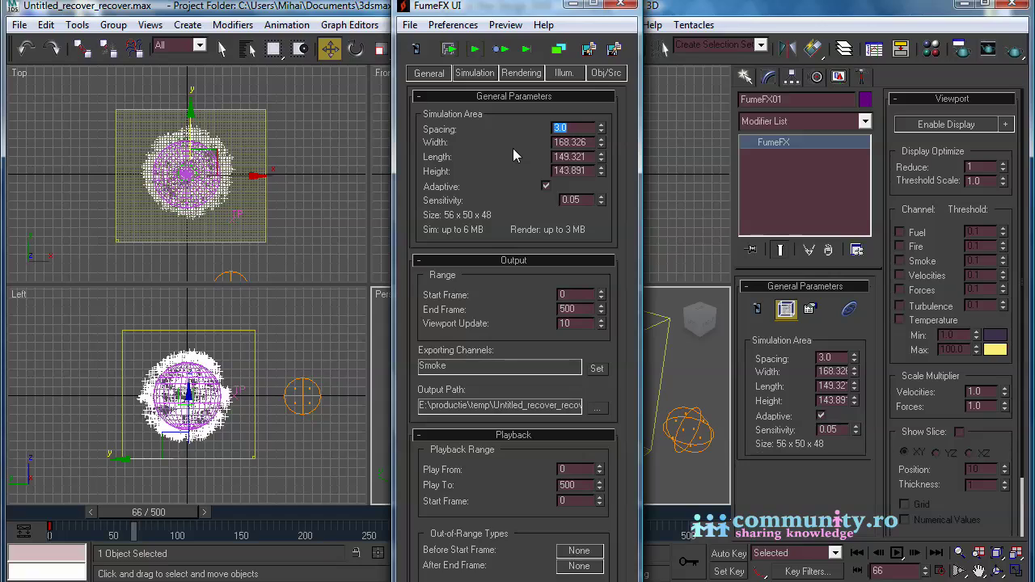
left_click(420, 49)
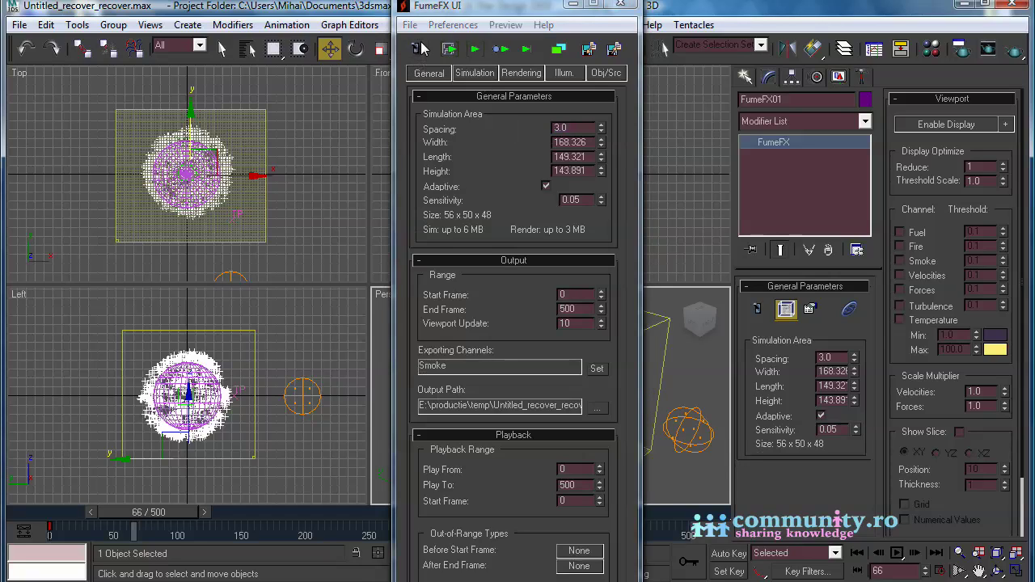
left_click_drag(503, 209, 148, 201)
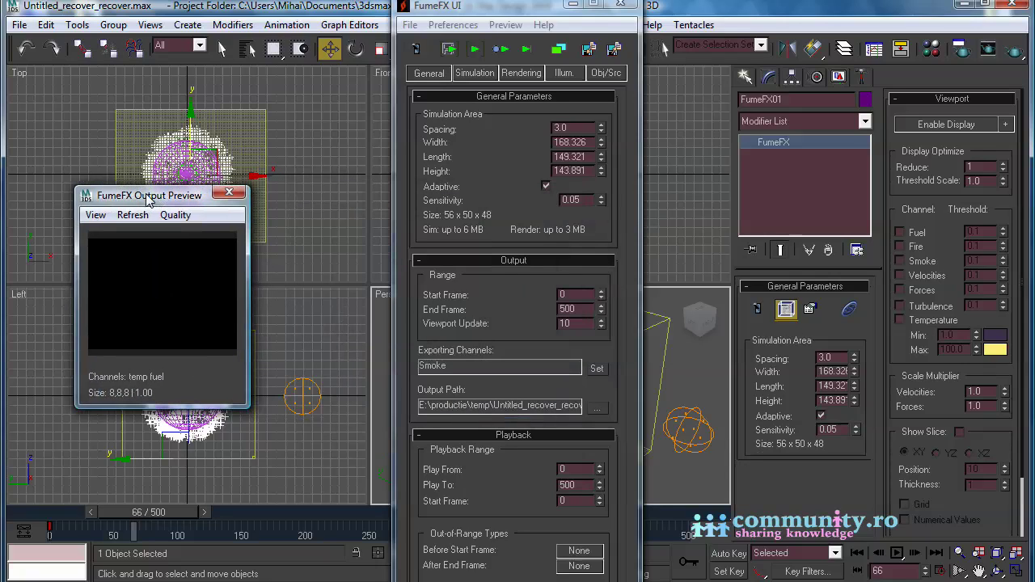
left_click(475, 49)
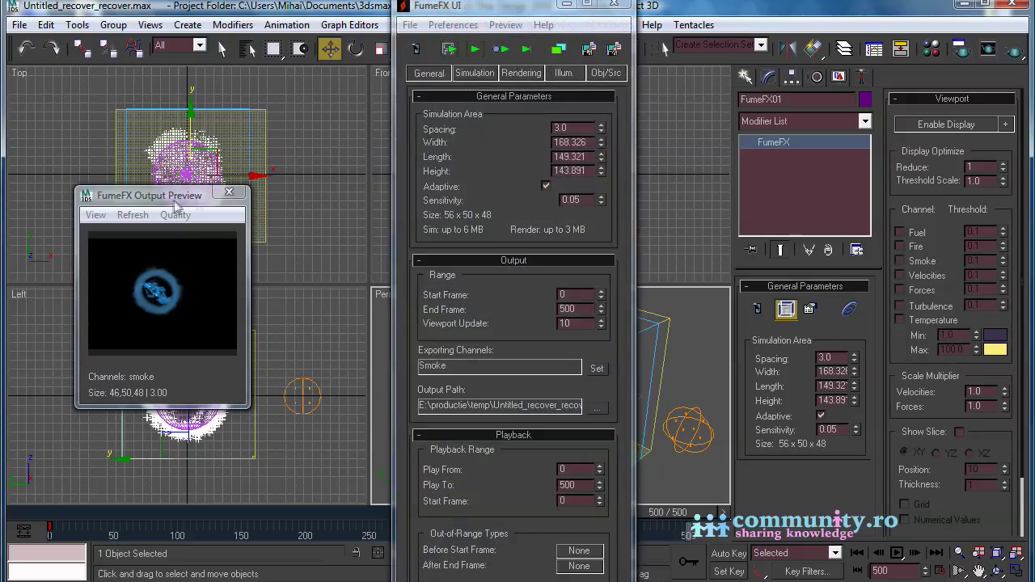
left_click_drag(71, 514, 687, 524)
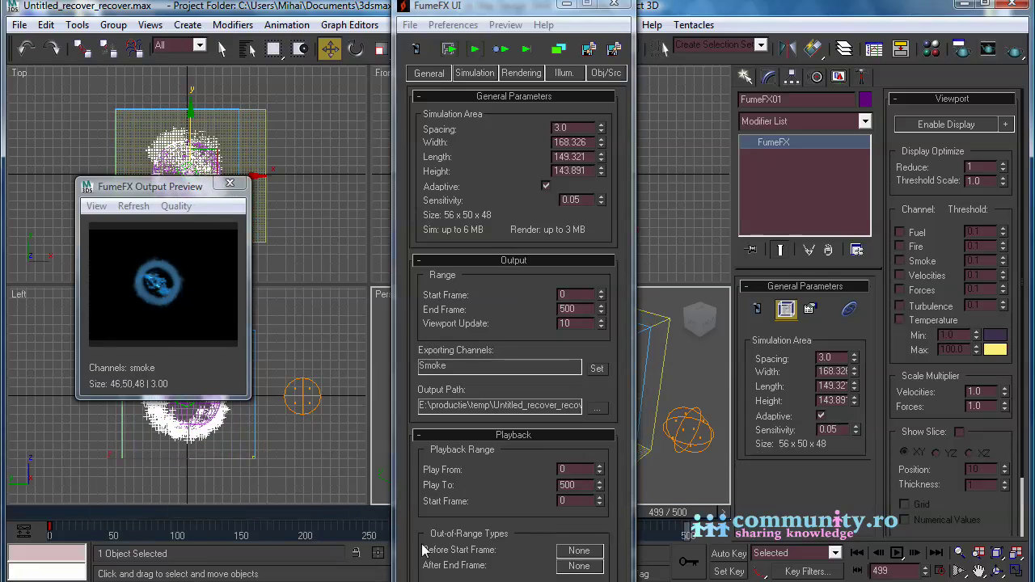
- Shift the Smoke Color gradient's dark key left for a lighter teal-blue gradient
left_click(527, 74)
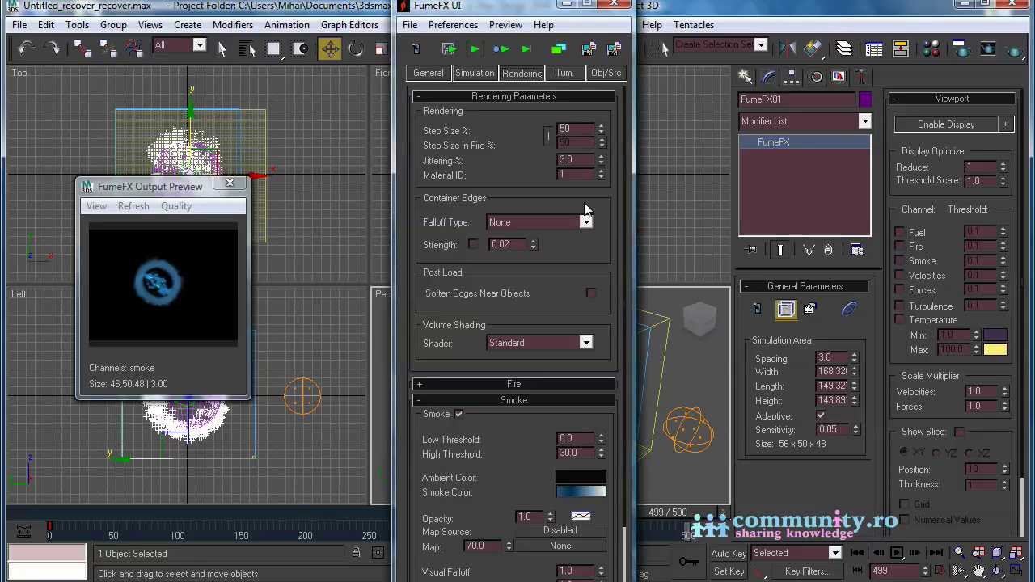
left_click(580, 492)
left_click_drag(429, 334, 346, 334)
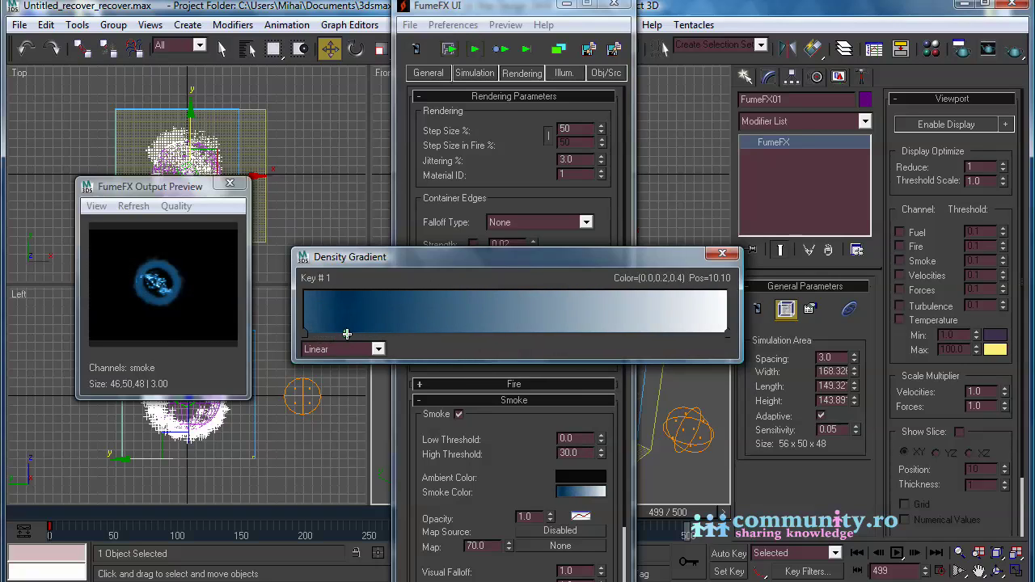
double_click(347, 333)
left_click_drag(396, 173, 419, 155)
key("Escape")
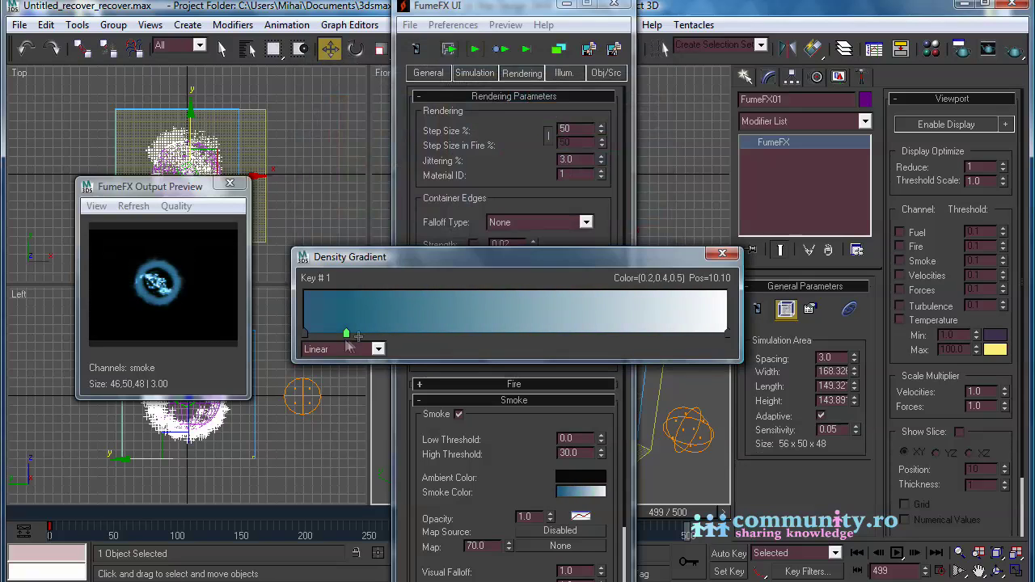
left_click(304, 334)
double_click(304, 333)
left_click(593, 229)
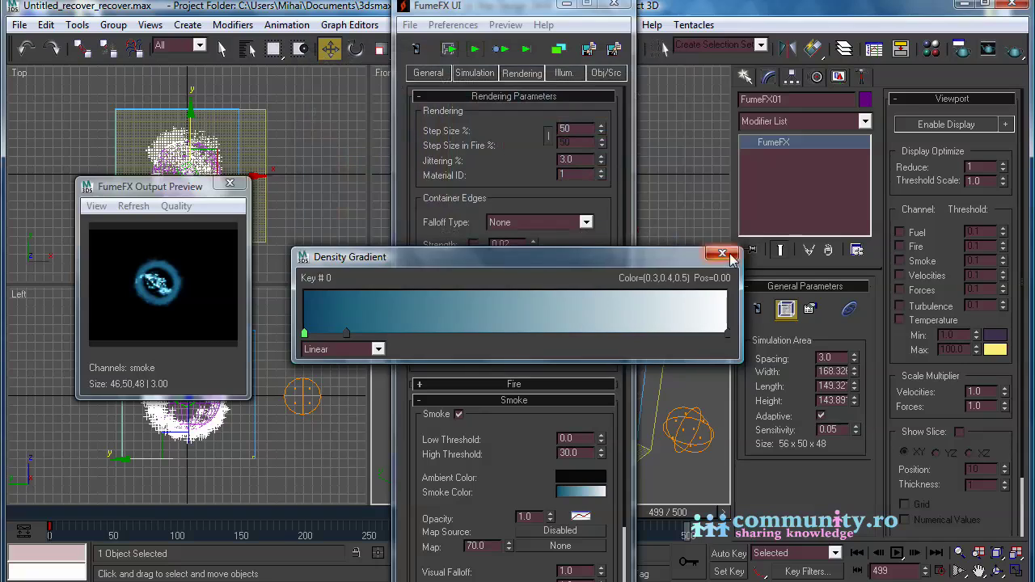
left_click(723, 254)
- Set the smoke fR GI Multiplier to 2.0 and close the FumeFX panel
left_click(619, 7)
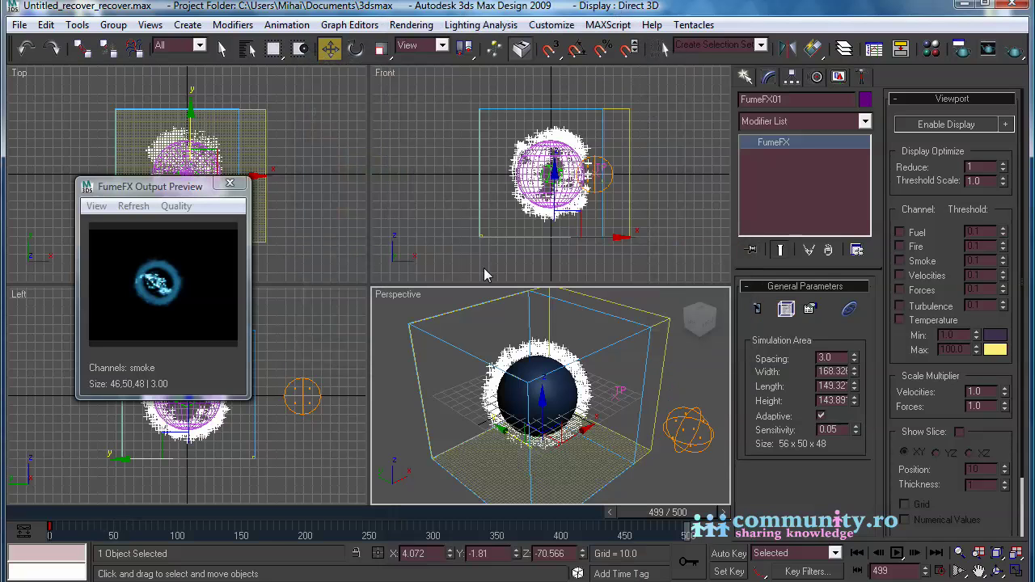
left_click_drag(689, 524, 601, 542)
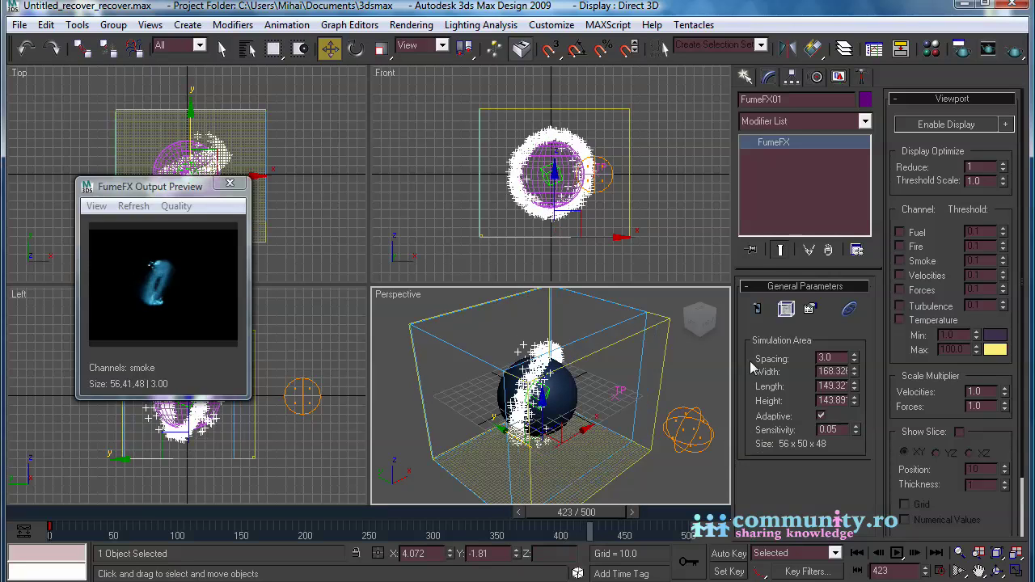
left_click(785, 310)
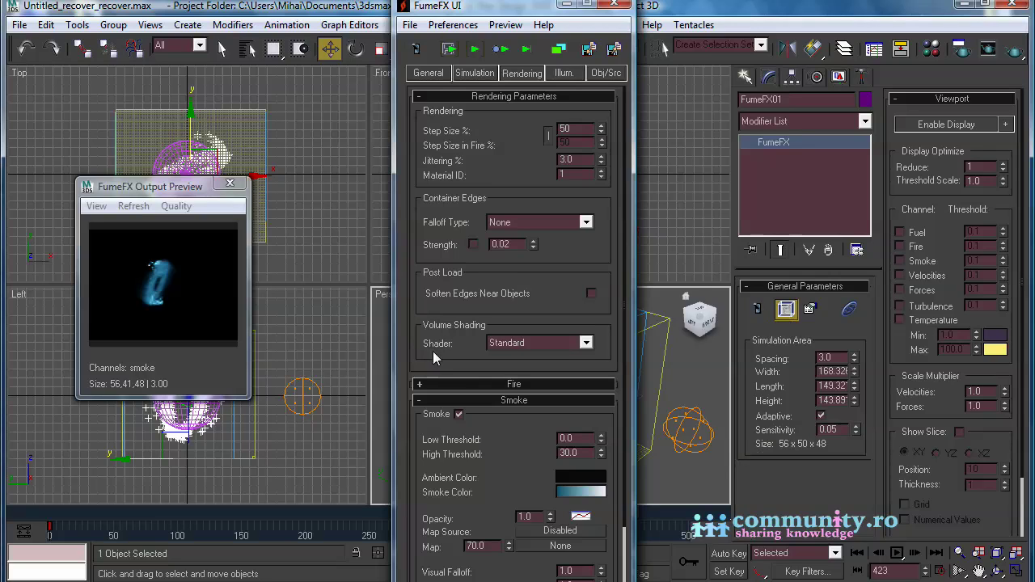
left_click_drag(435, 356, 453, 162)
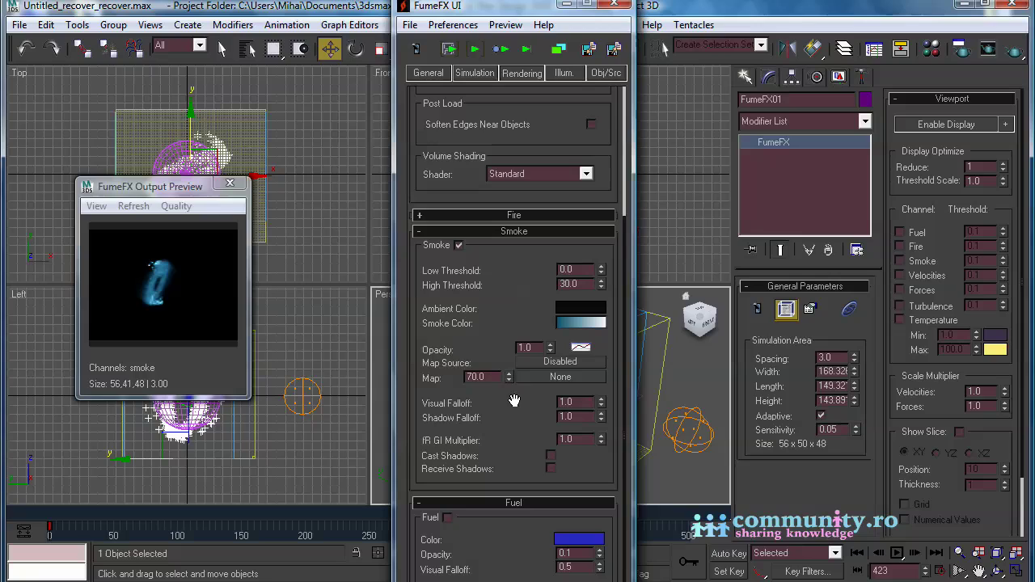
double_click(579, 441)
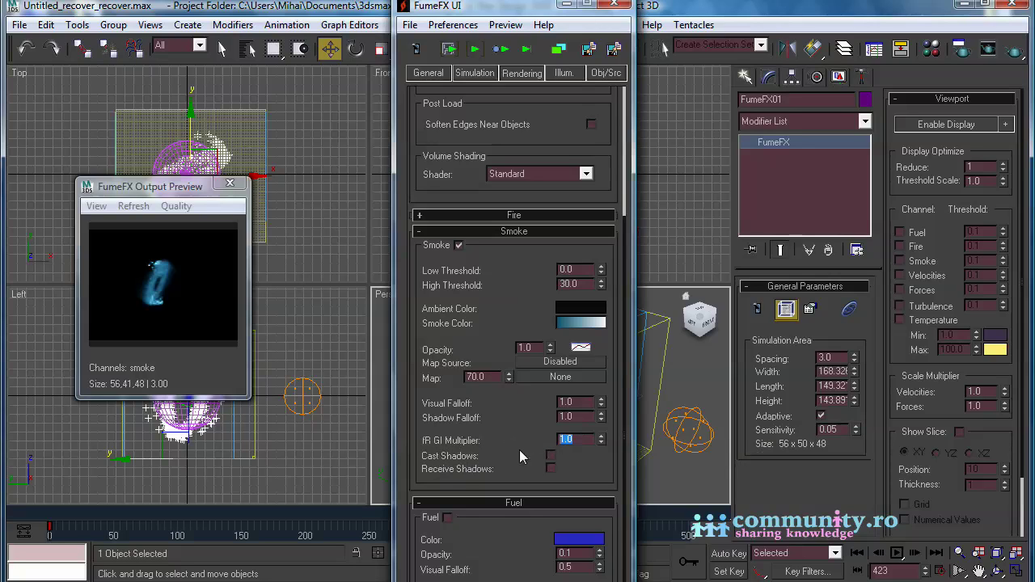
left_click(581, 444)
left_click(615, 6)
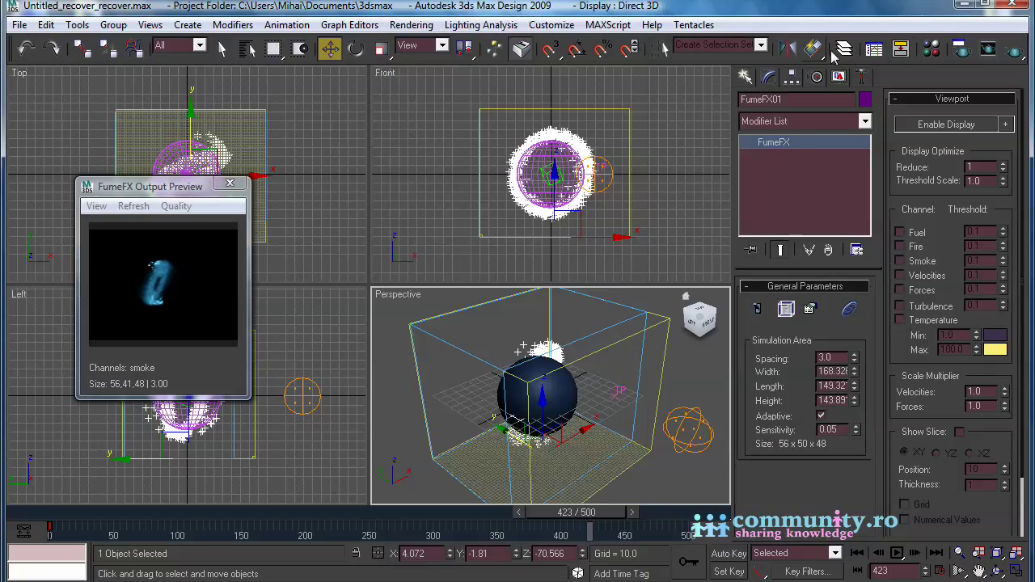
- Render Perspective frame 423 with finalRender after confirming Global Illumination is enabled
left_click(963, 51)
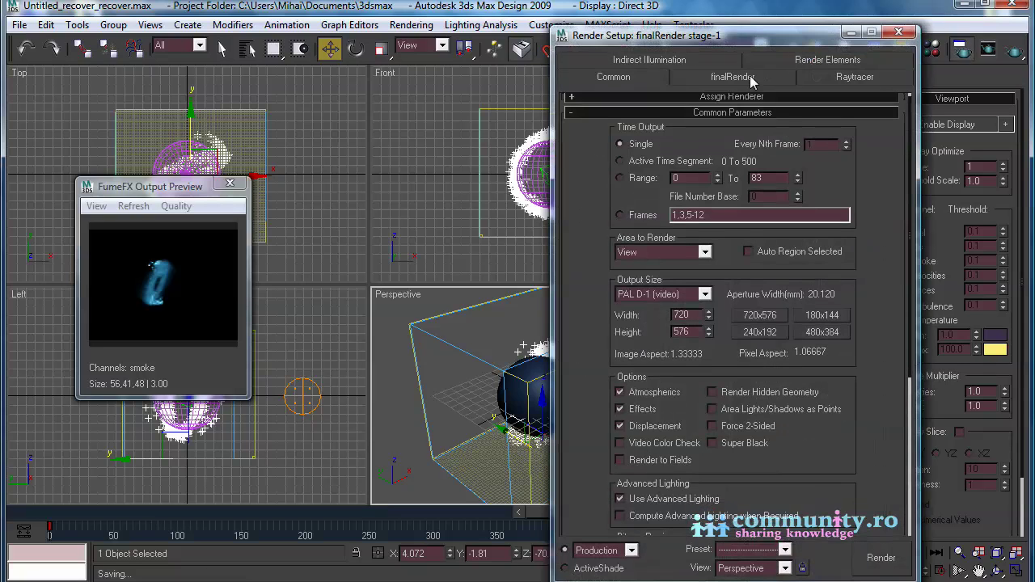
left_click(749, 77)
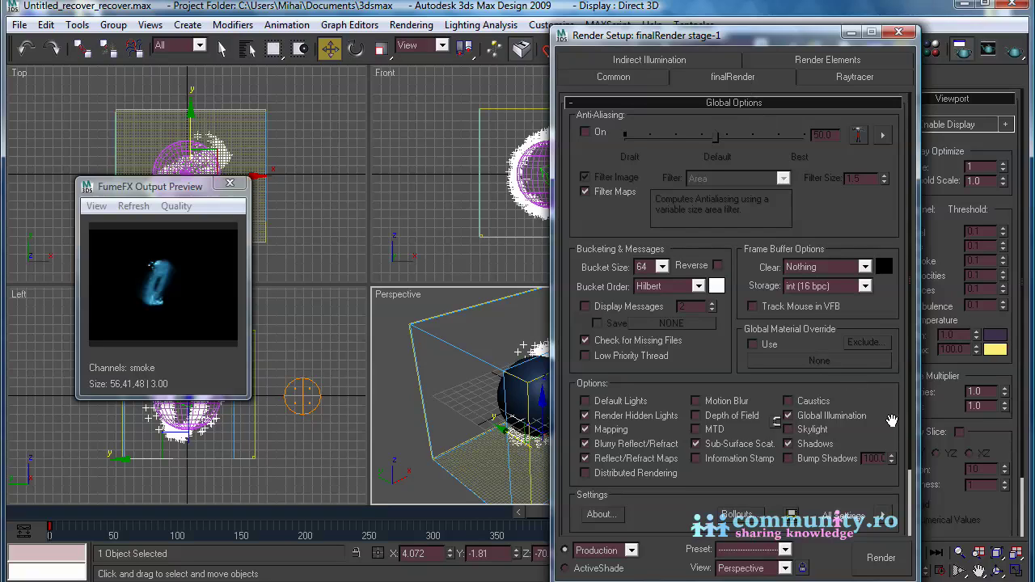
scroll(889, 421, "down", 3)
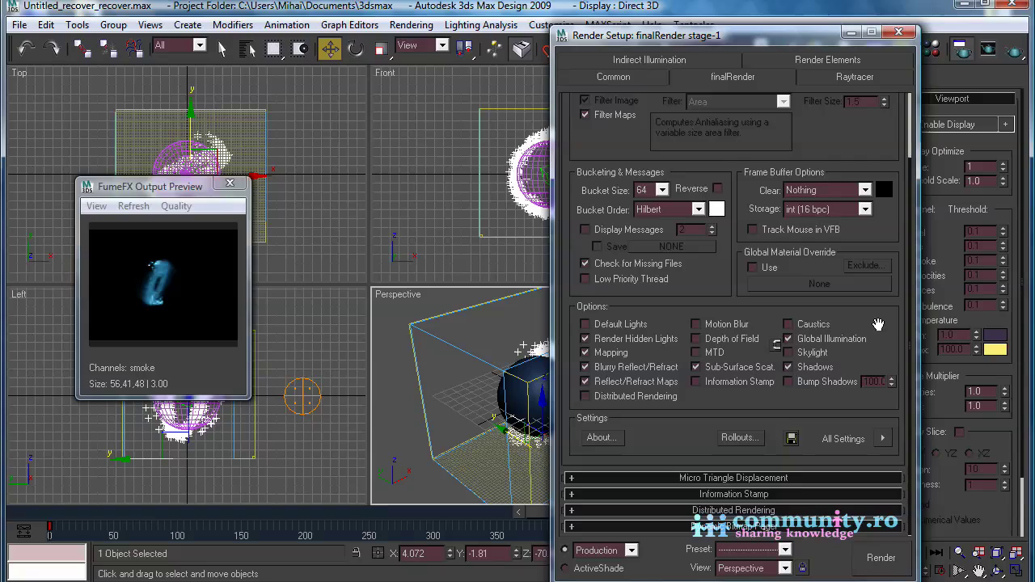
left_click(654, 64)
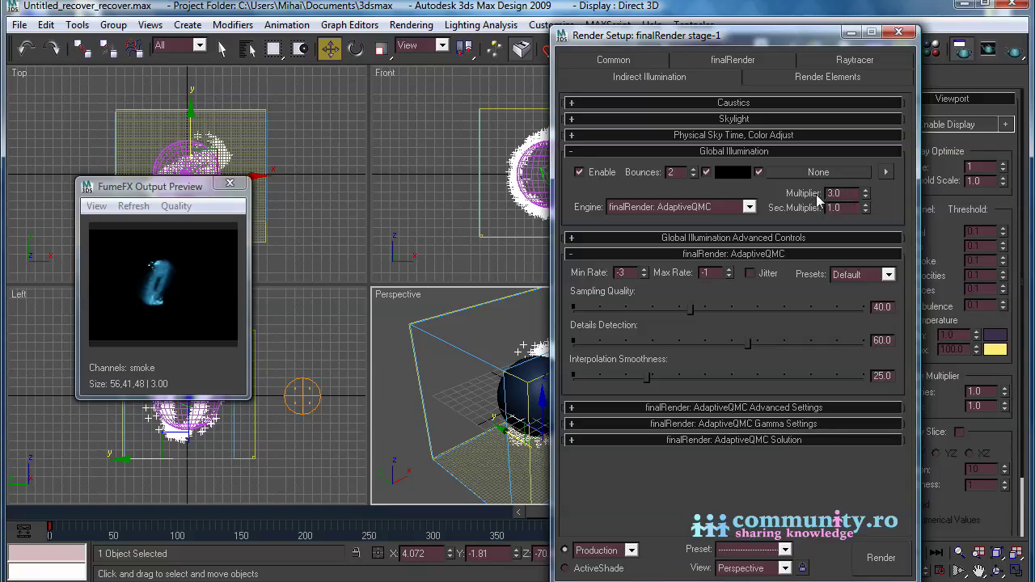
left_click(882, 558)
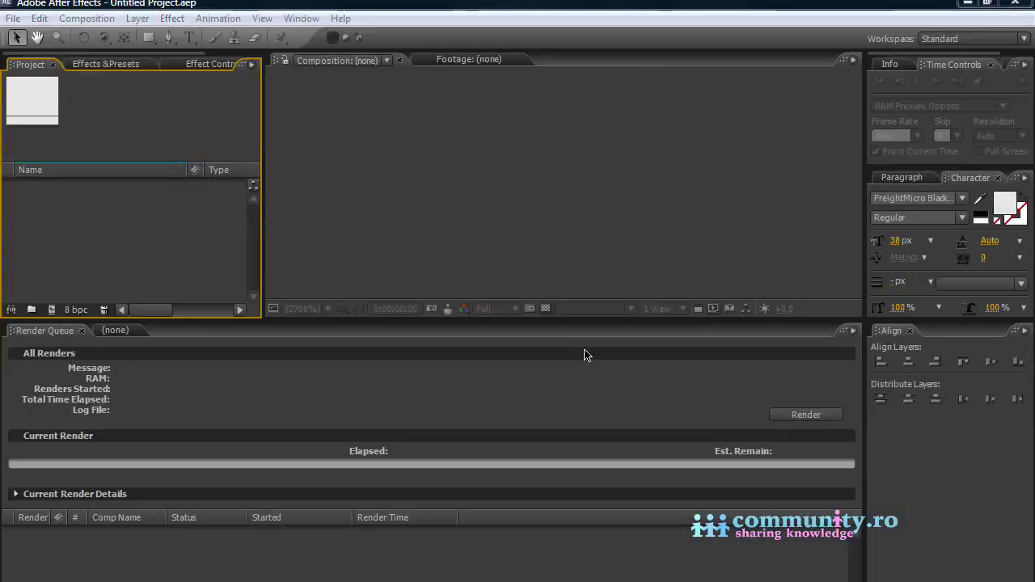
- Import the sforceb TGA sequence and build an sforceb composition from it
right_click(89, 213)
mouse_move(164, 275)
left_click(316, 271)
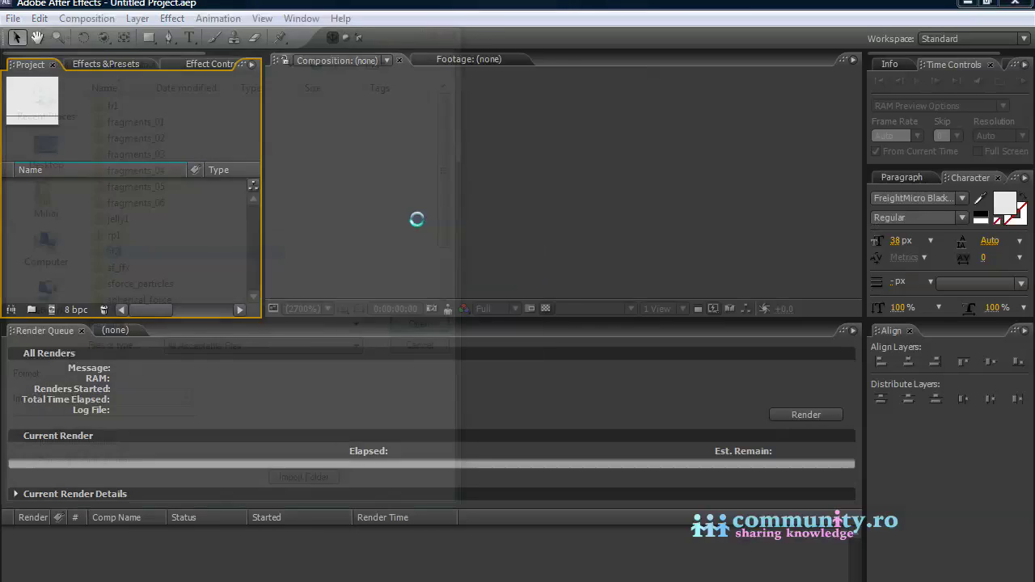
left_click(138, 123)
left_click(419, 323)
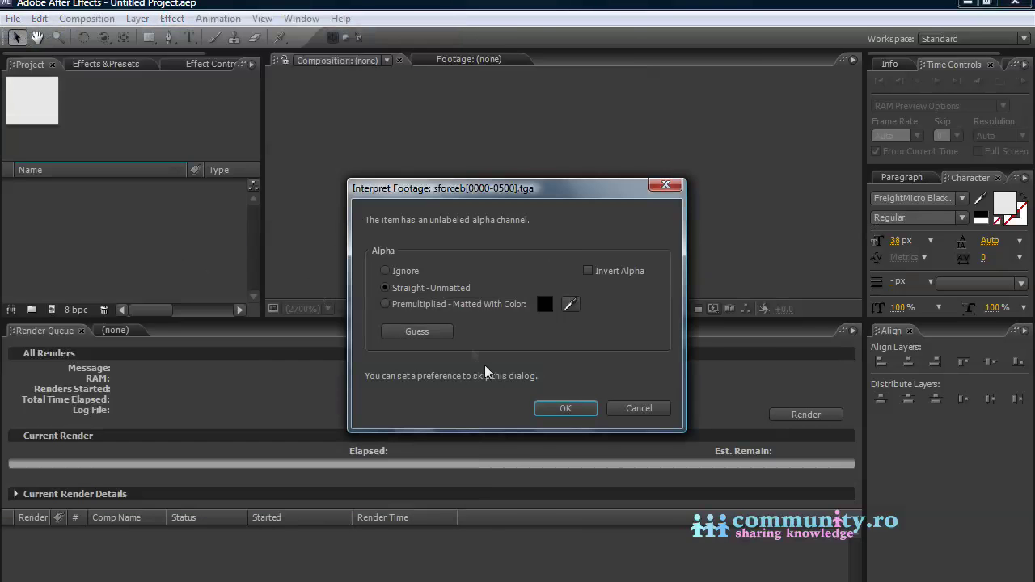
left_click(563, 409)
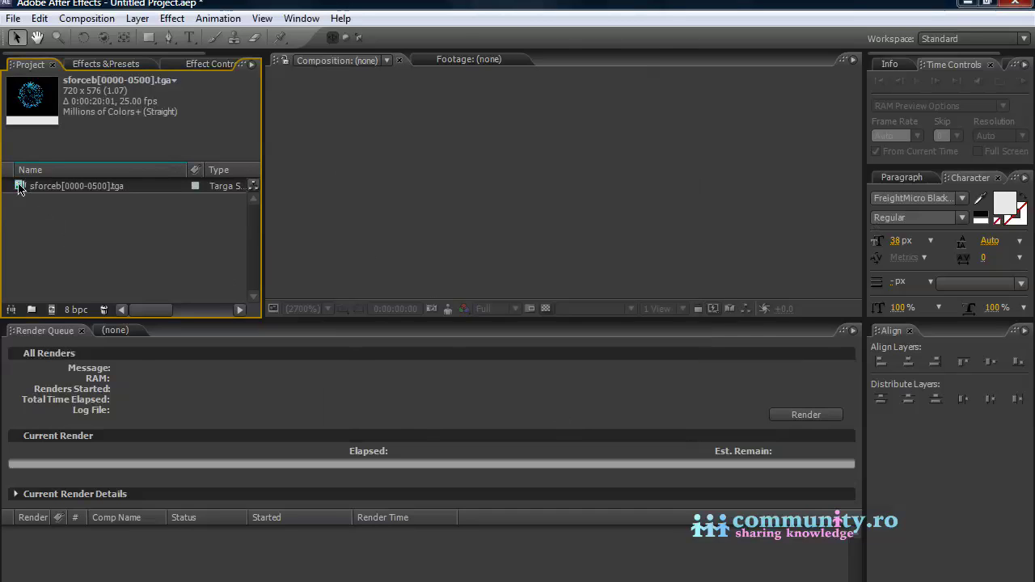
left_click_drag(51, 311, 51, 311)
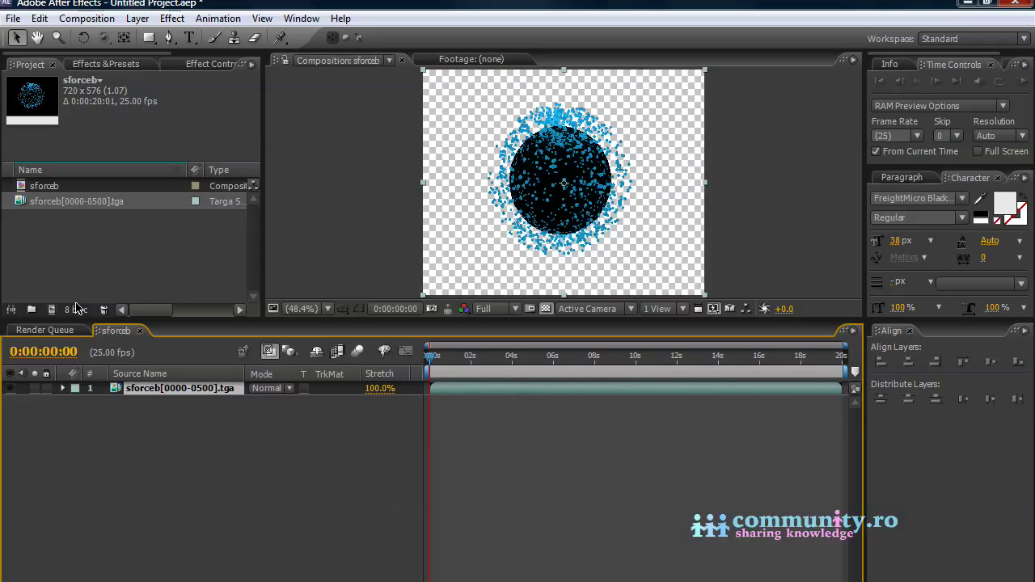
mouse_move(428, 364)
left_mouse_down()
mouse_move(675, 360)
mouse_move(441, 359)
left_mouse_up()
- Import the sforceffx[0000-0500].tga smoke sequence into the project
right_click(57, 241)
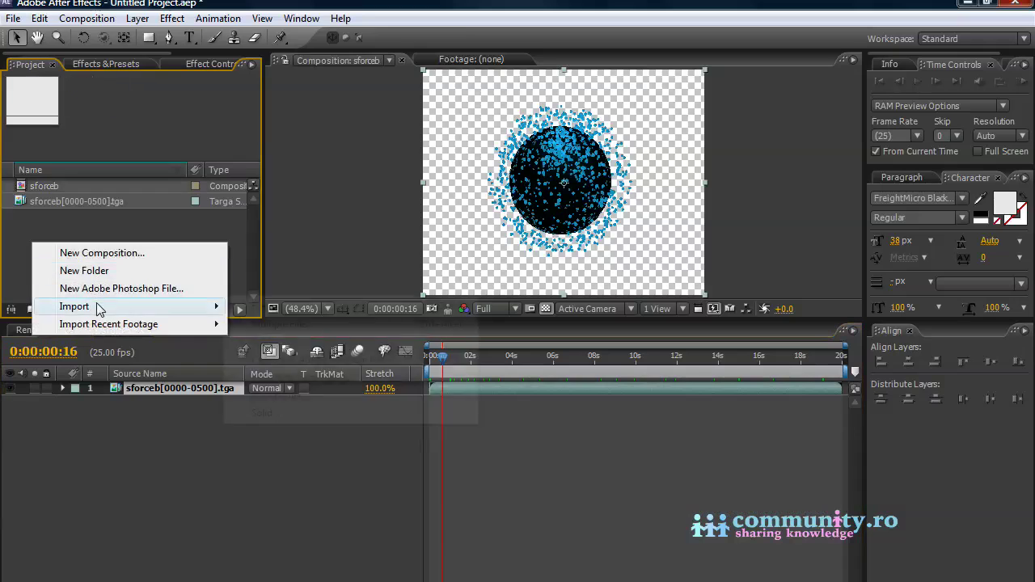
mouse_move(162, 303)
left_click(284, 304)
left_click(129, 122)
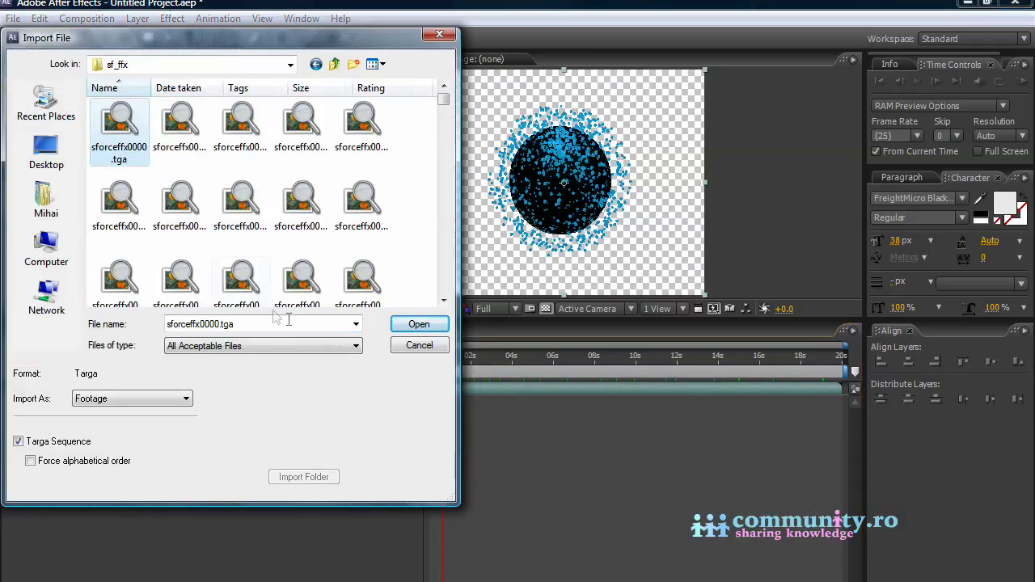
left_click(419, 323)
key("Return")
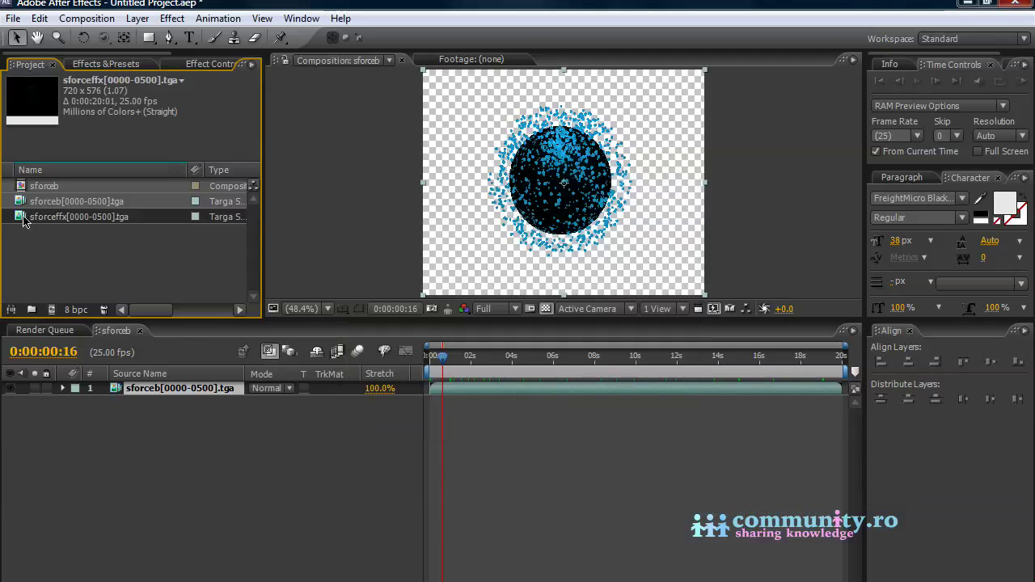
- Layer sforceffx above sforceb in Screen blend mode and preview the composition
left_click_drag(26, 219, 168, 391)
left_click_drag(494, 361, 448, 361)
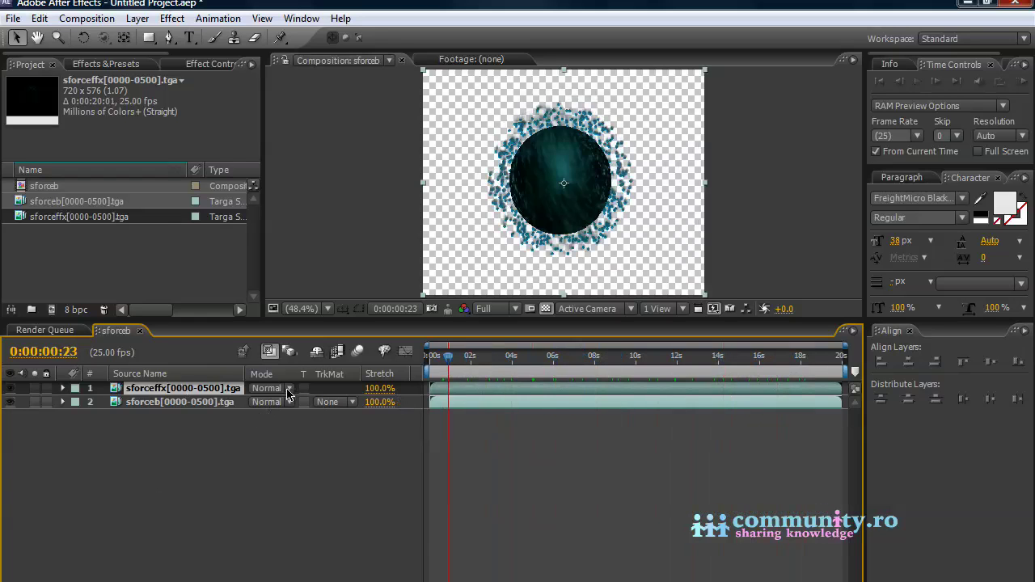
left_click(290, 388)
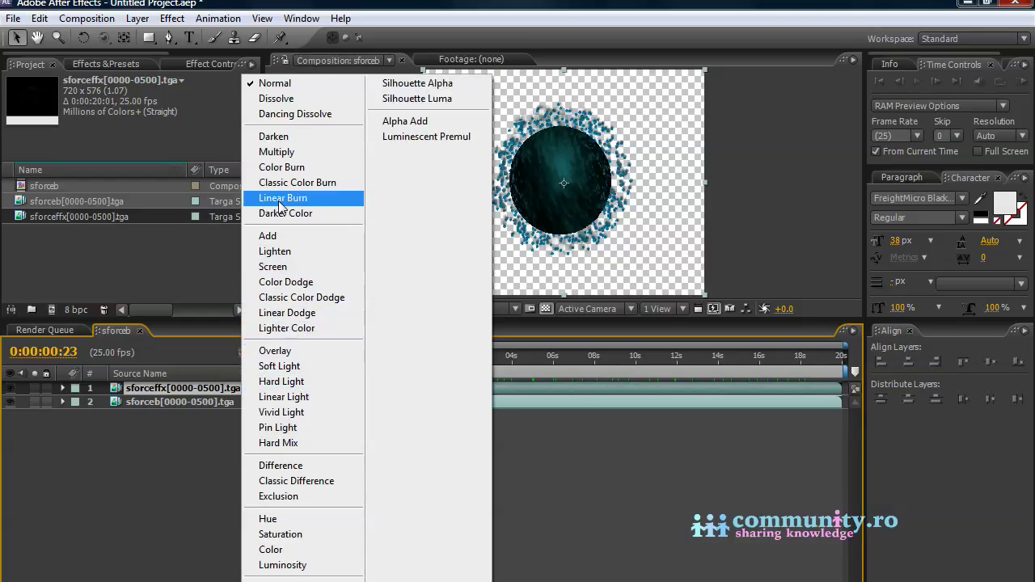
left_click(294, 267)
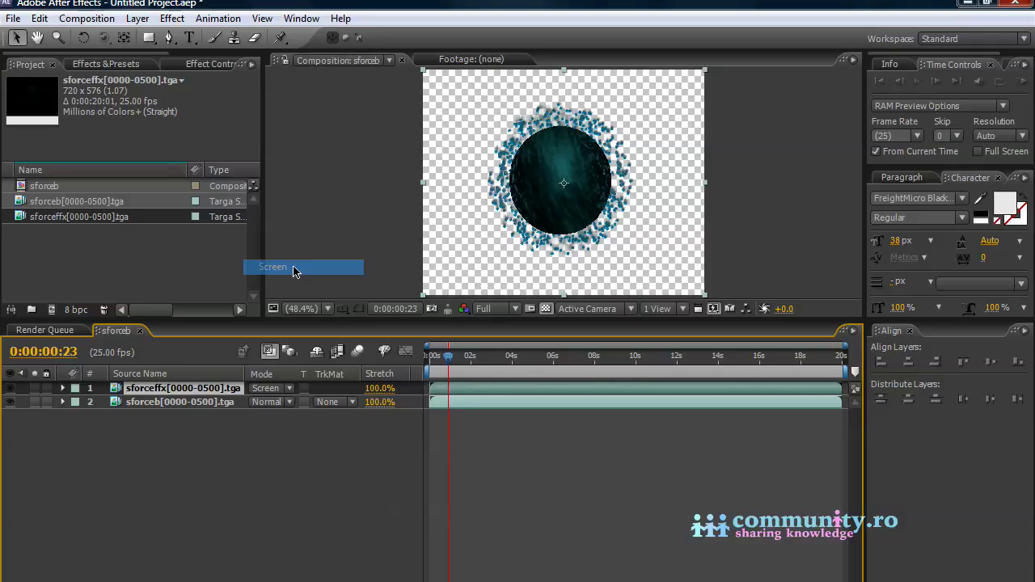
key("space")
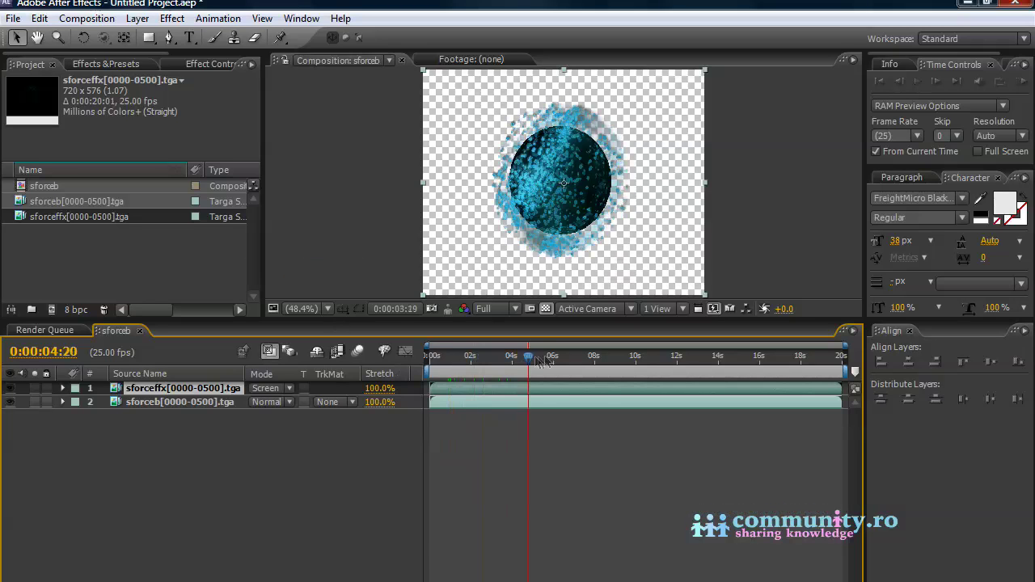
- Add a Dark Royal Blue solid and move it to the bottom of the stack
right_click(125, 478)
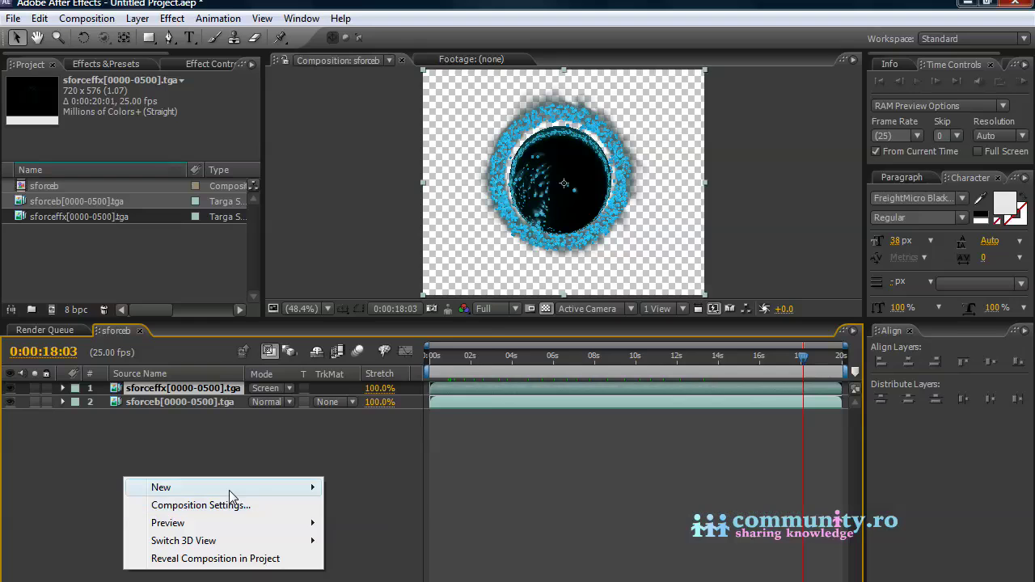
mouse_move(229, 488)
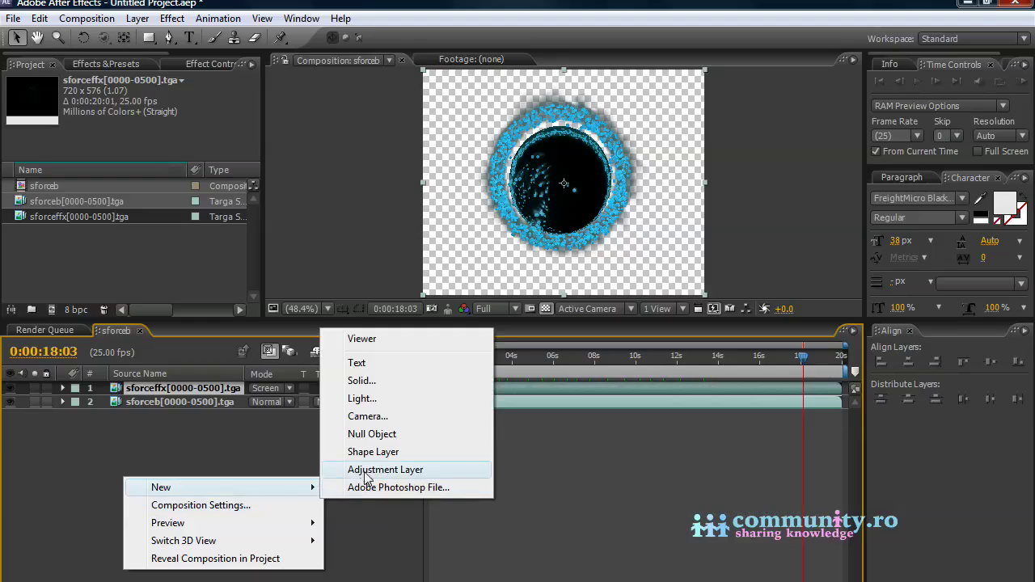
left_click(391, 381)
left_click(544, 396)
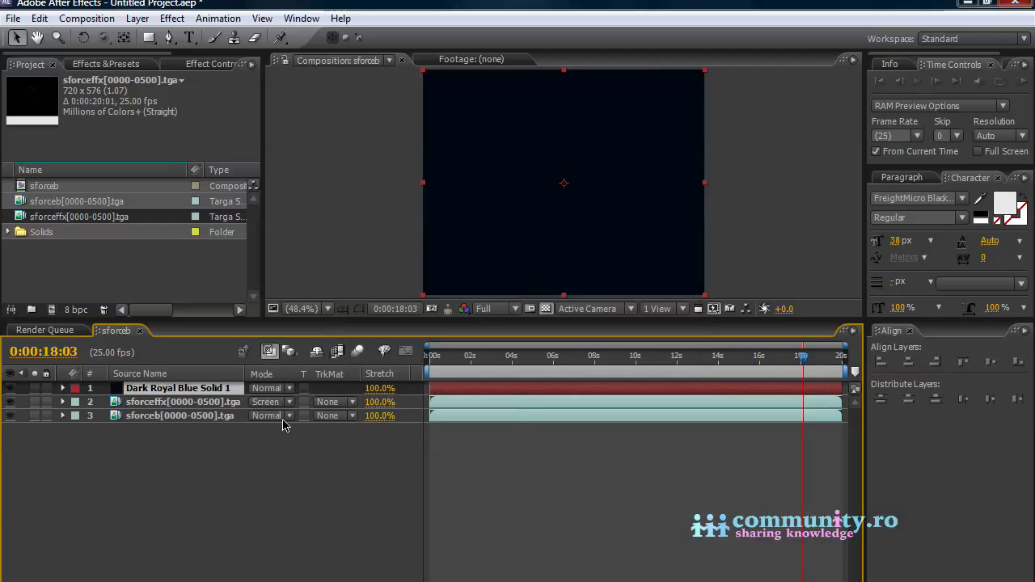
left_click_drag(158, 393, 166, 486)
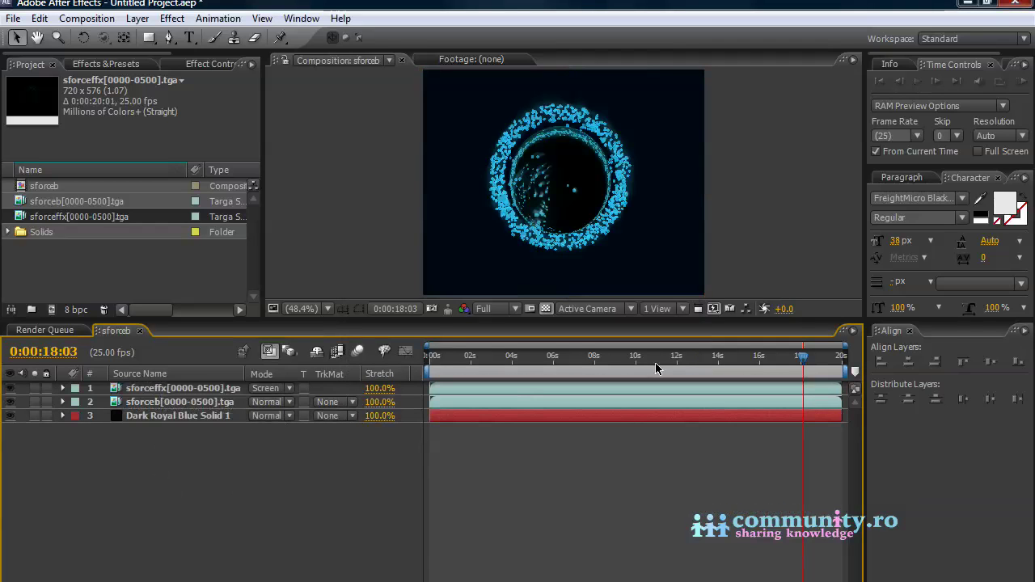
right_click(157, 458)
- Add a top adjustment layer with Stylize > Glow, set to radius 24.0 and threshold 33.3%
mouse_move(212, 470)
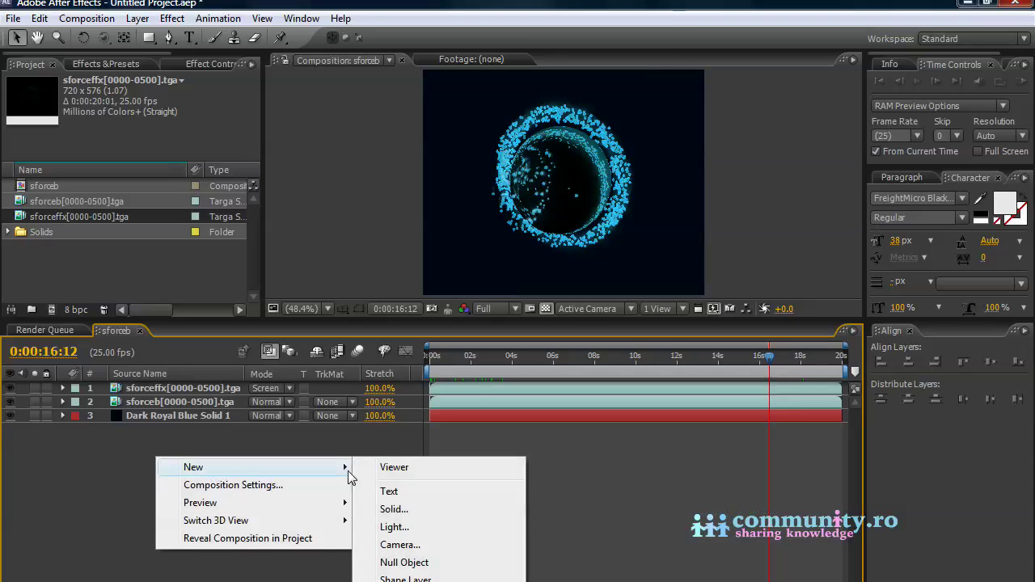
left_click(396, 581)
left_click(114, 64)
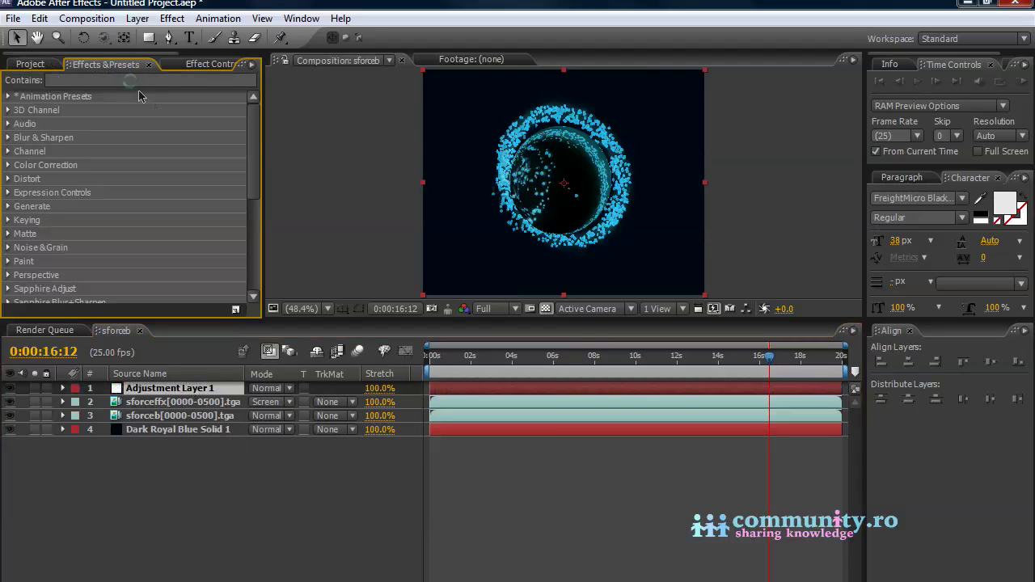
scroll(17, 246, "down", 5)
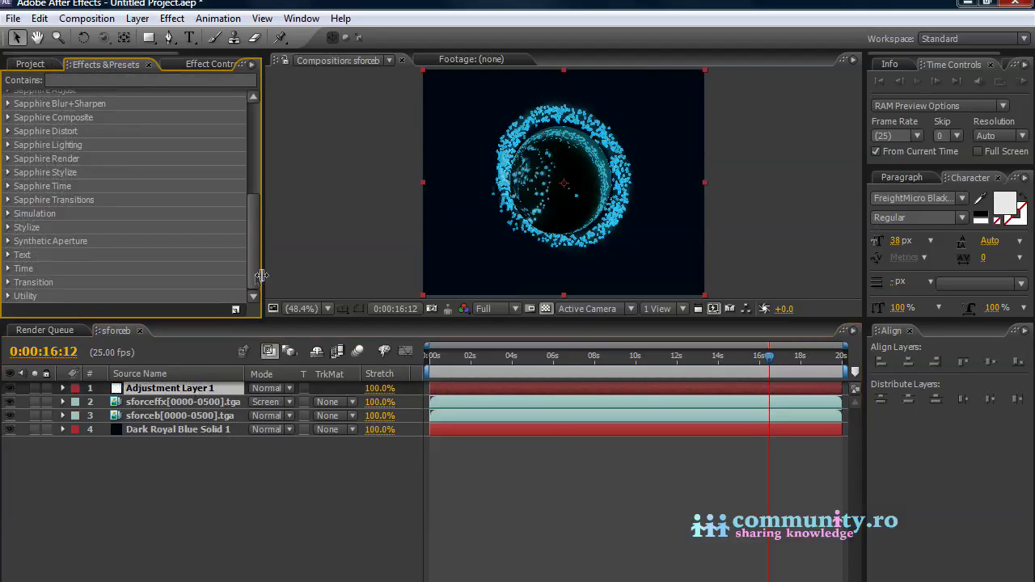
left_click(8, 227)
left_click_drag(55, 263, 187, 390)
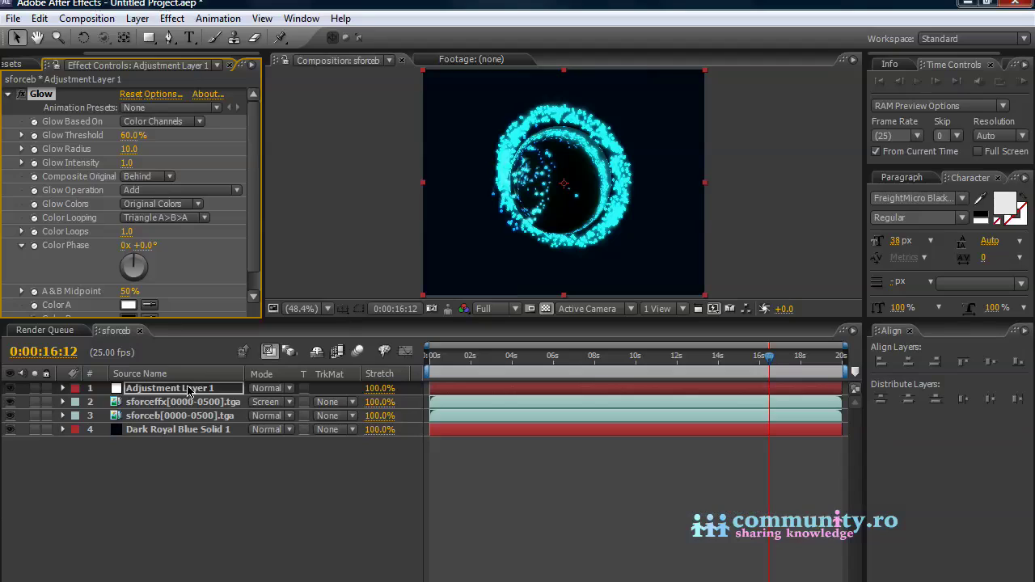
left_click_drag(128, 155, 162, 151)
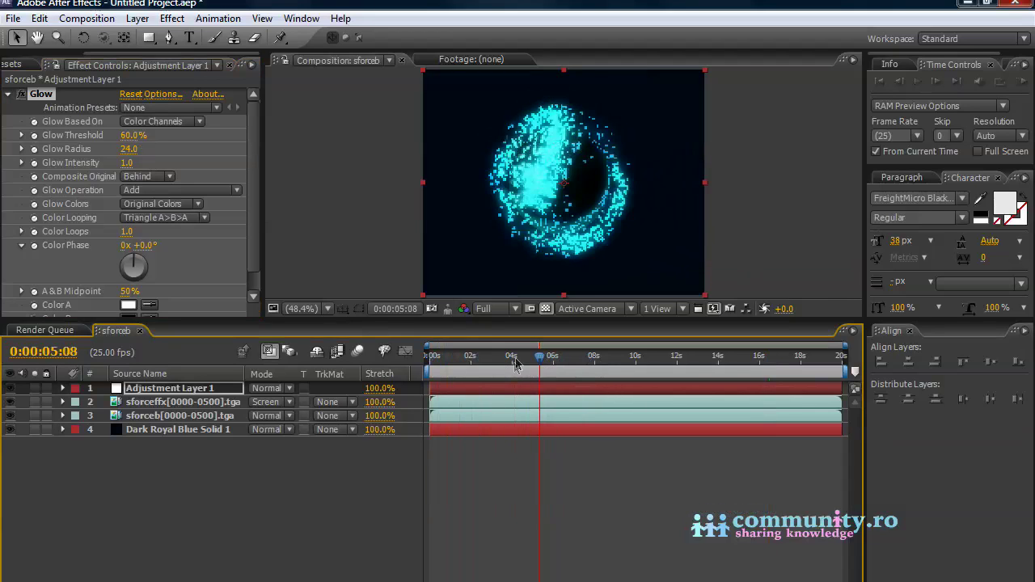
left_click_drag(134, 136, 77, 137)
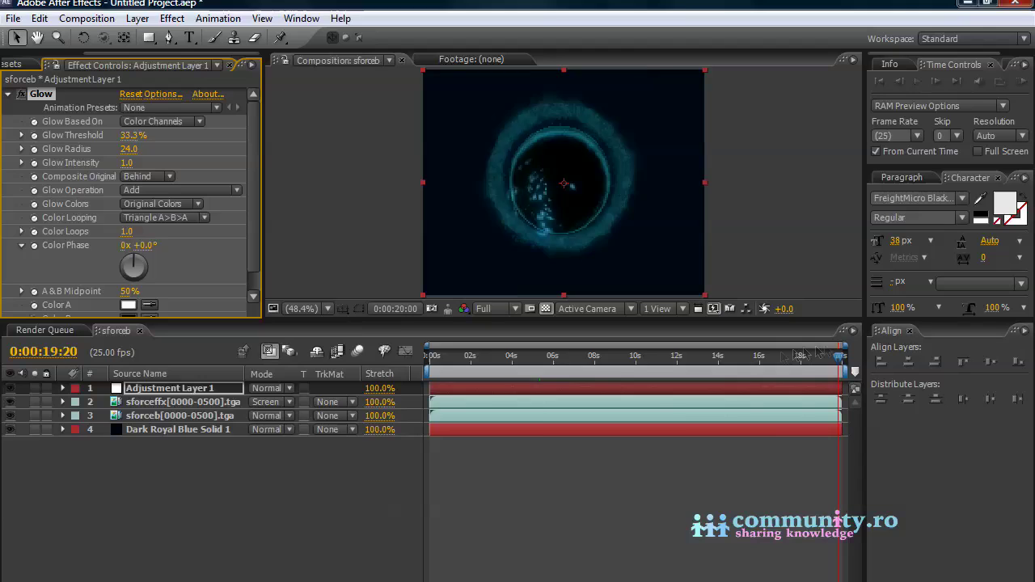
- Queue the sforceb composition for rendering with the output movie named tp05_render
left_click(86, 18)
left_click(128, 156)
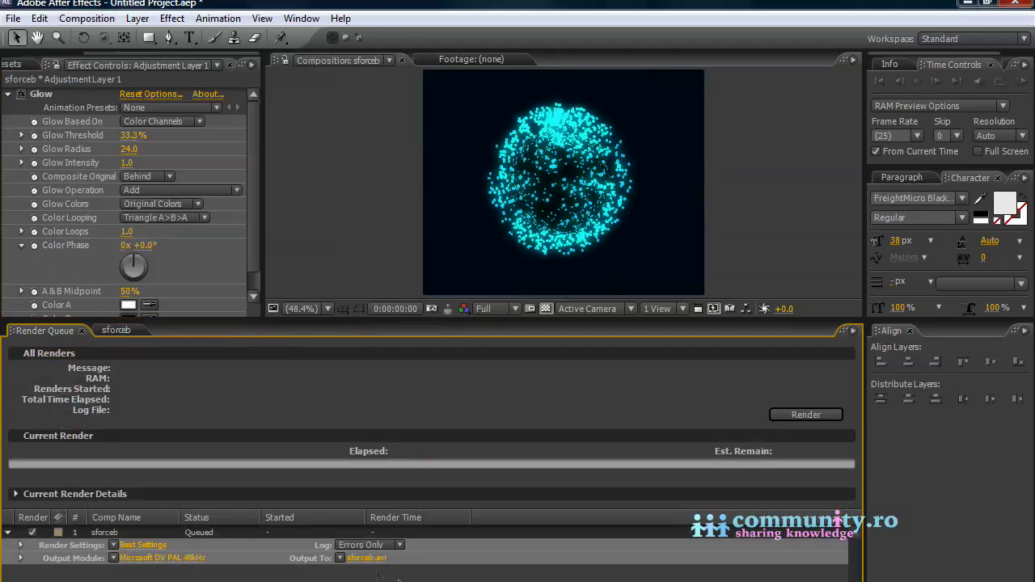
left_click(367, 558)
type("tp05_render.avi")
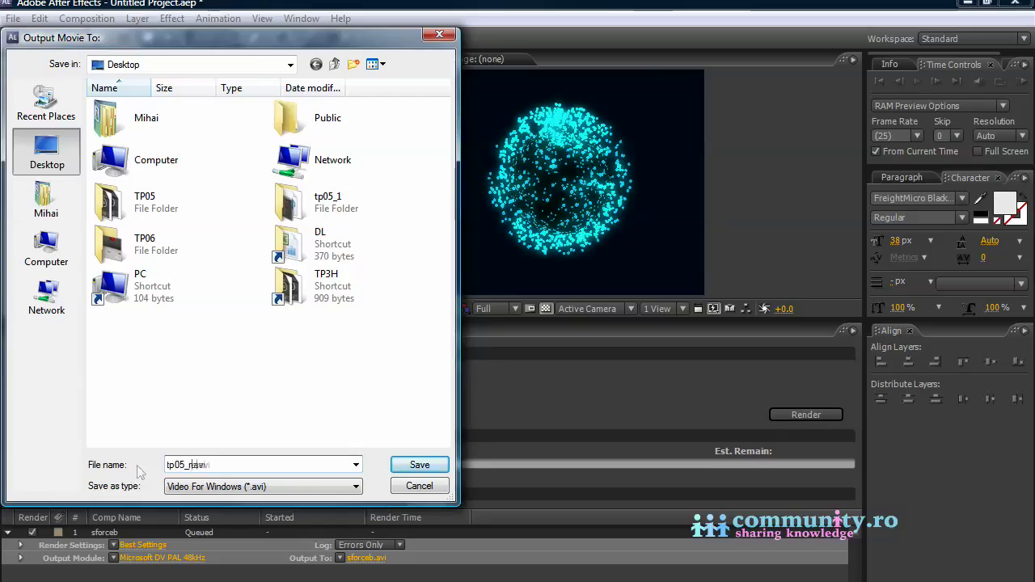